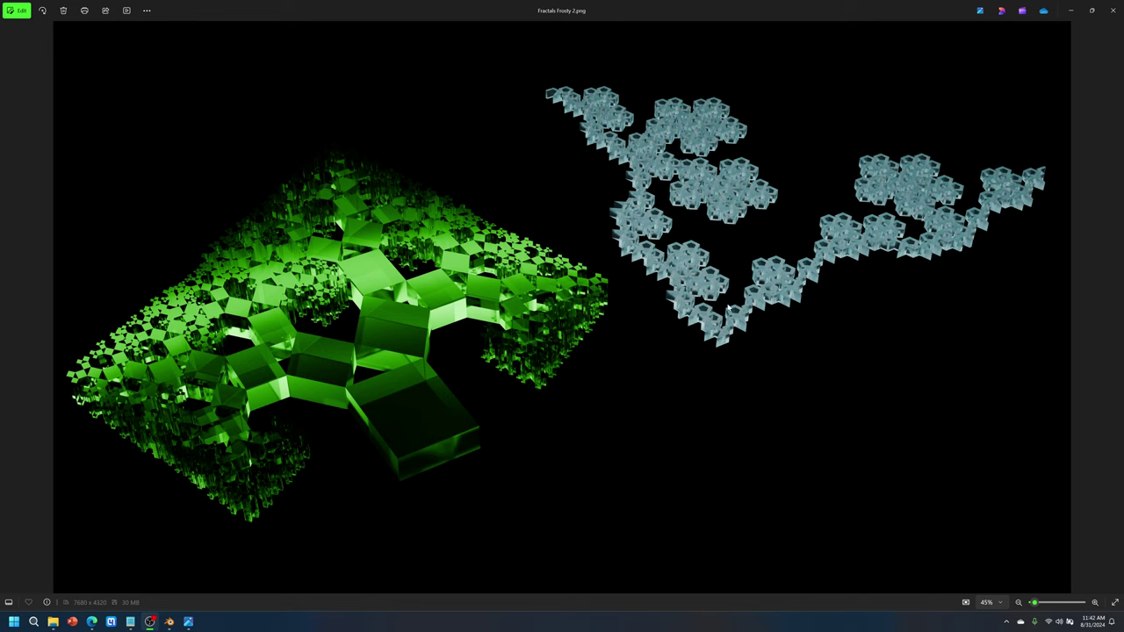
# Minimize the Photos window showing Fractals Frosty 2.png to reveal the Notepad notes.
pyautogui.click(1074, 11)
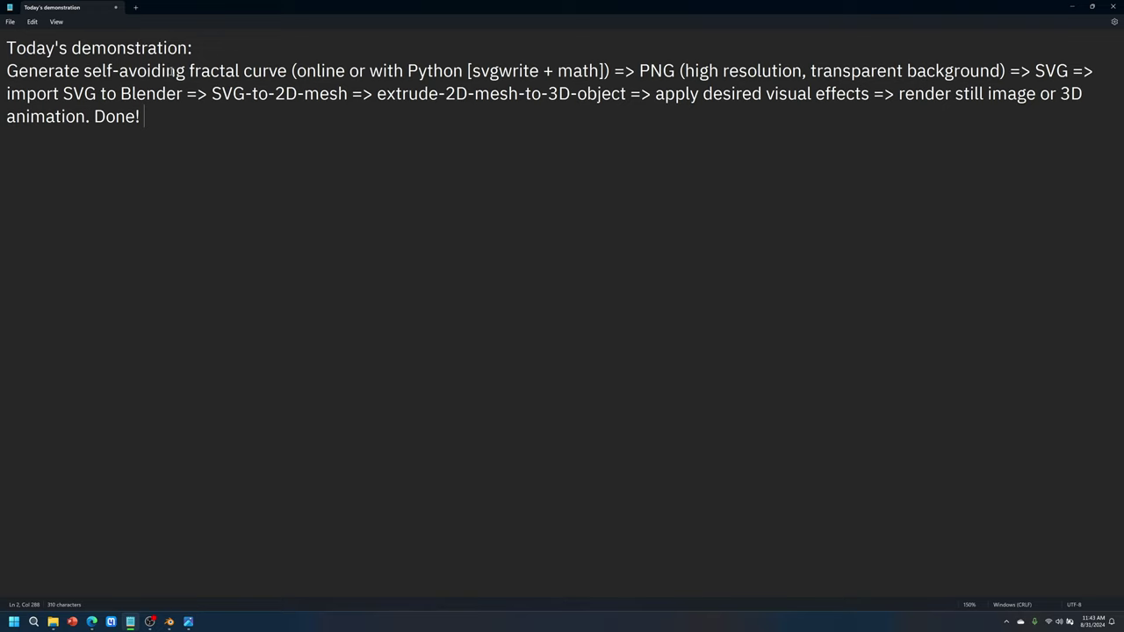
# Highlight the workflow phrases in turn: fractal curve, PNG, SVG, SVG-to-2D-mesh, and Done!
pyautogui.moveTo(186, 72); pyautogui.dragTo(287, 78)
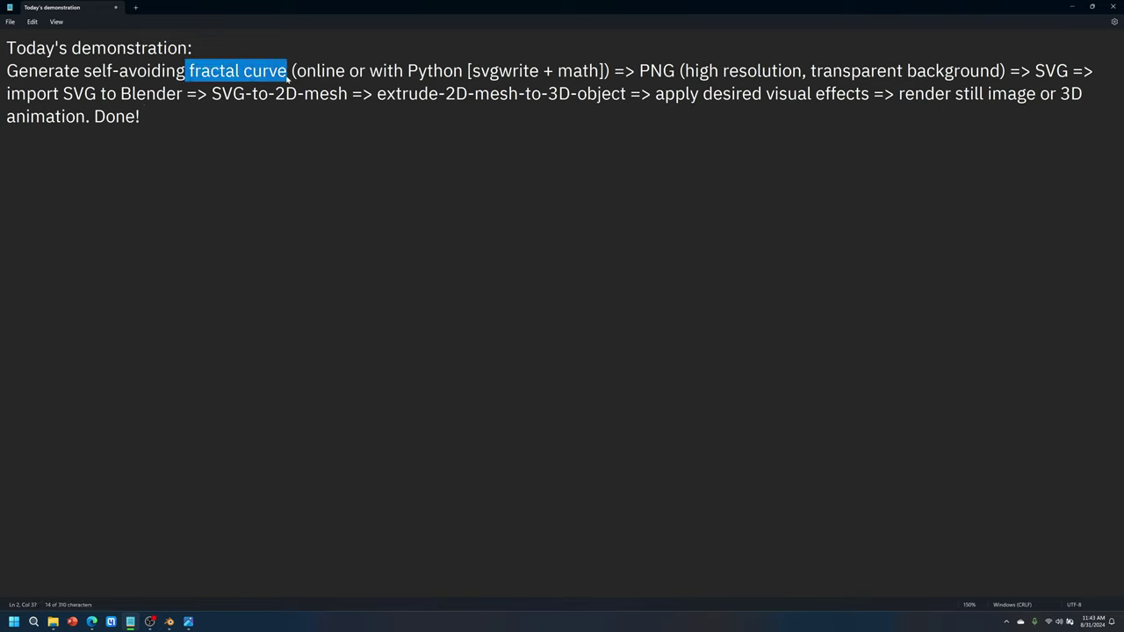
pyautogui.moveTo(639, 72); pyautogui.dragTo(675, 72)
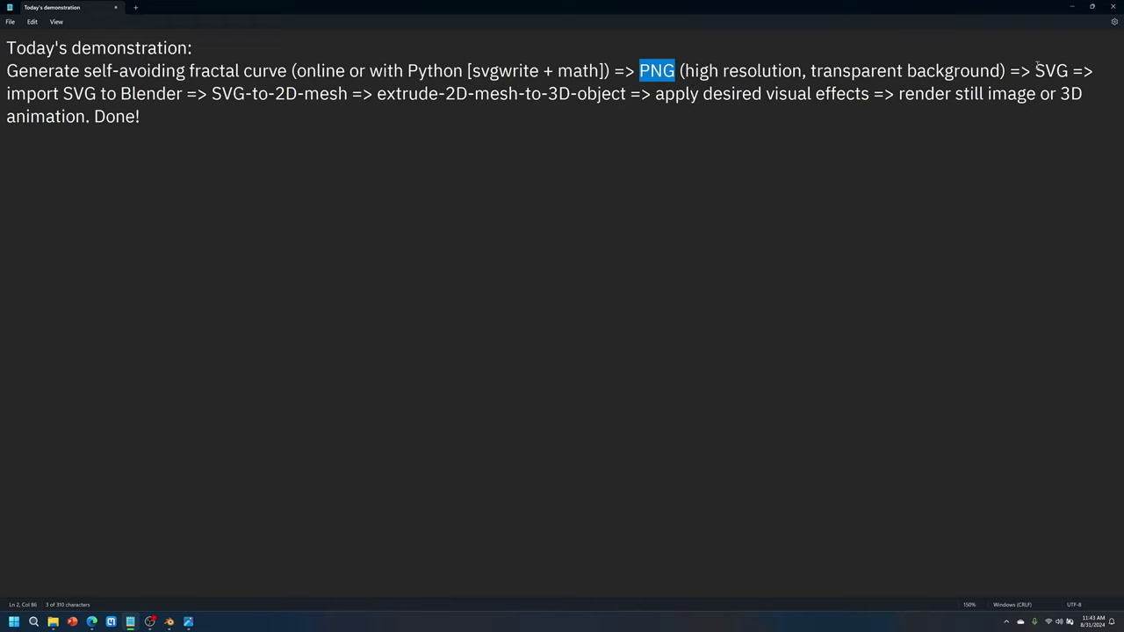
pyautogui.moveTo(1036, 71); pyautogui.dragTo(1066, 74)
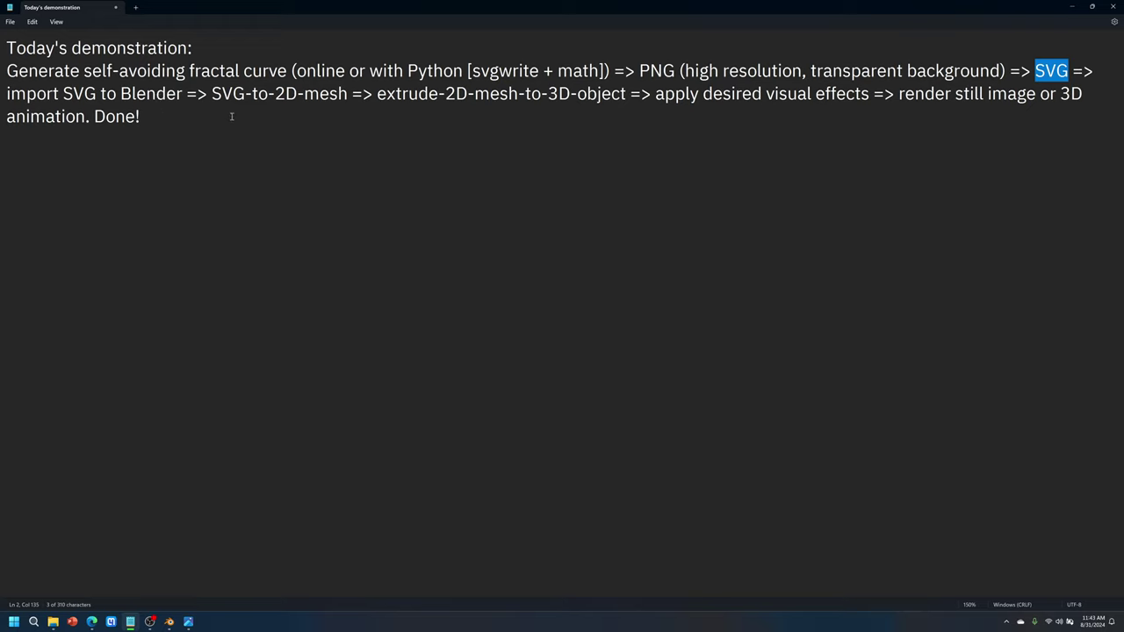
pyautogui.moveTo(211, 93); pyautogui.dragTo(867, 101)
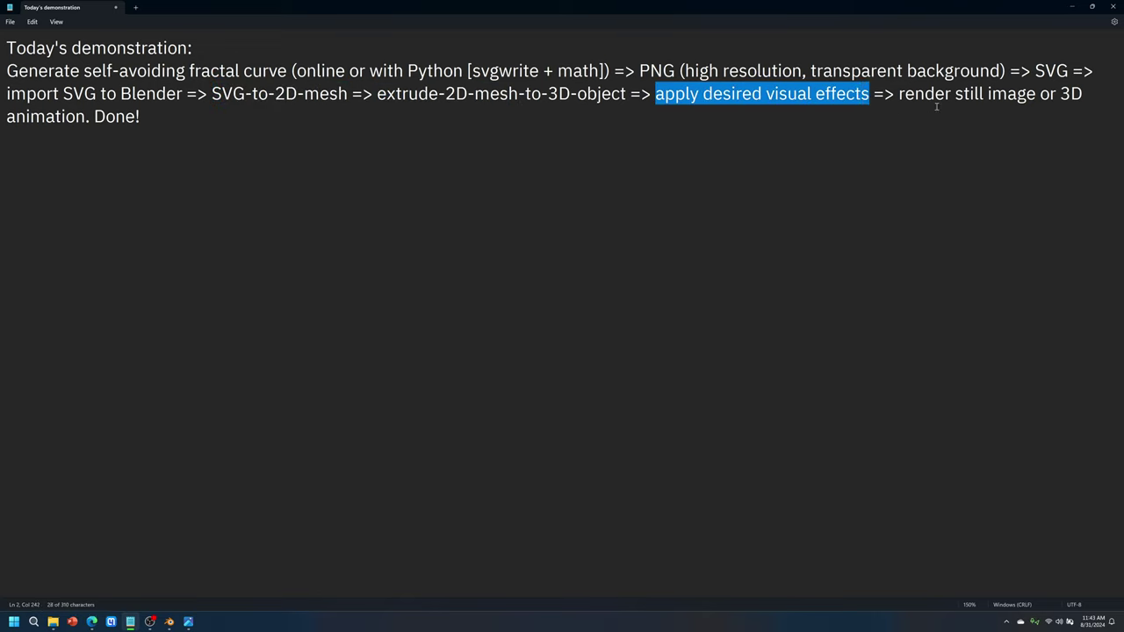
pyautogui.moveTo(144, 117); pyautogui.dragTo(95, 117)
pyautogui.click(212, 125)
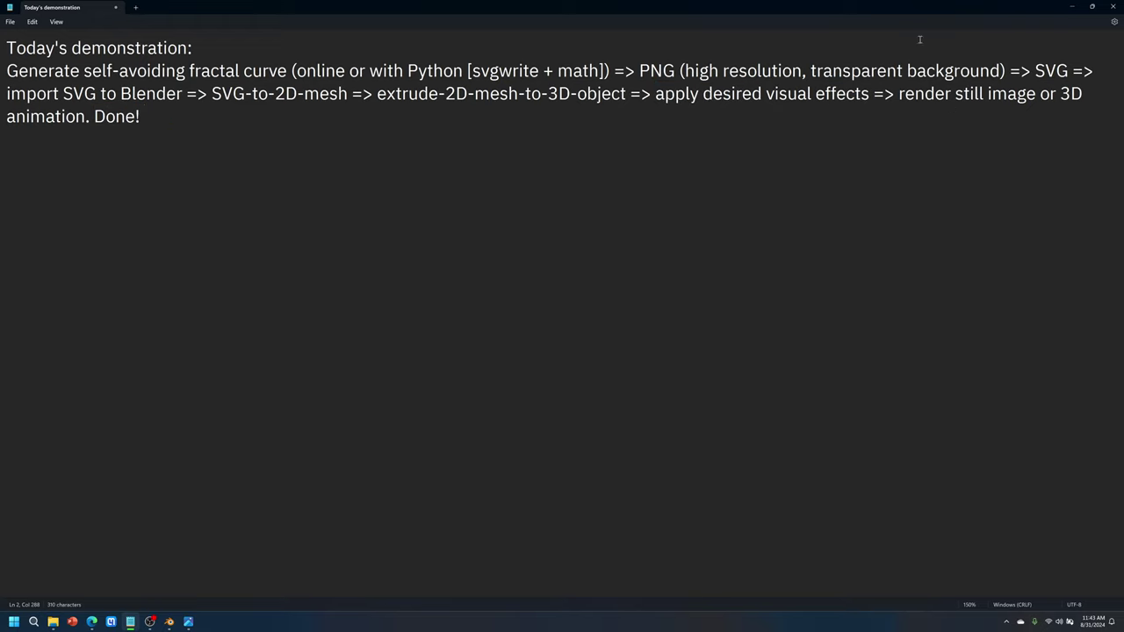
# Hide Notepad, select the fractal-generator search query, and open the Online Fractal Tools result.
pyautogui.click(1076, 8)
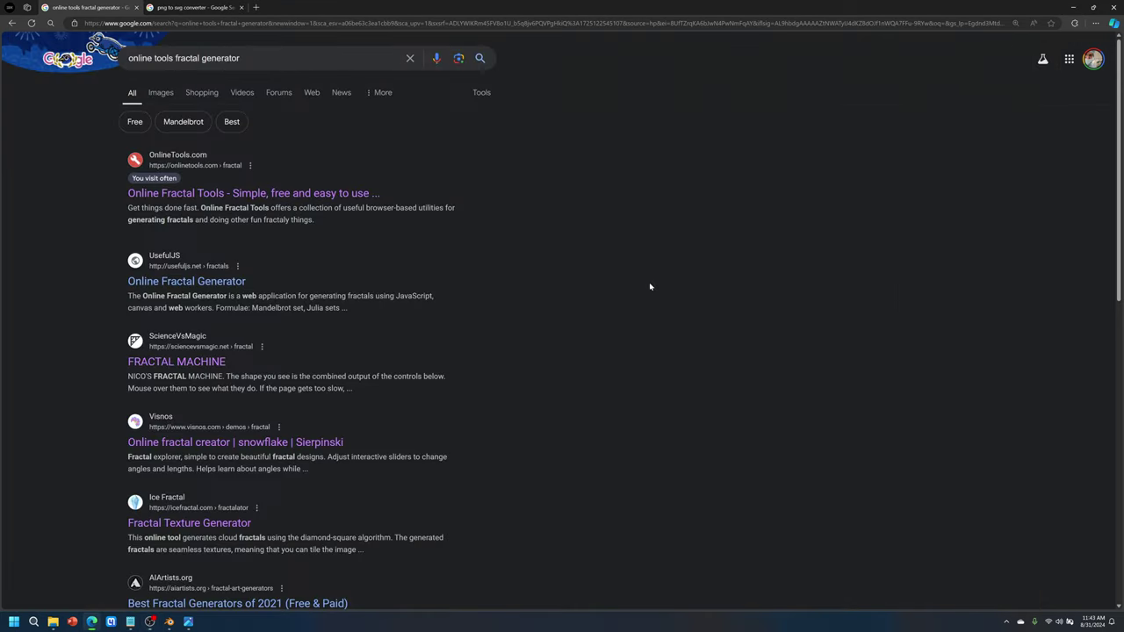
pyautogui.moveTo(258, 56); pyautogui.dragTo(116, 58)
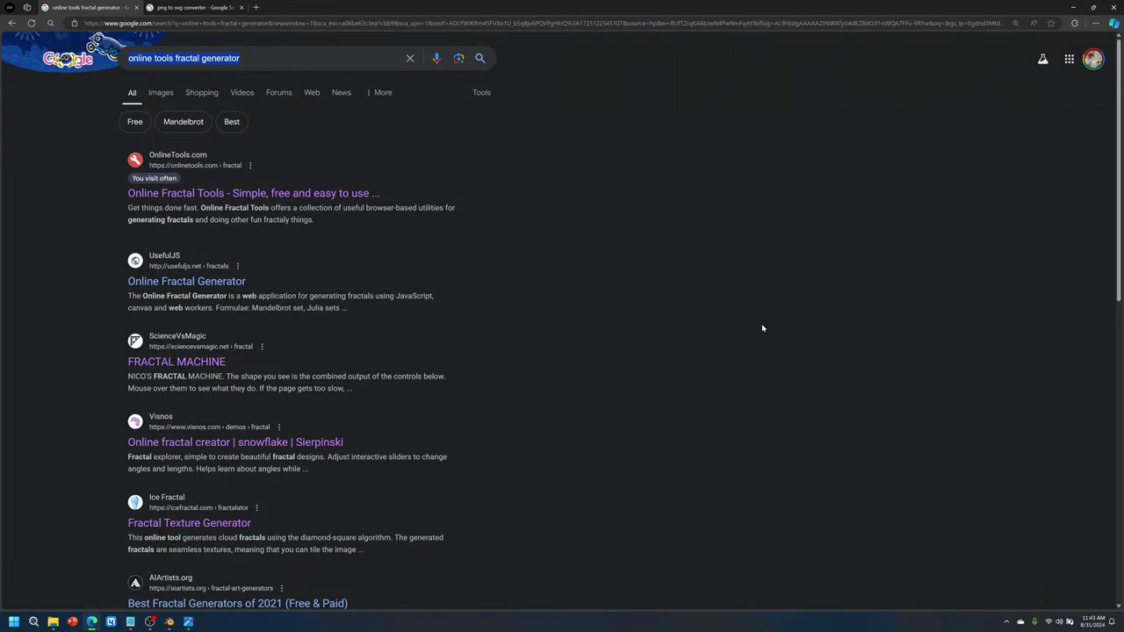
pyautogui.click(199, 195)
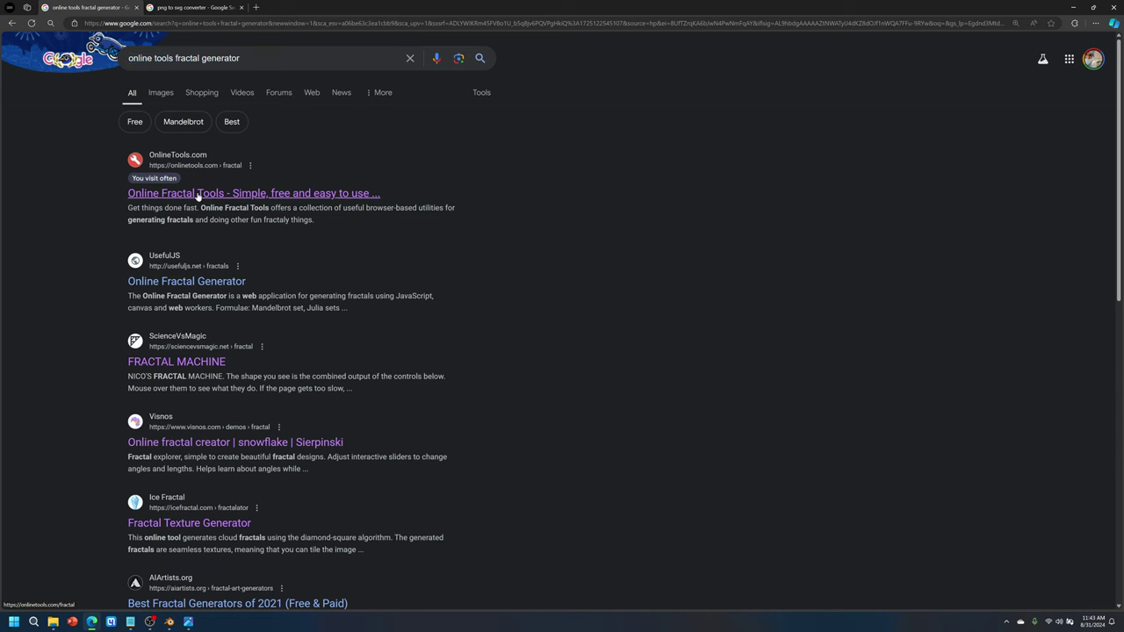
# Scroll to All Fractal Tools and open the 'Draw a Moore Fractal' card.
pyautogui.click(136, 7)
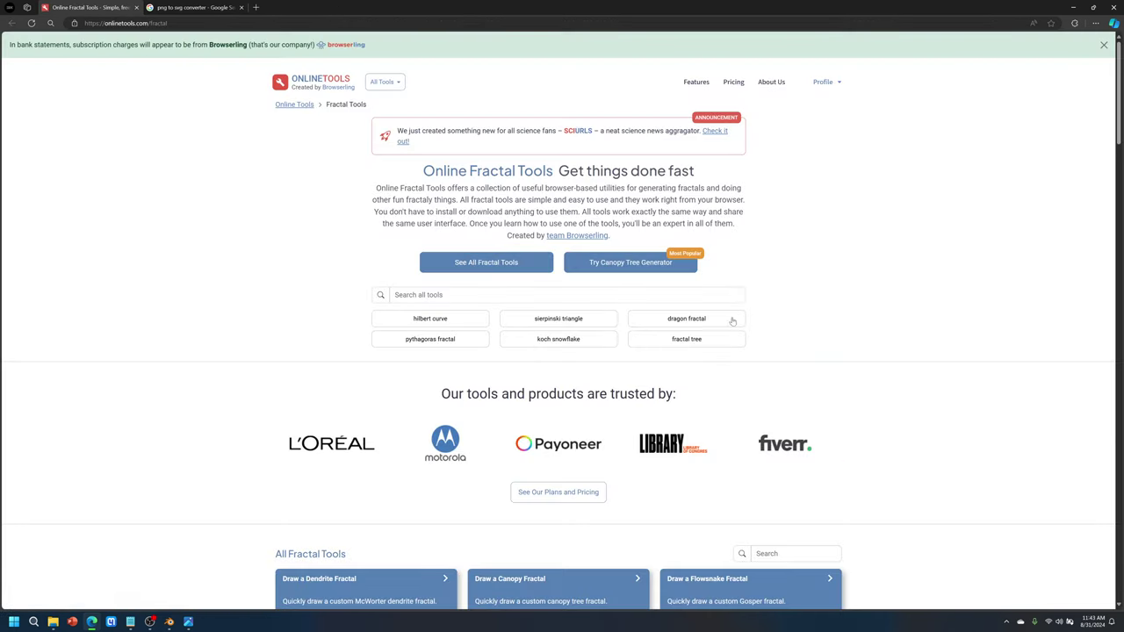
pyautogui.scroll(-1, 729, 369)
pyautogui.scroll(-5, 725, 375)
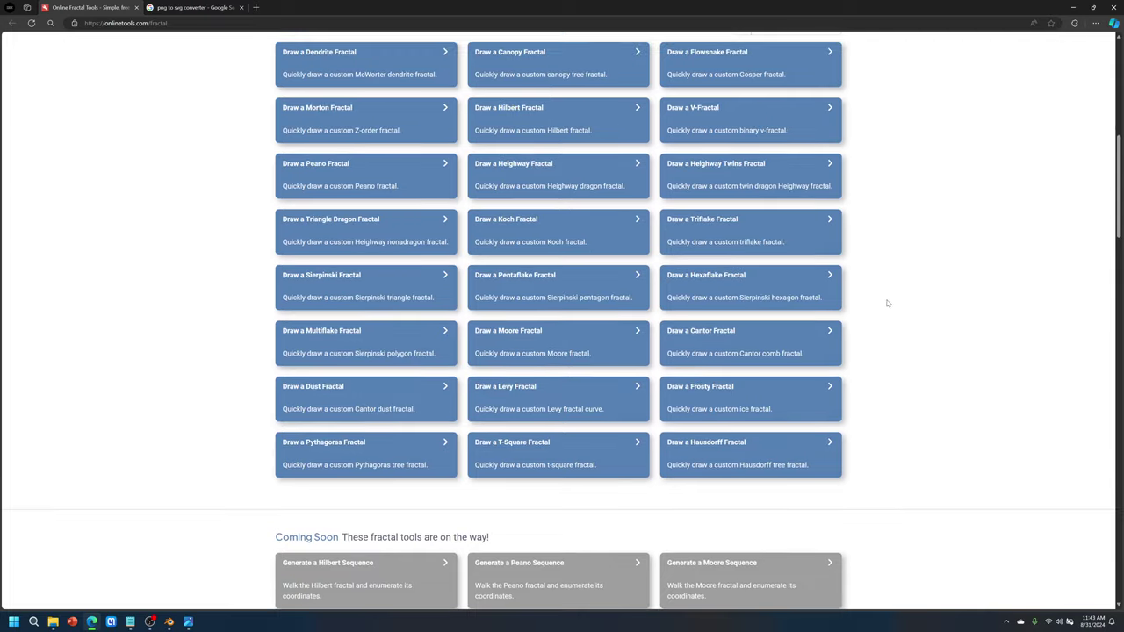
pyautogui.scroll(1, 887, 303)
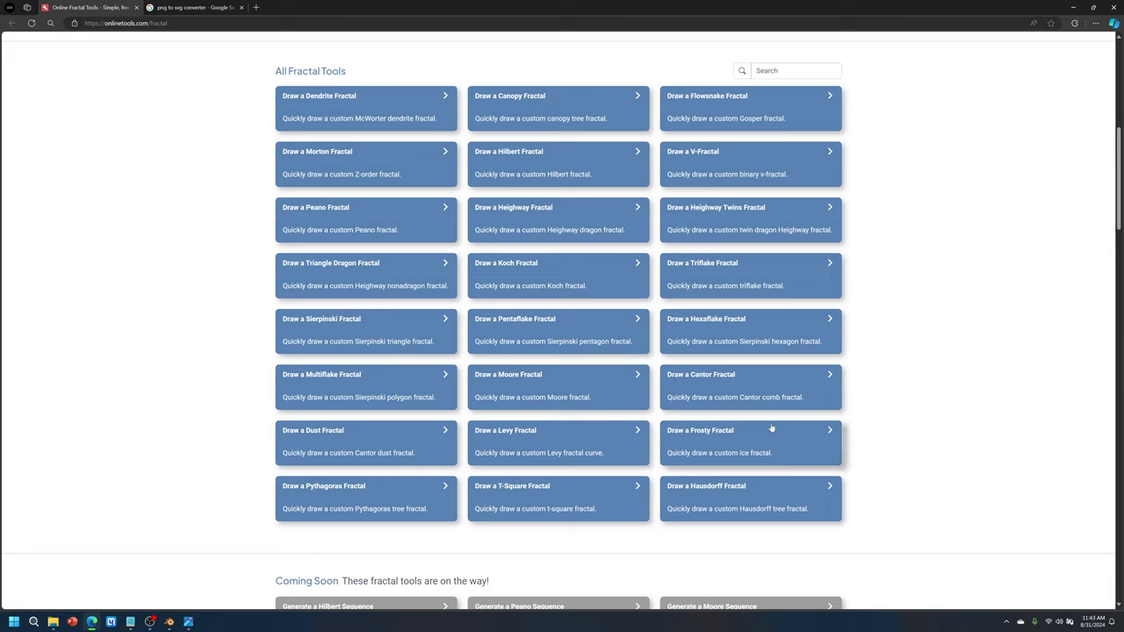
pyautogui.click(546, 385)
# Set the Moore fractal's width and height to 8000 pixels each.
pyautogui.scroll(-1, 616, 369)
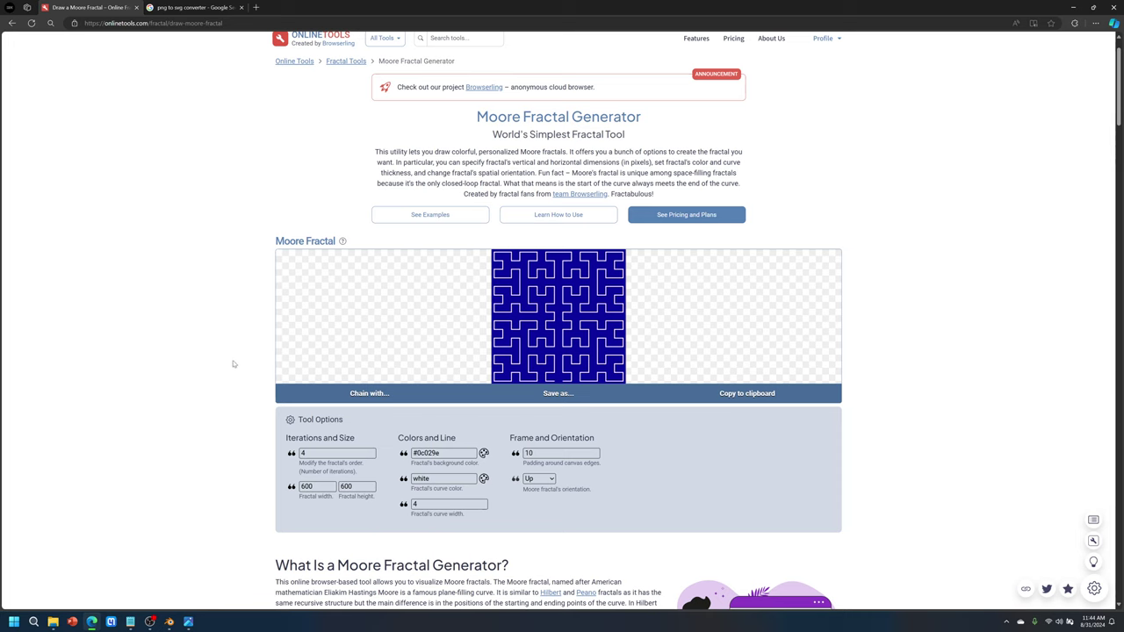
pyautogui.scroll(-1, 239, 377)
pyautogui.moveTo(331, 442); pyautogui.dragTo(259, 447)
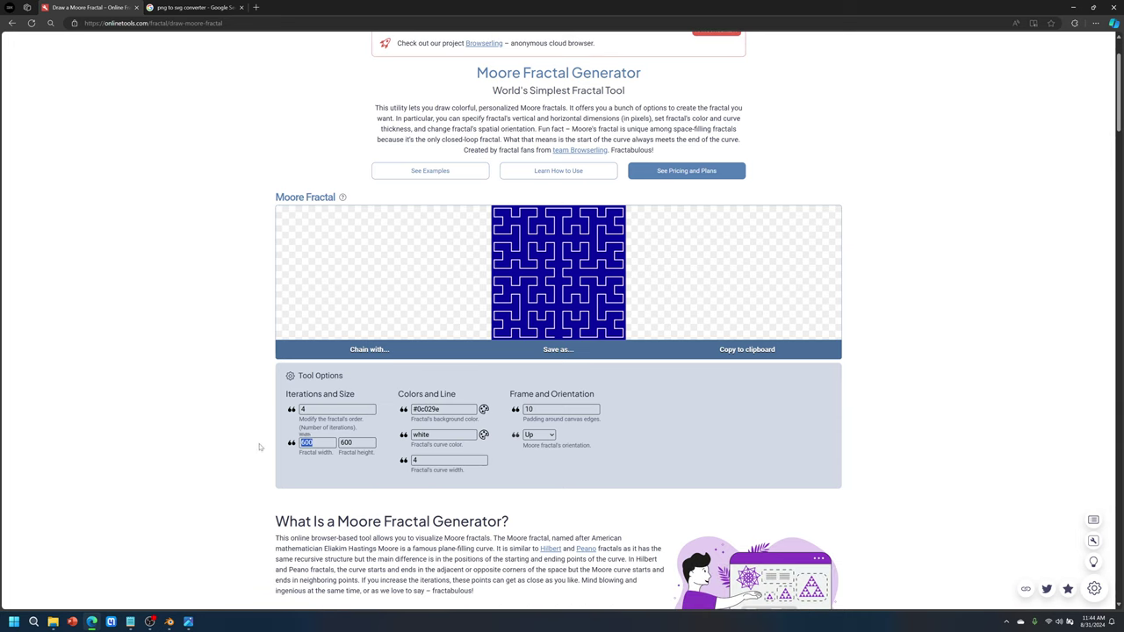
pyautogui.moveTo(355, 441); pyautogui.dragTo(270, 445)
pyautogui.write('8000')
pyautogui.moveTo(356, 443); pyautogui.dragTo(334, 443)
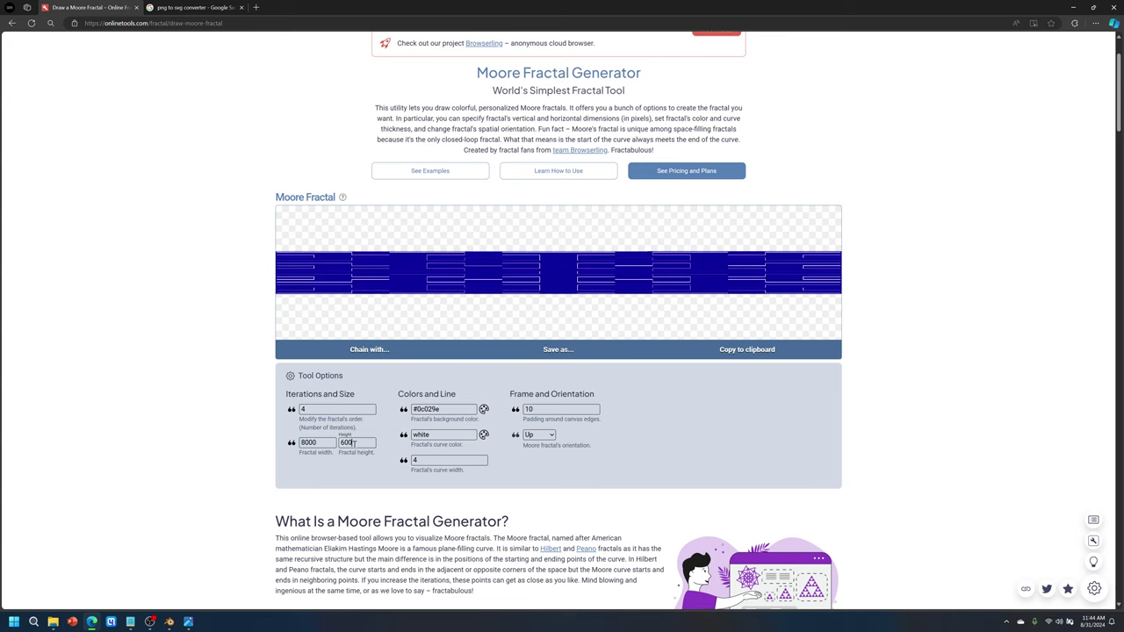
pyautogui.write('8000')
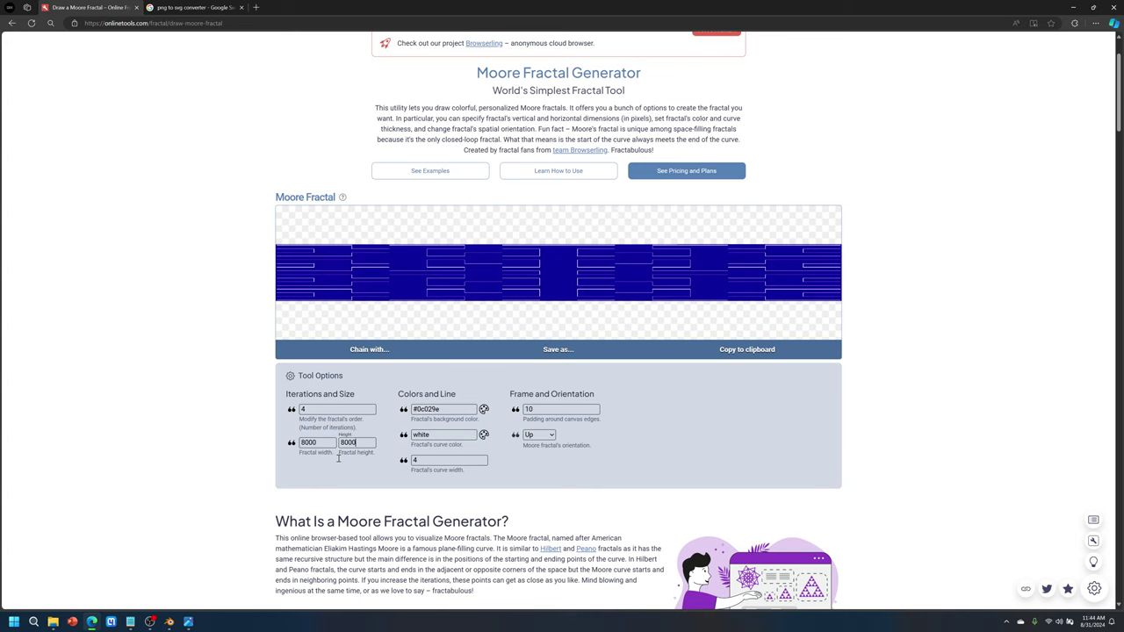
pyautogui.click(387, 481)
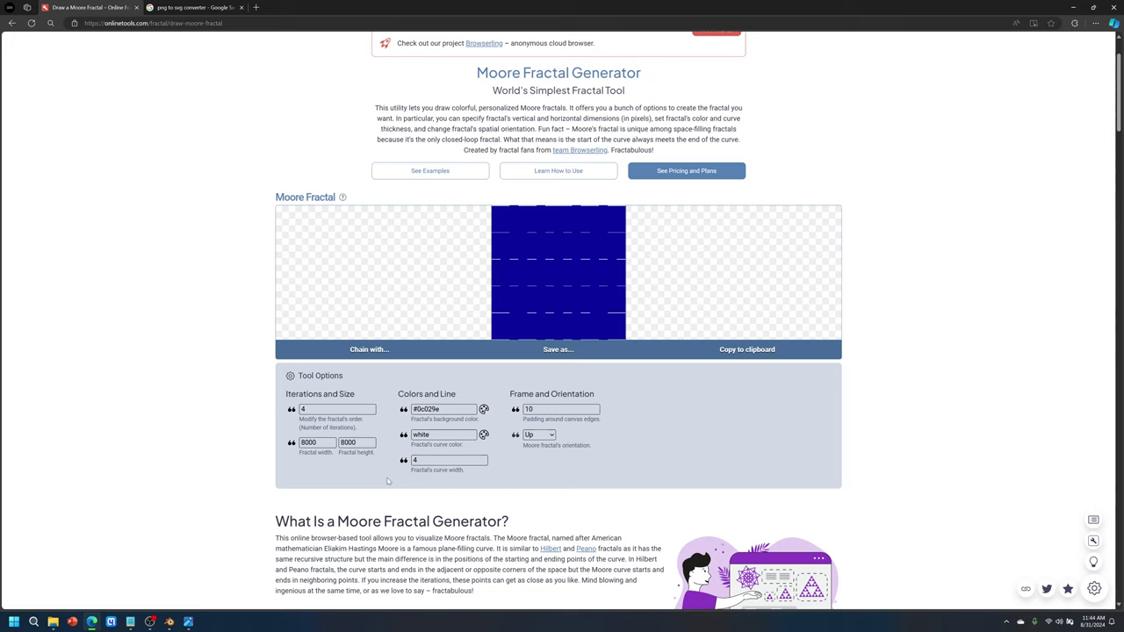
pyautogui.click(484, 409)
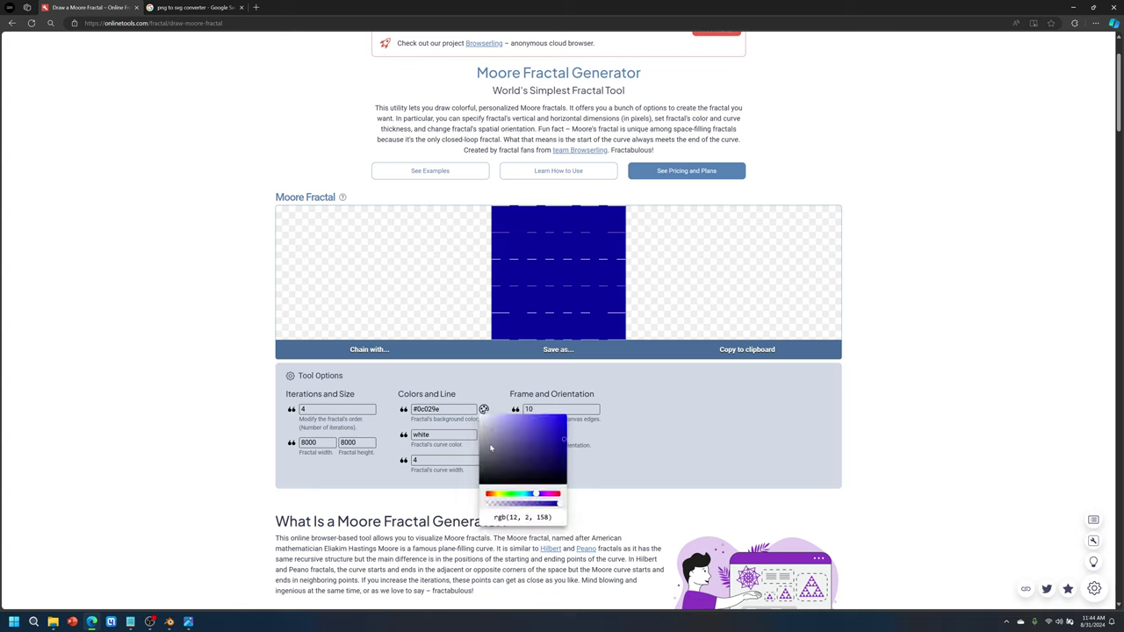
# Make the fractal background fully transparent and the curve colour black.
pyautogui.moveTo(559, 506); pyautogui.dragTo(465, 513)
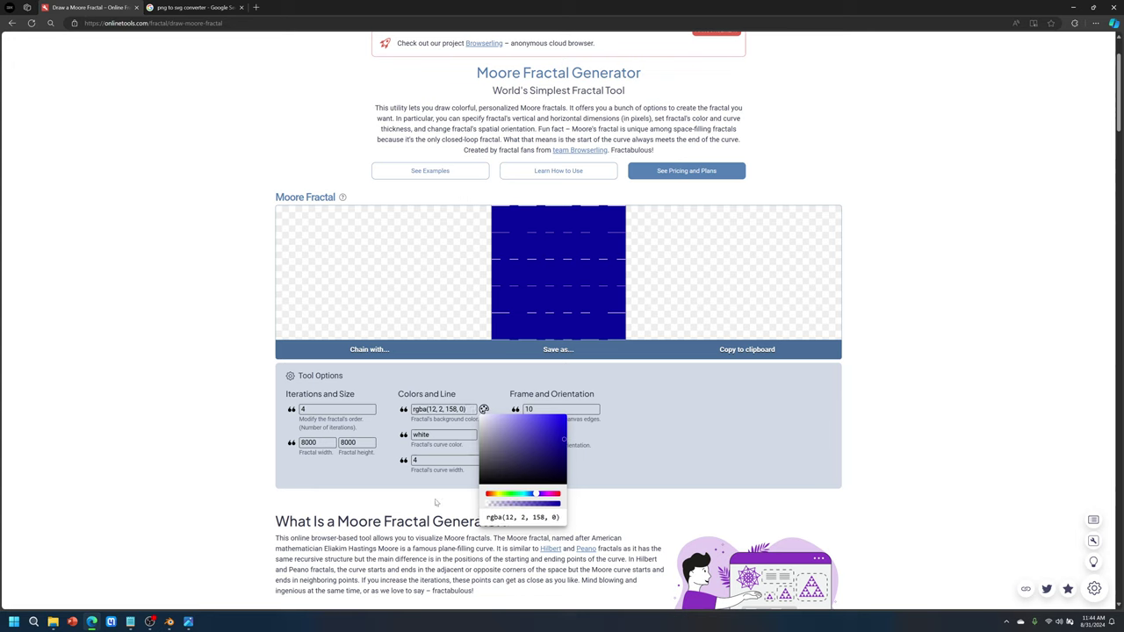
pyautogui.click(435, 503)
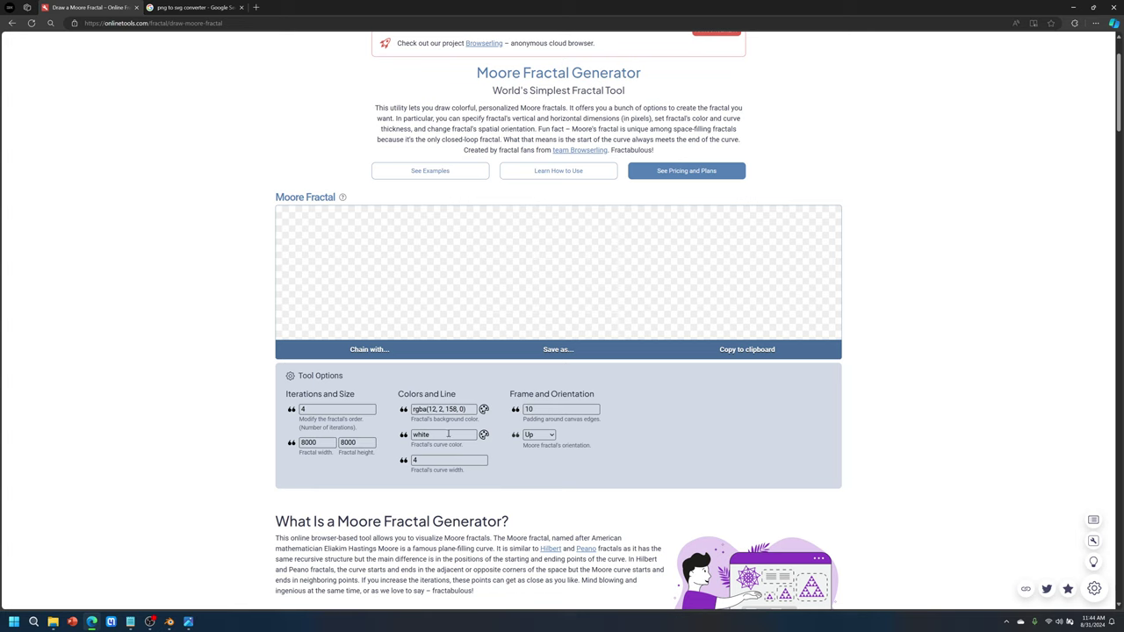
pyautogui.click(483, 435)
pyautogui.moveTo(527, 461); pyautogui.dragTo(463, 523)
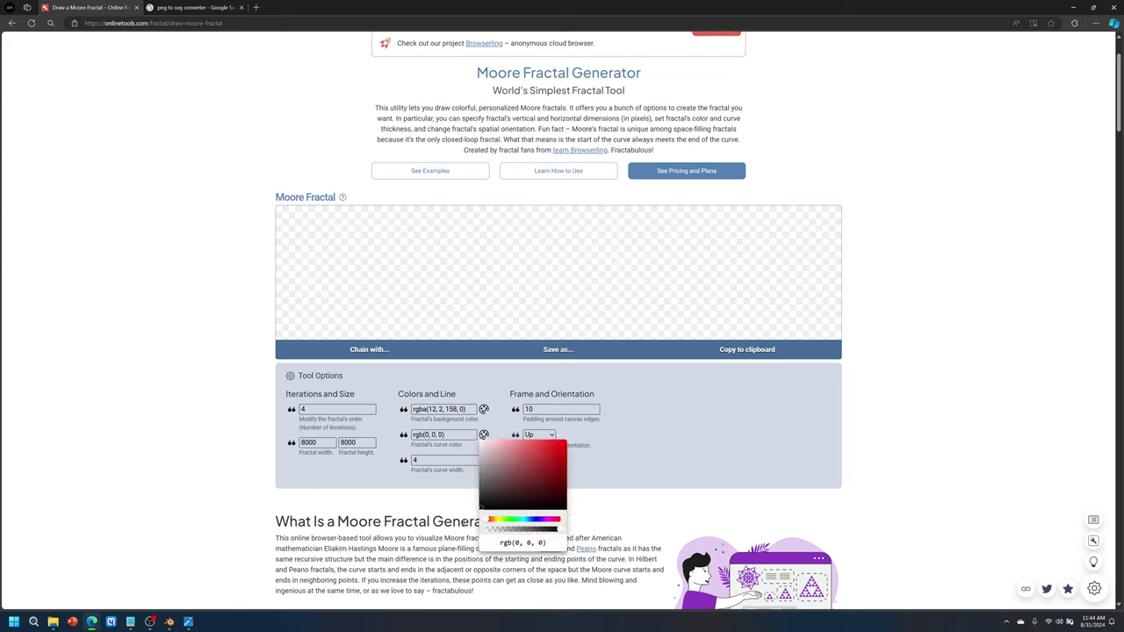
pyautogui.click(397, 499)
# Set the curve width to 100.
pyautogui.doubleClick(441, 459)
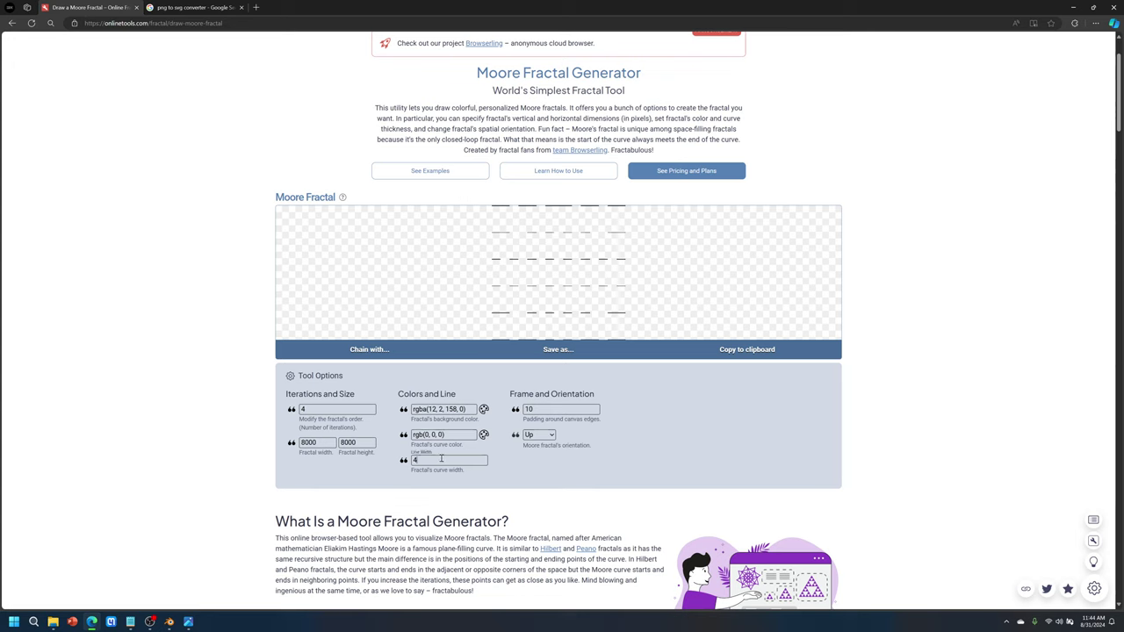
pyautogui.write('50')
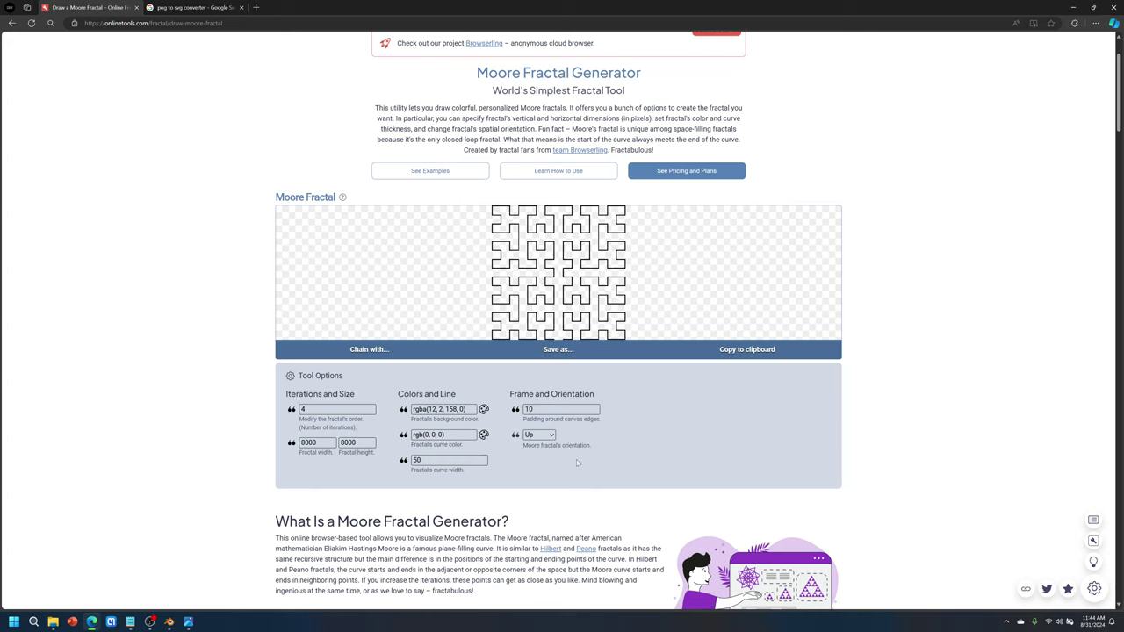
pyautogui.doubleClick(427, 463)
pyautogui.write('100')
pyautogui.click(507, 475)
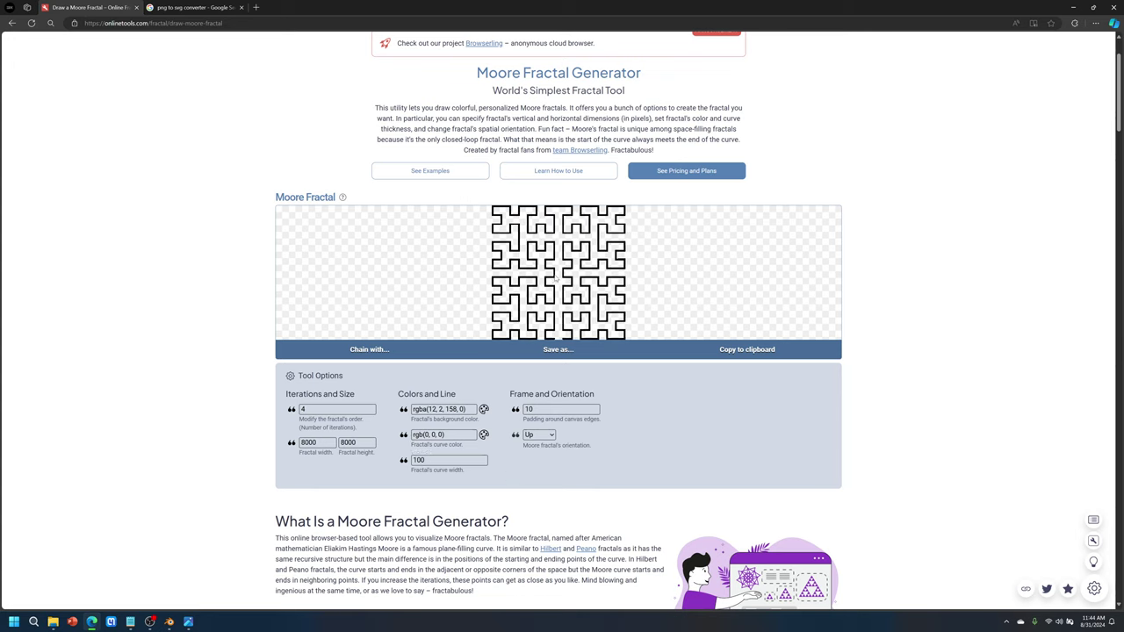
# Show the fractal's Download option via 'Save as...', then close the Moore Fractal tab.
pyautogui.click(558, 349)
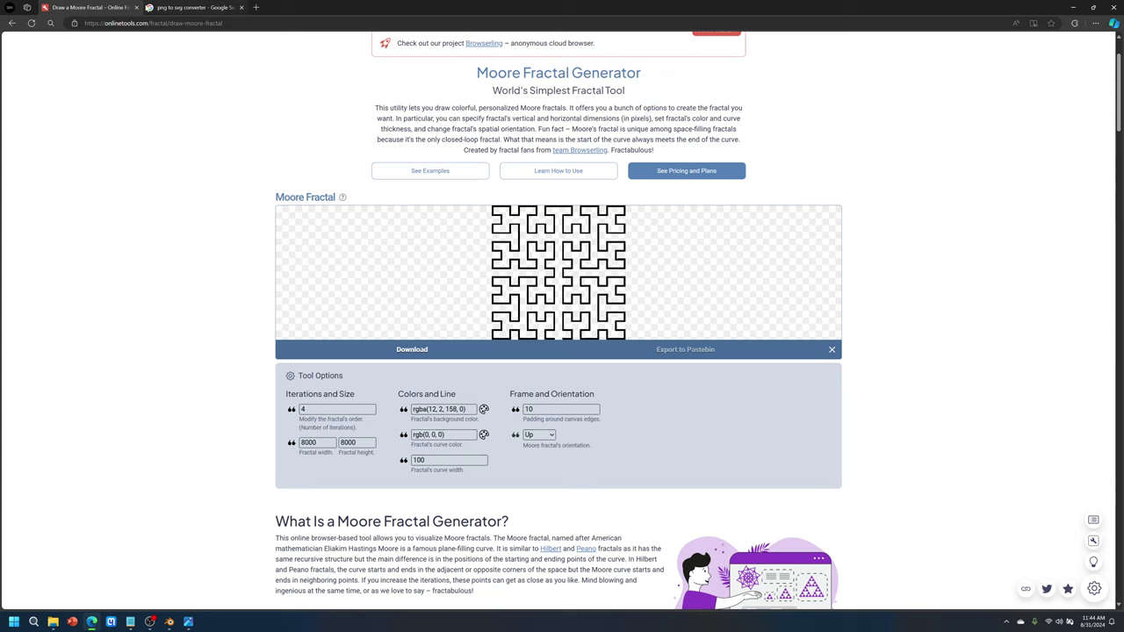
pyautogui.click(136, 7)
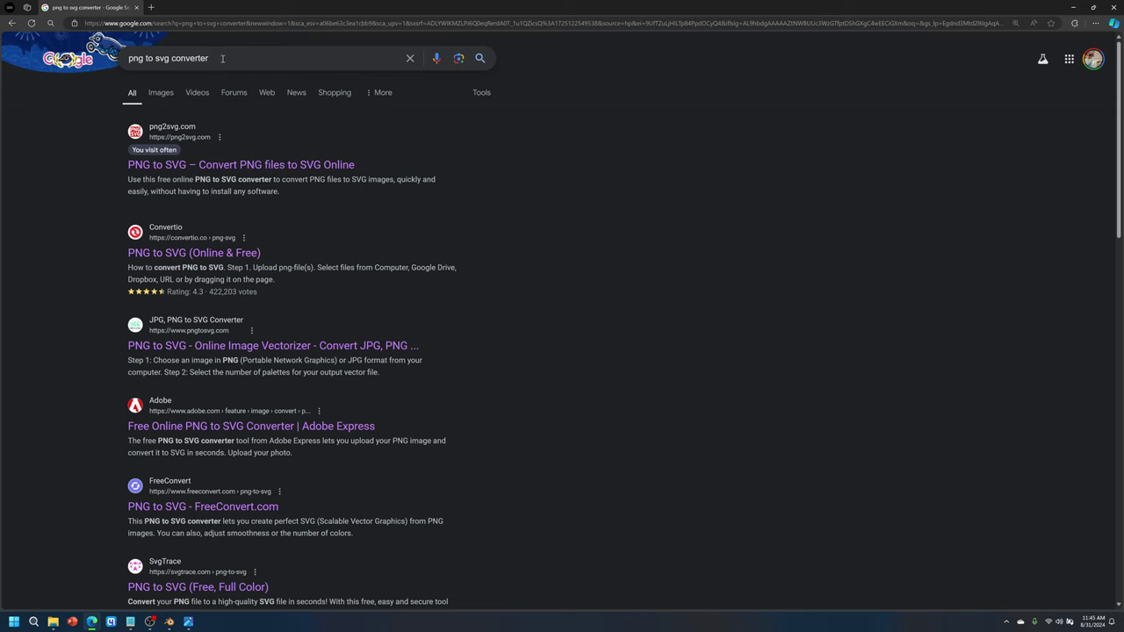
# Open the png2svg.com converter, dismiss its ad-blocker popup, and close the browser.
pyautogui.click(221, 169)
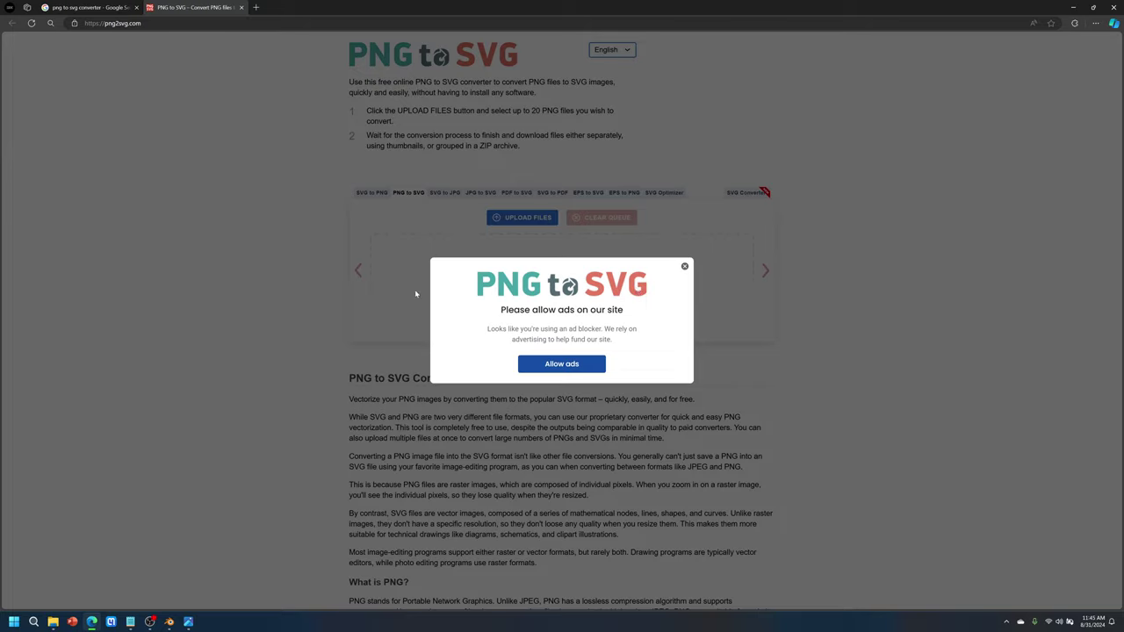
pyautogui.click(685, 267)
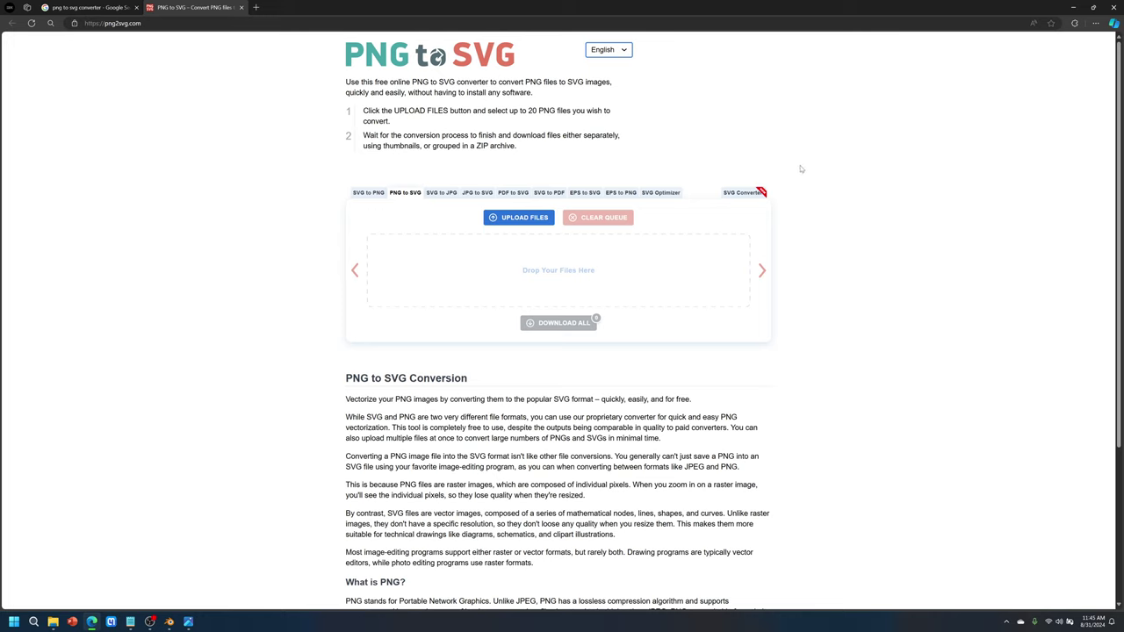
pyautogui.click(1121, 5)
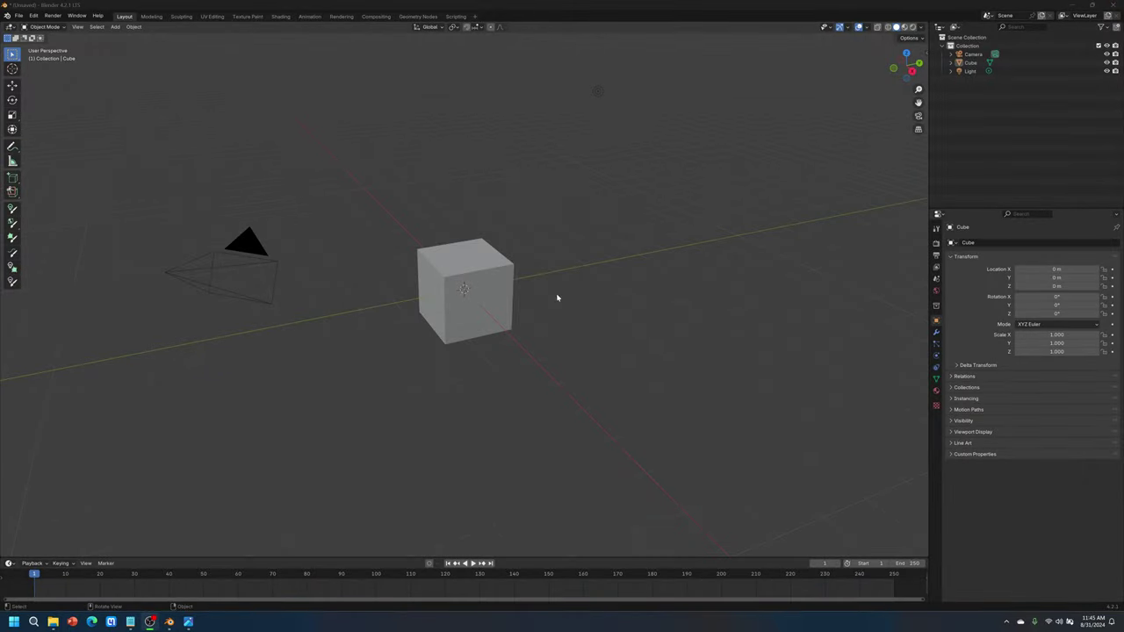
# Bring Blender forward and delete the default cube.
pyautogui.click(95, 10)
pyautogui.click(481, 250)
pyautogui.press('Delete')
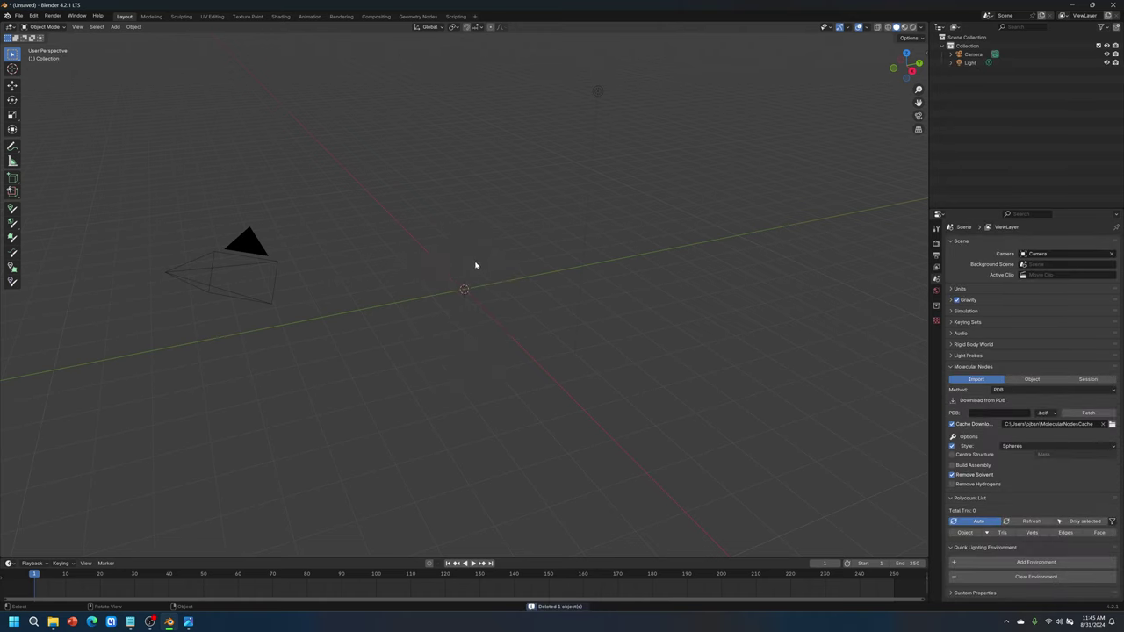
# Set the camera's Rotation X, Y and Z to 0.
pyautogui.click(197, 273)
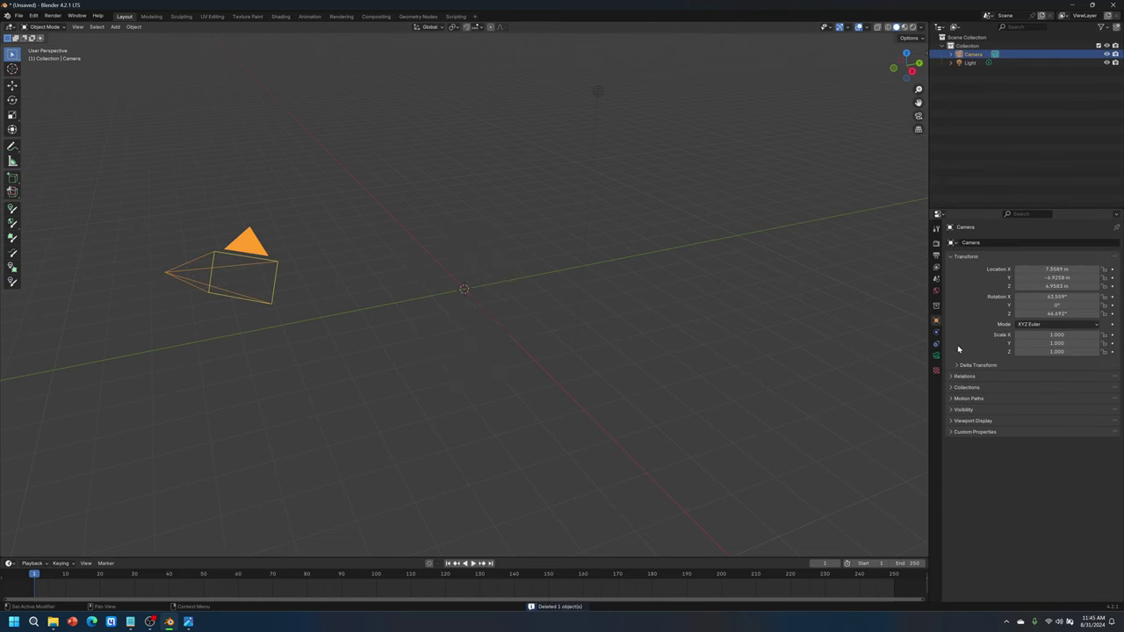
pyautogui.click(1054, 296)
pyautogui.write('0')
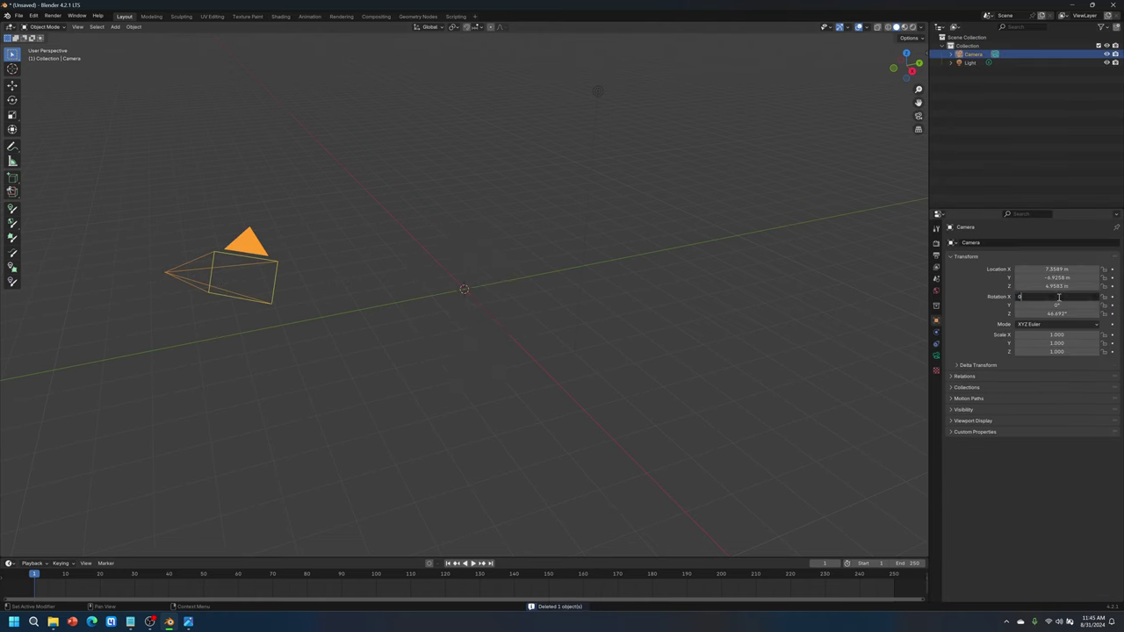
pyautogui.press('Return')
pyautogui.click(1067, 305)
pyautogui.write('0')
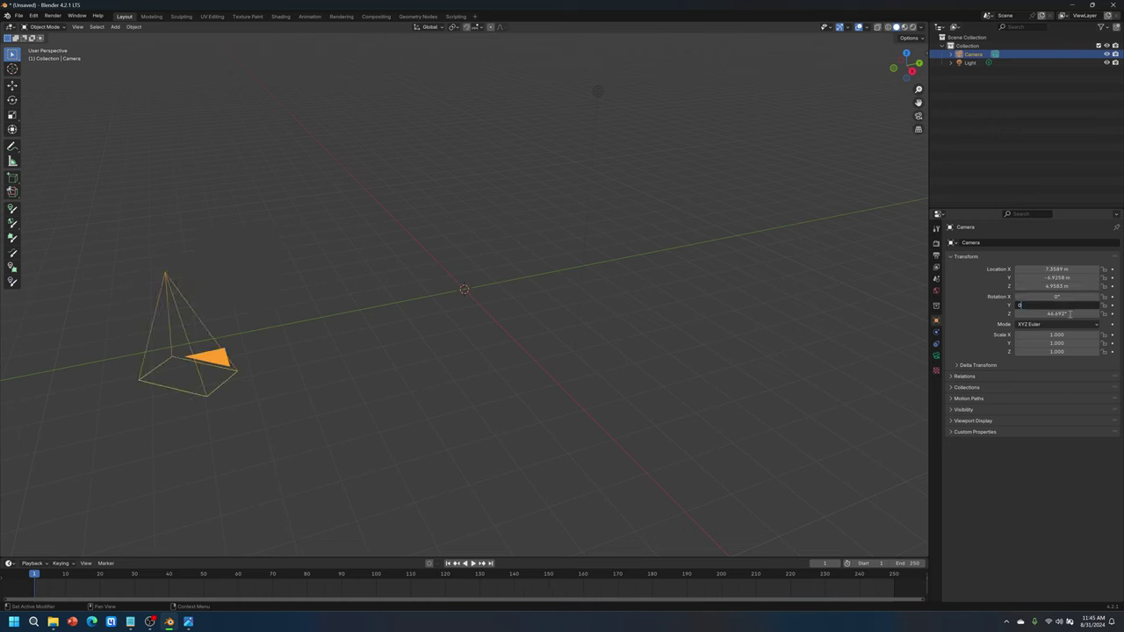
pyautogui.press('Return')
pyautogui.click(1069, 313)
pyautogui.write('0')
pyautogui.press('Return')
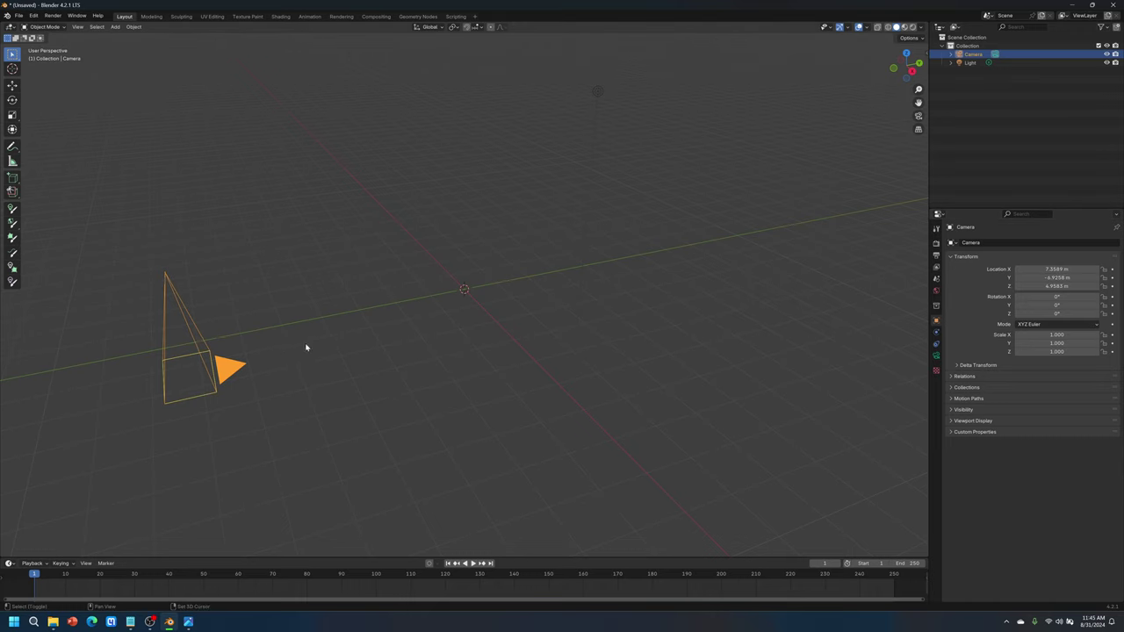
pyautogui.moveTo(307, 346); pyautogui.dragTo(328, 302, button='middle')
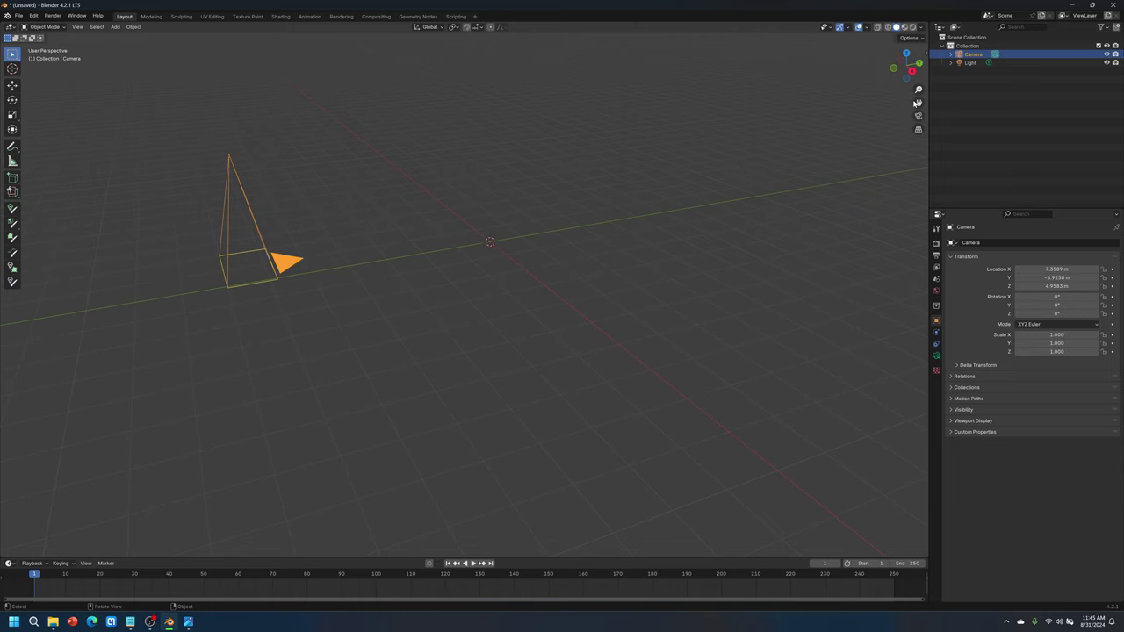
# Look through the camera and enable Lock Camera to View in the sidebar.
pyautogui.click(919, 116)
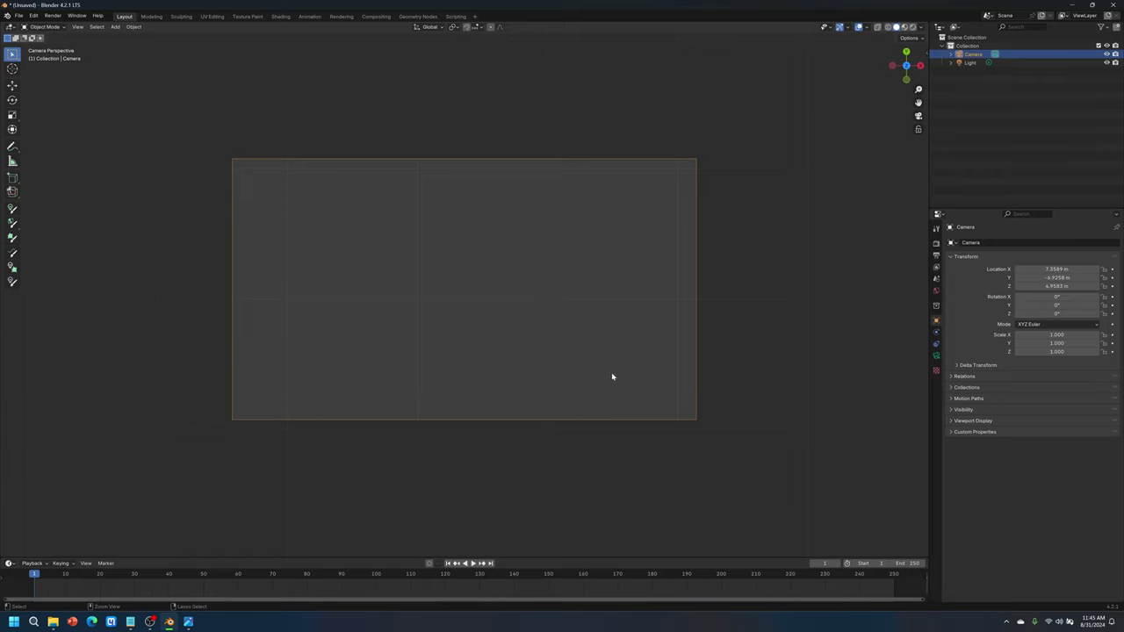
pyautogui.keyDown('ctrl'); pyautogui.moveTo(617, 354); pyautogui.dragTo(635, 248, button='middle'); pyautogui.keyUp('ctrl')
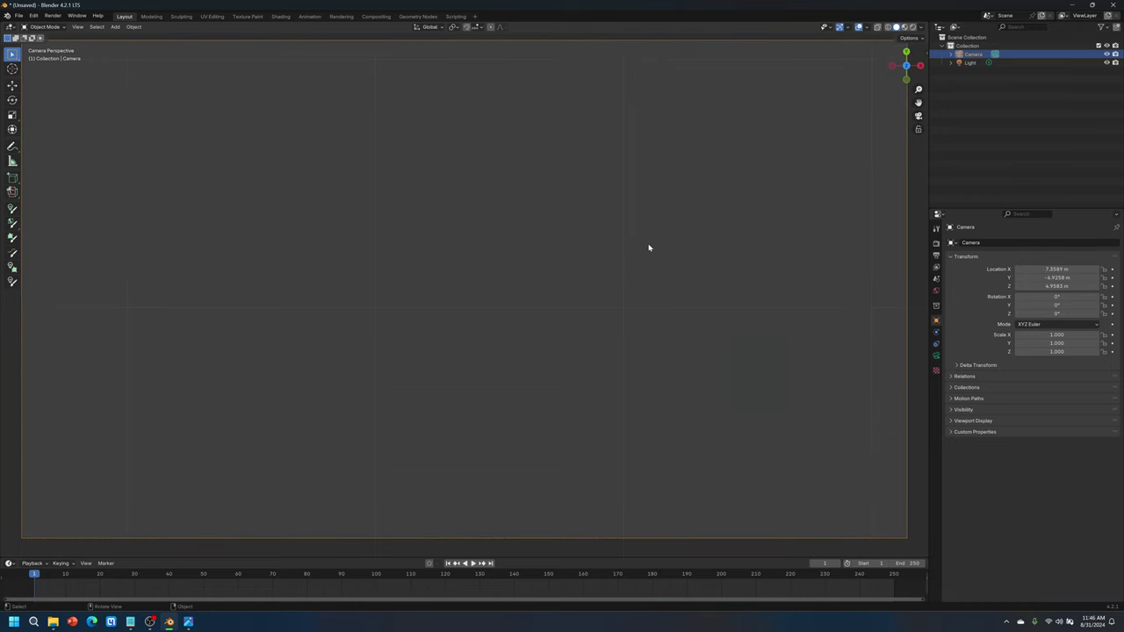
pyautogui.press('n')
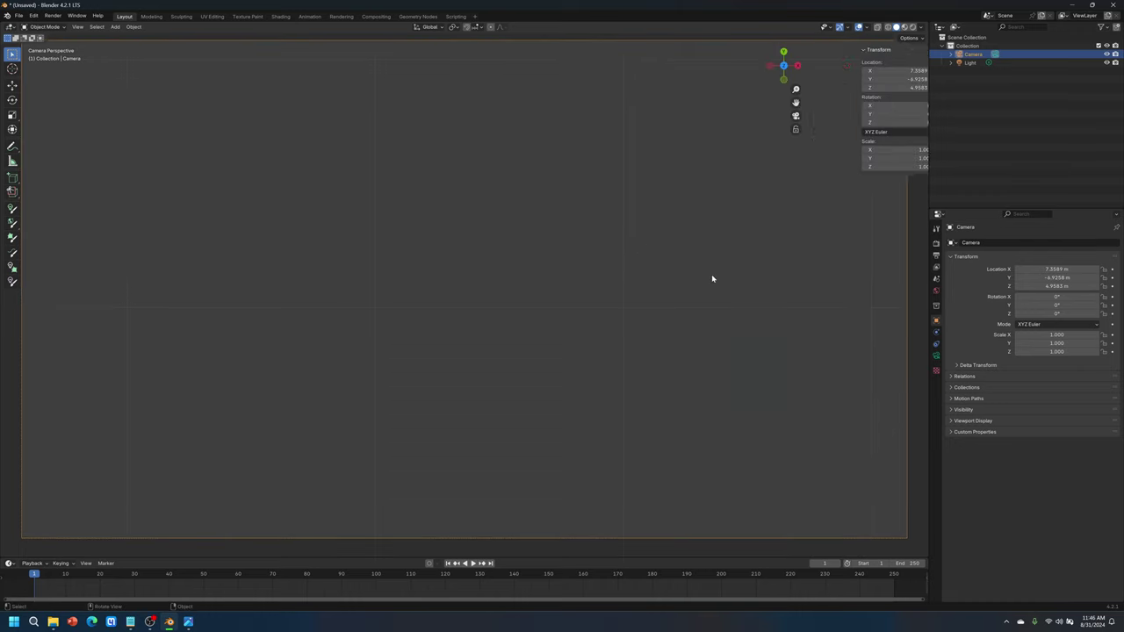
pyautogui.click(923, 96)
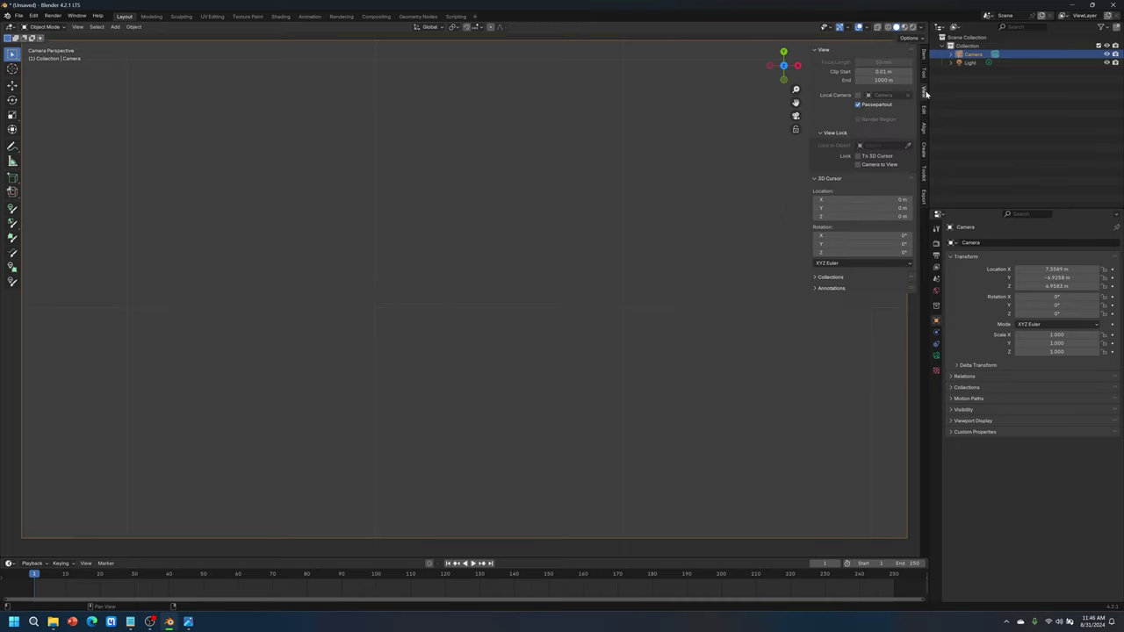
pyautogui.click(858, 165)
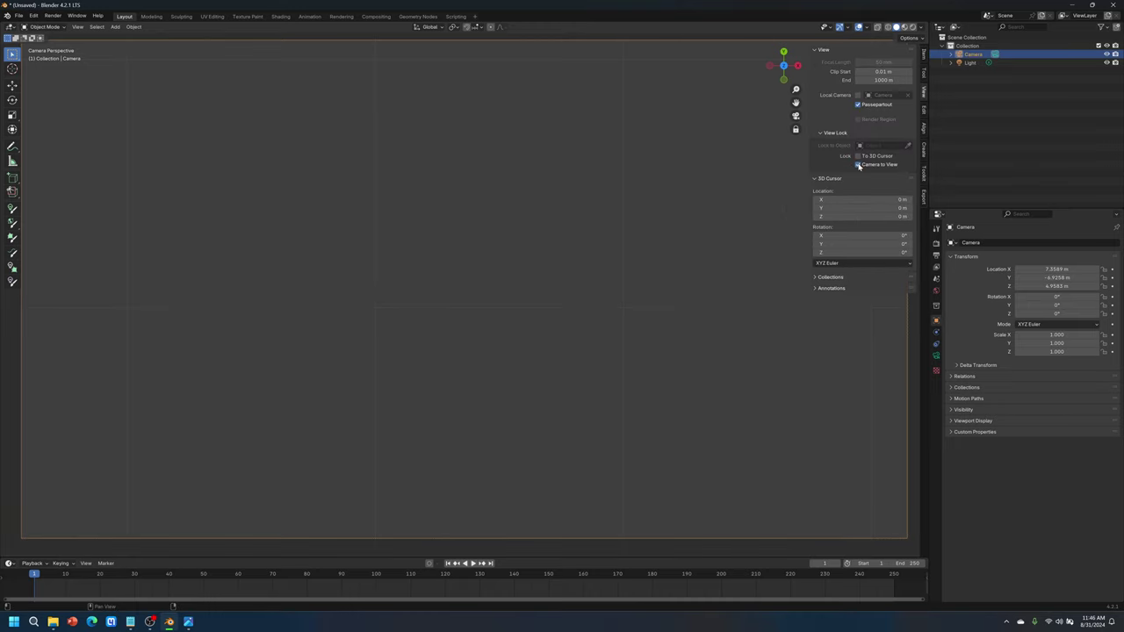
pyautogui.press('n')
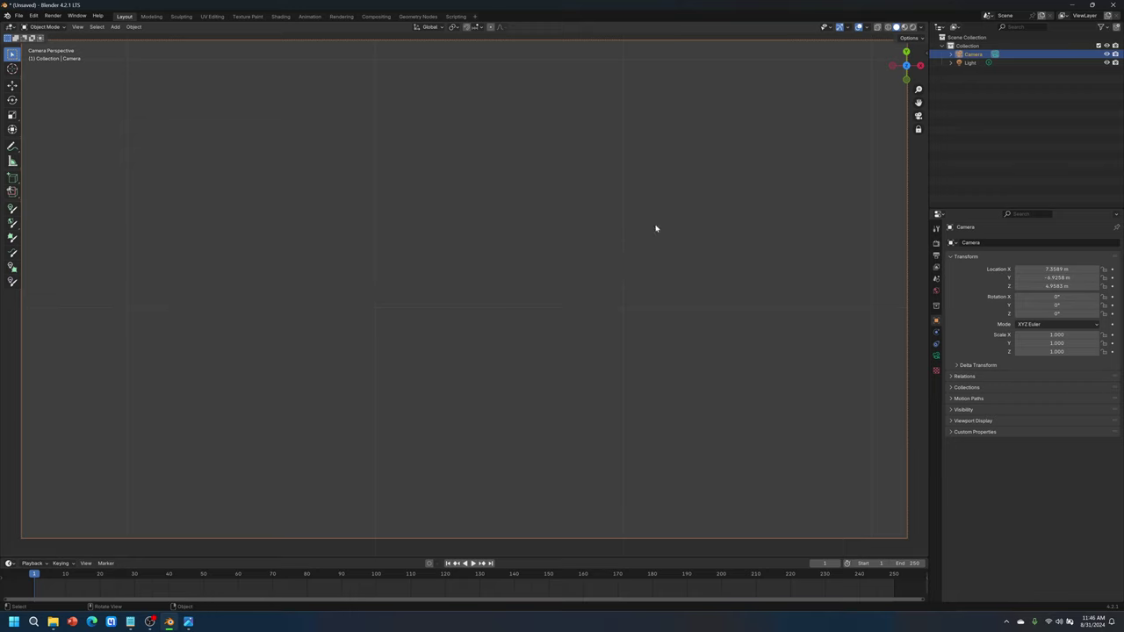
# Pan and zoom the camera over the world origin, about 9.43 m up.
pyautogui.scroll(-5, 497, 237)
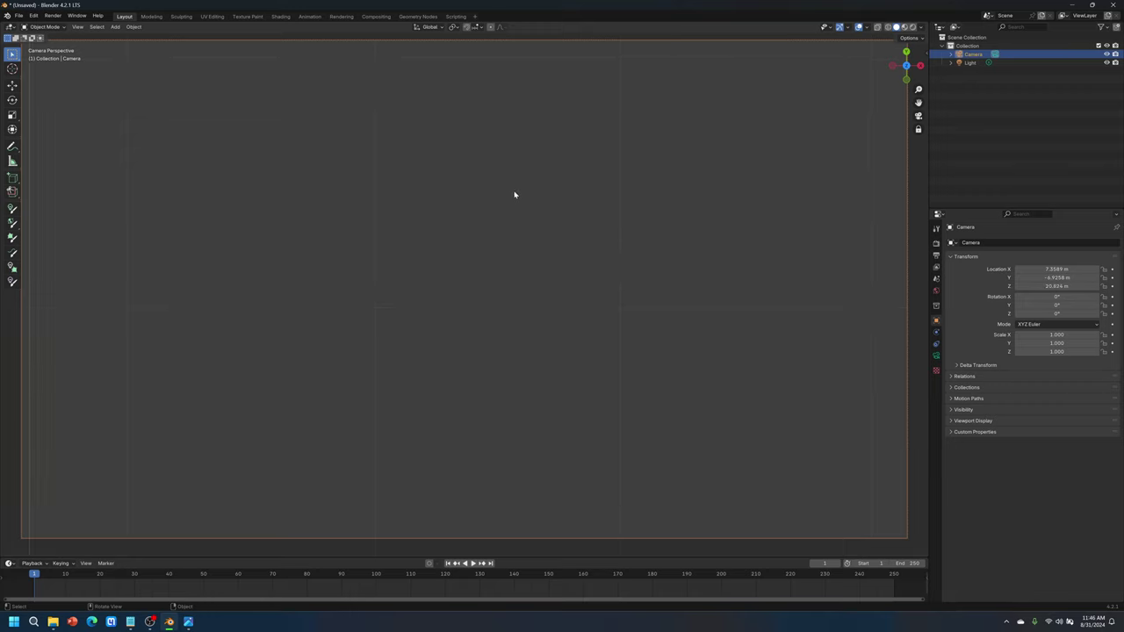
pyautogui.scroll(2, 515, 194)
pyautogui.keyDown('shift'); pyautogui.moveTo(515, 193); pyautogui.dragTo(551, 296, button='middle'); pyautogui.keyUp('shift')
pyautogui.scroll(3, 569, 269)
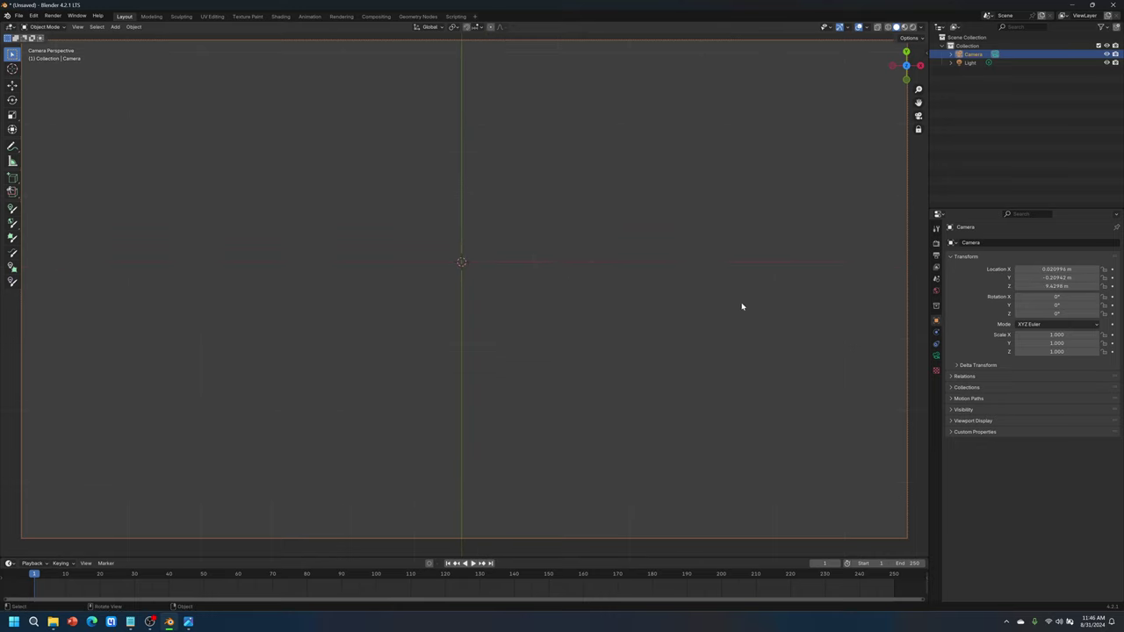
# Leave camera view, orbit the scene, and show the World Background settings at Strength 1.000.
pyautogui.click(918, 115)
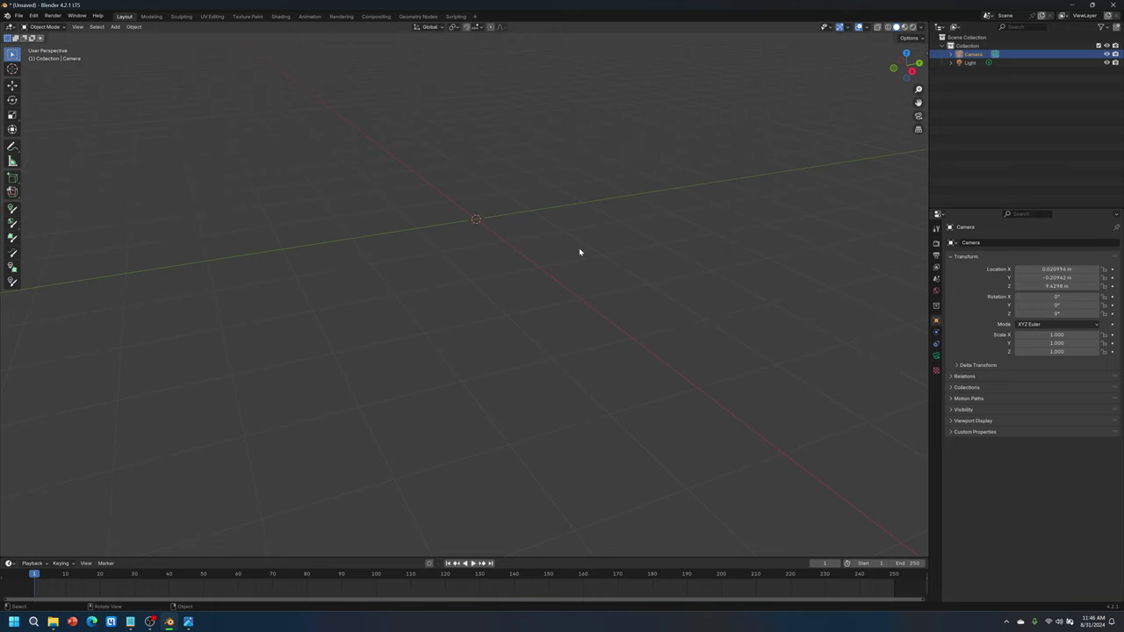
pyautogui.moveTo(579, 252); pyautogui.dragTo(628, 333, button='middle')
pyautogui.moveTo(540, 247); pyautogui.dragTo(572, 351, button='middle')
pyautogui.click(936, 290)
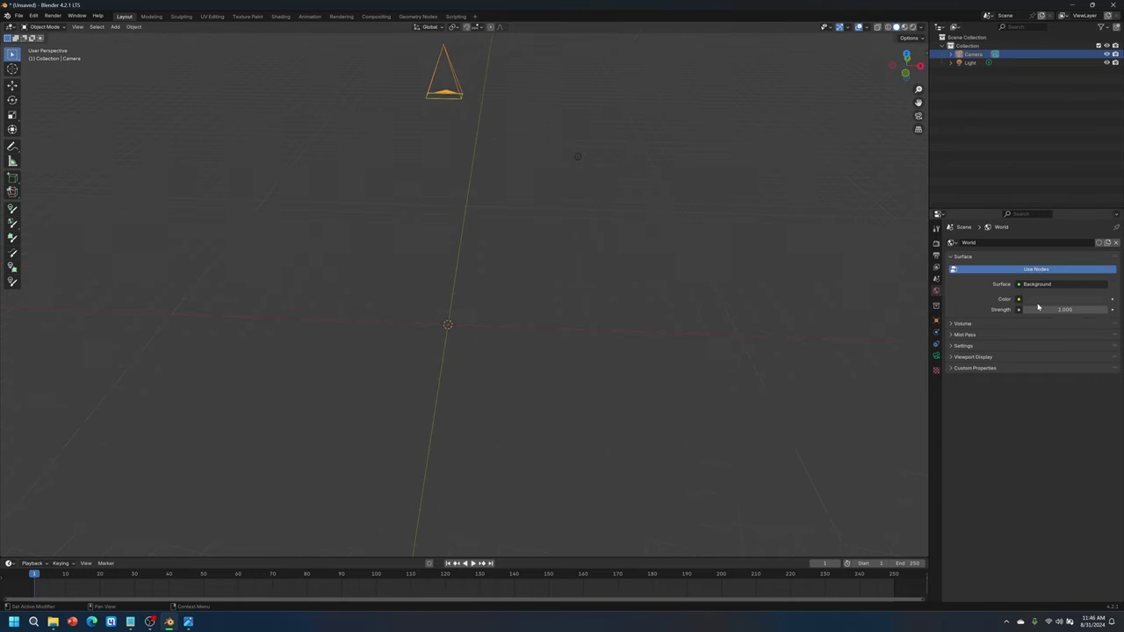
pyautogui.moveTo(679, 283)
pyautogui.mouseDown(button='middle')
pyautogui.moveTo(665, 291)
pyautogui.moveTo(673, 301)
pyautogui.mouseUp(button='middle')
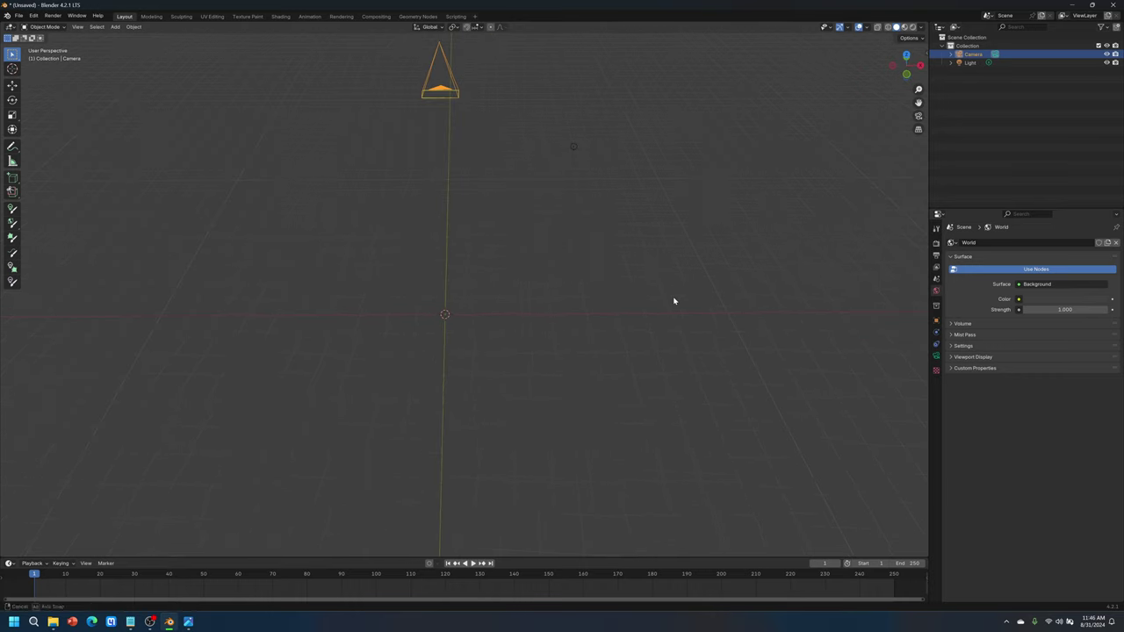
pyautogui.click(881, 296)
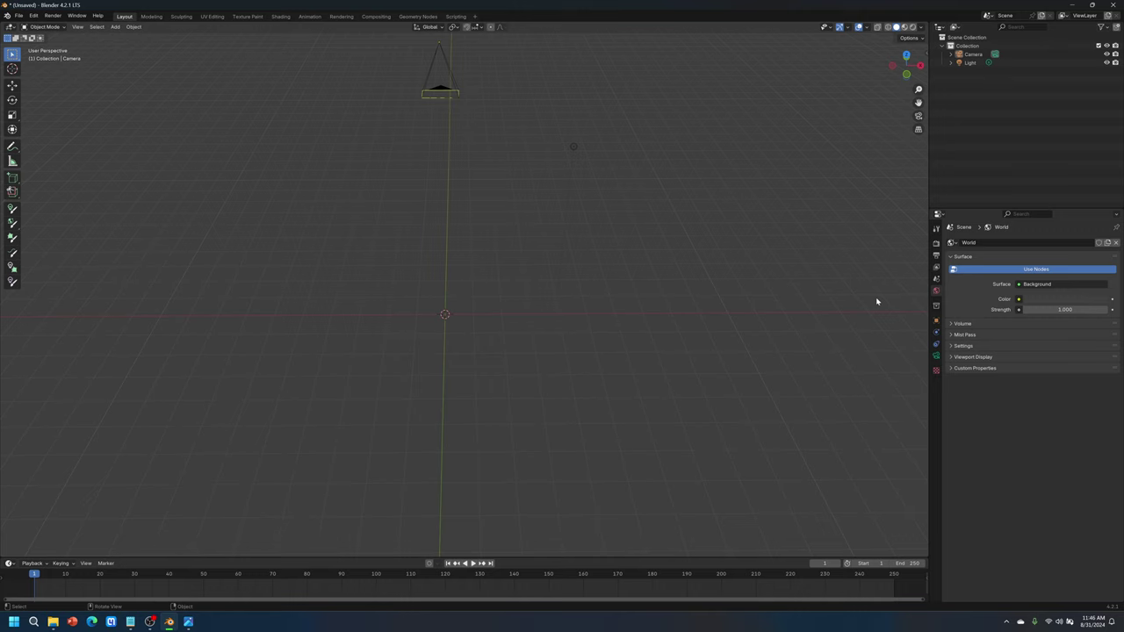
# Set the render engine to Cycles with the device on GPU Compute.
pyautogui.click(937, 243)
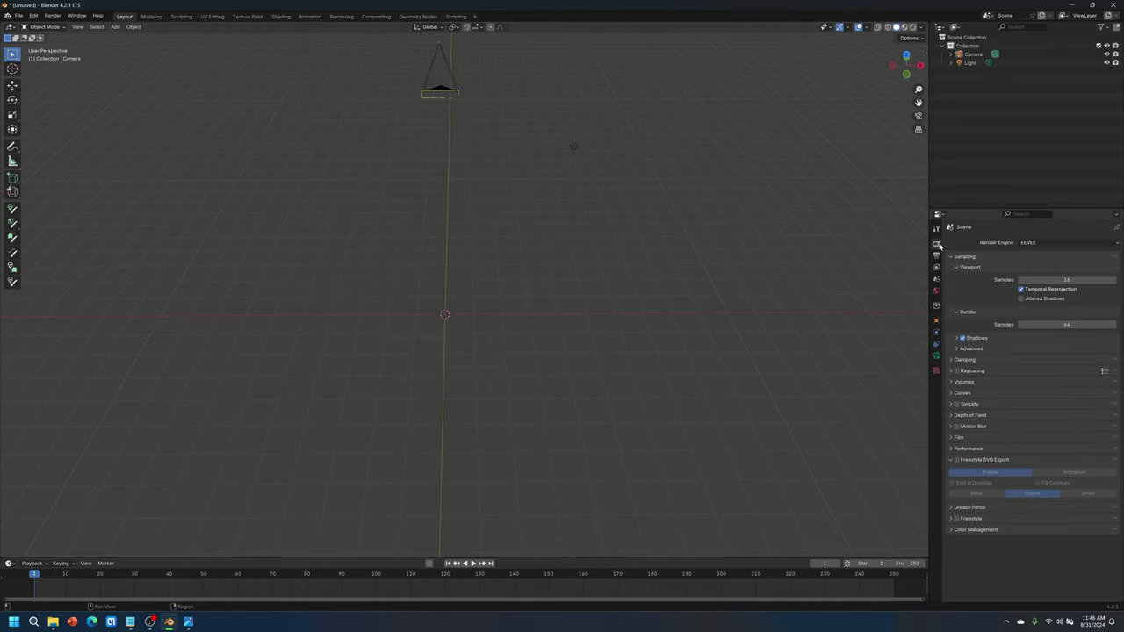
pyautogui.click(1041, 245)
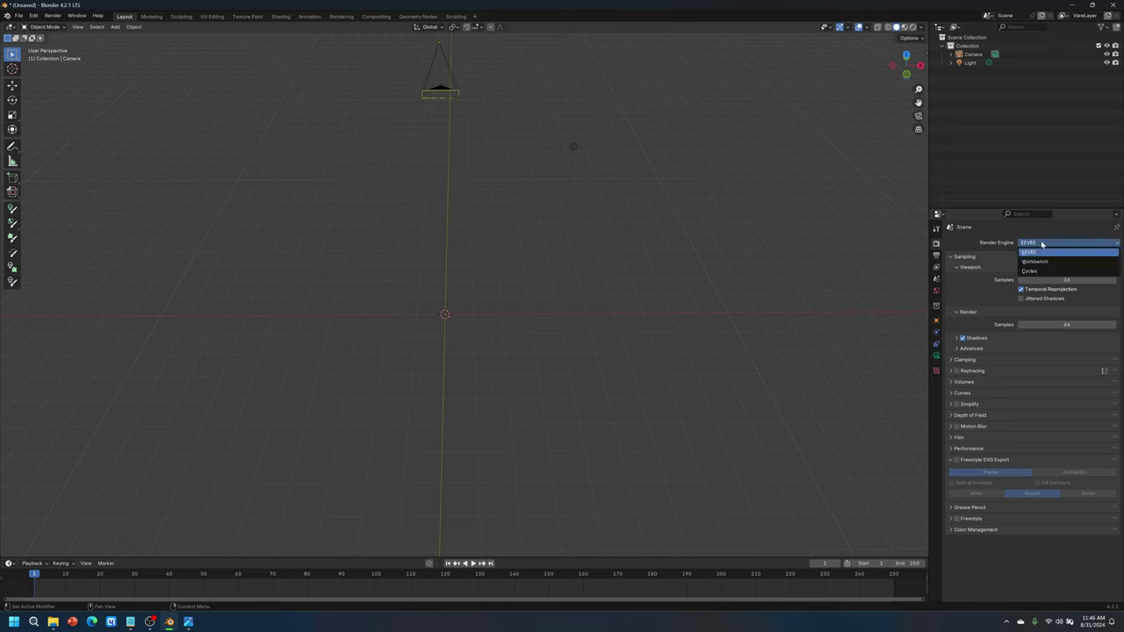
pyautogui.click(1039, 271)
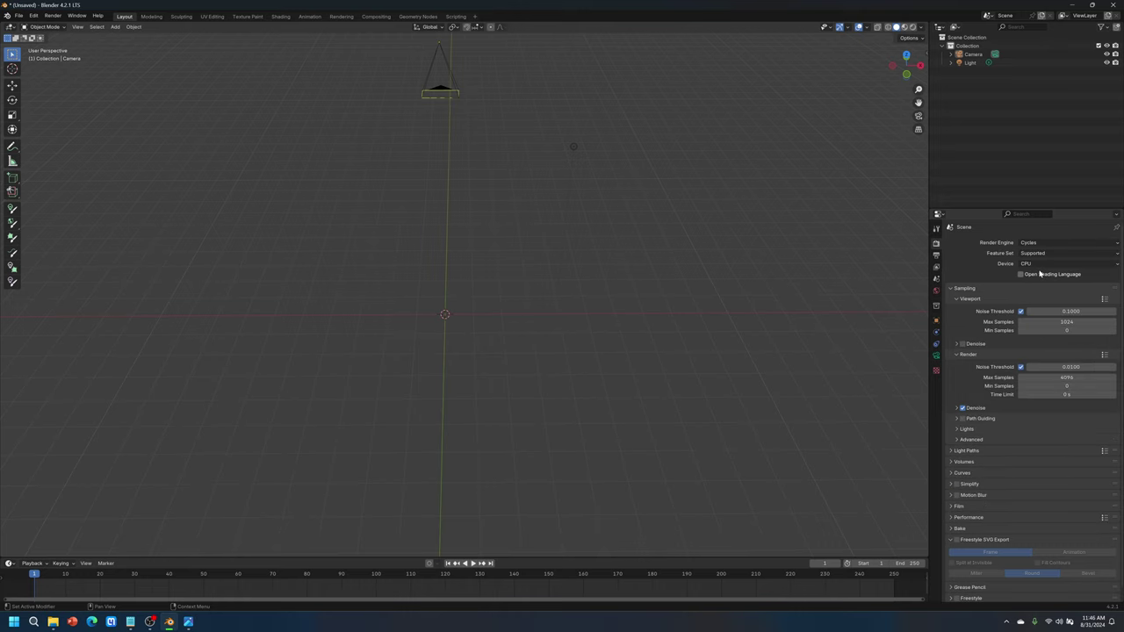
pyautogui.click(1040, 264)
pyautogui.click(1049, 284)
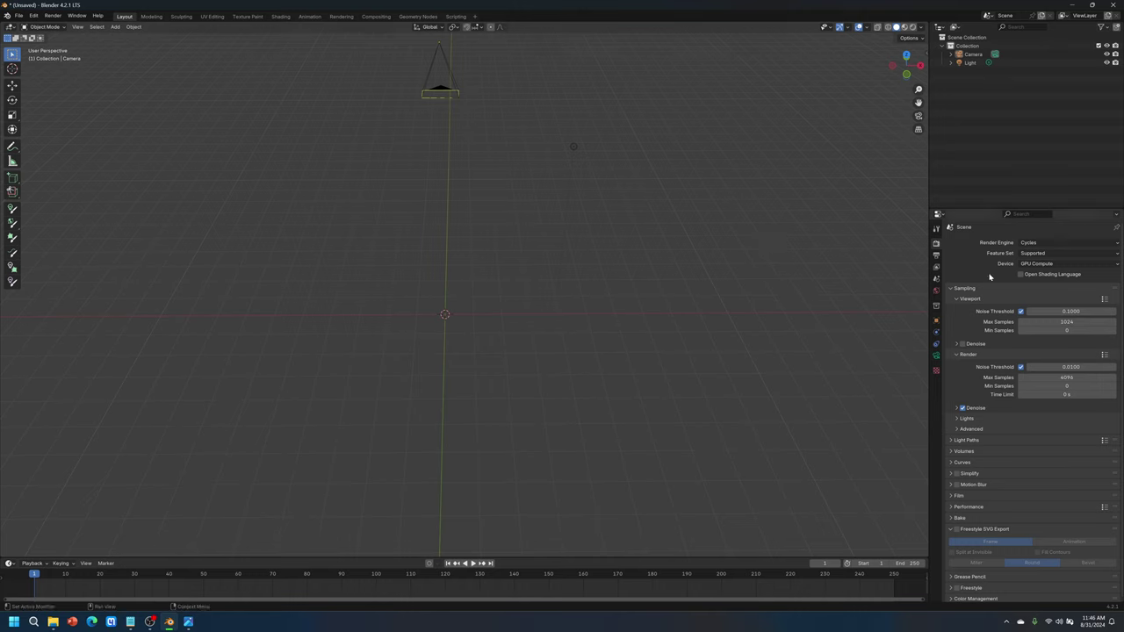
# Choose OptiX as the Cycles device backend in System preferences, then close Preferences.
pyautogui.click(33, 15)
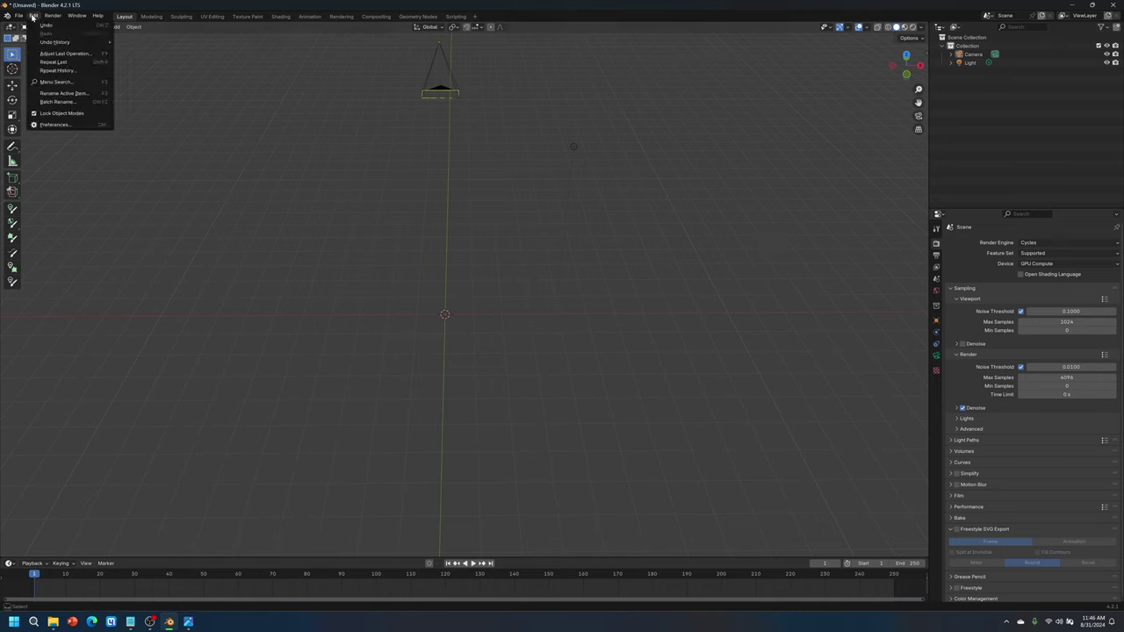
pyautogui.click(67, 126)
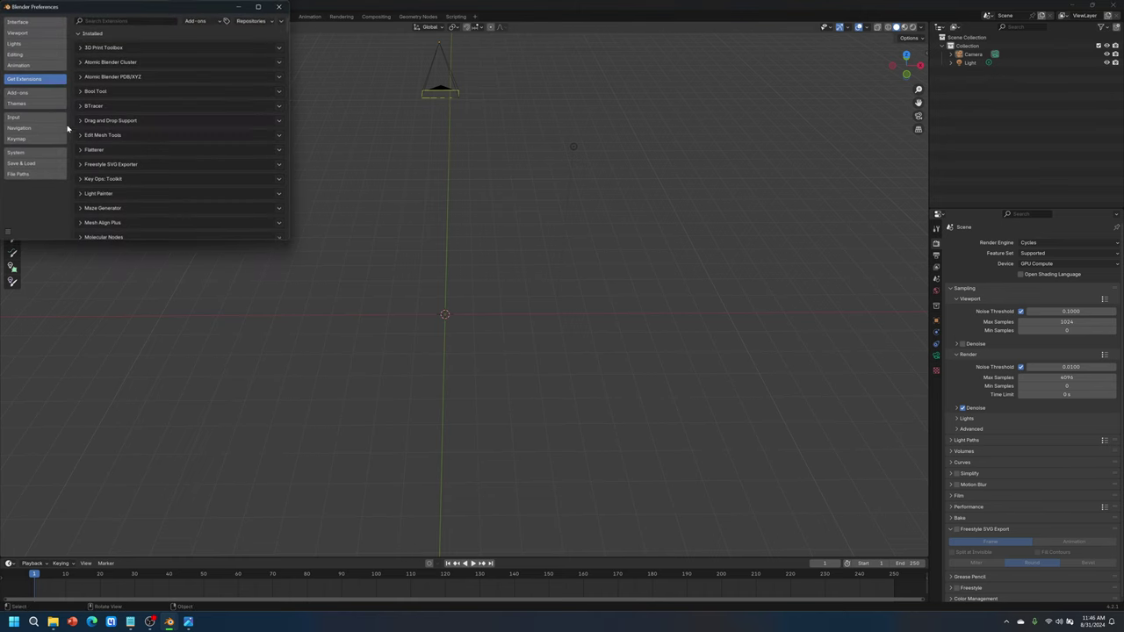
pyautogui.click(32, 153)
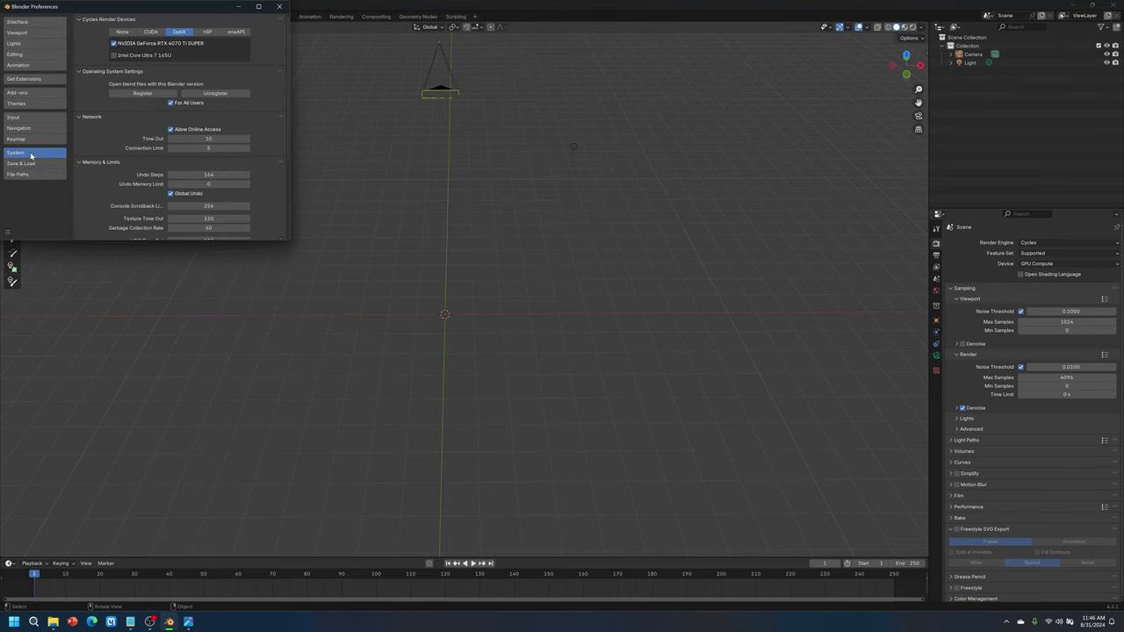
pyautogui.click(151, 31)
pyautogui.click(178, 31)
pyautogui.click(279, 6)
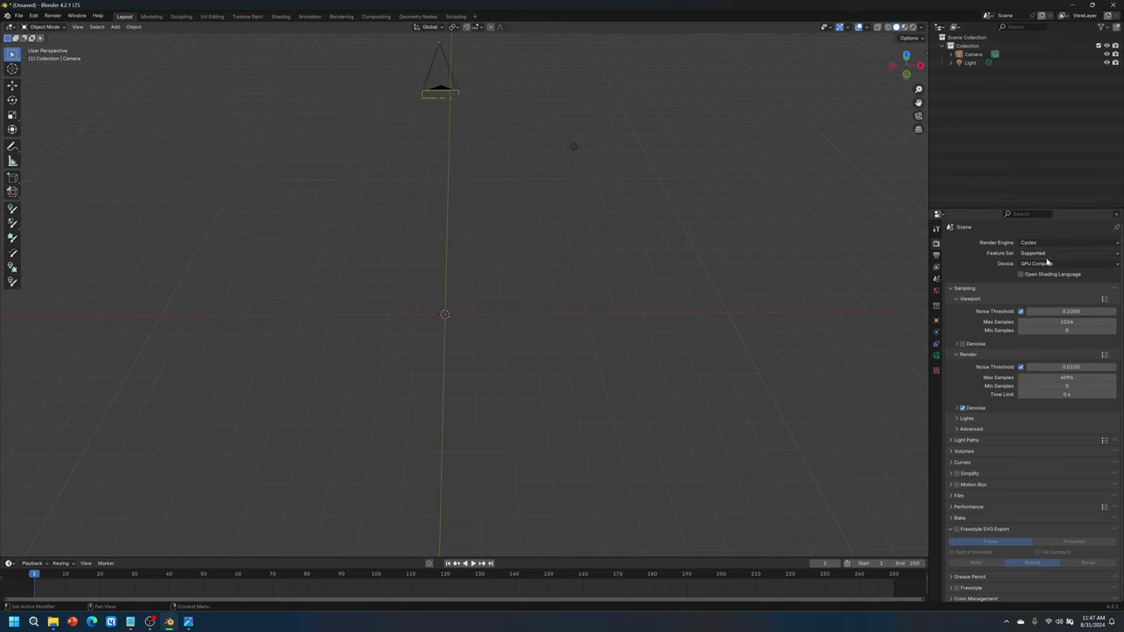
# Confirm the render device remains GPU Compute.
pyautogui.click(1064, 263)
pyautogui.click(1047, 280)
pyautogui.click(1047, 264)
pyautogui.click(1047, 263)
pyautogui.click(1047, 263)
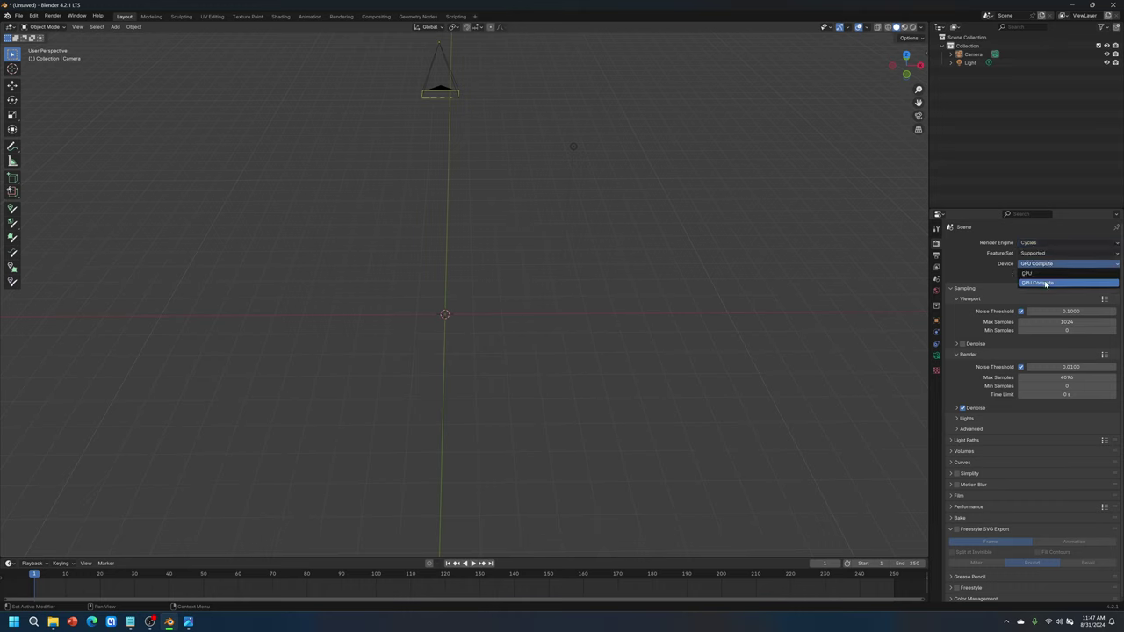
pyautogui.click(1050, 274)
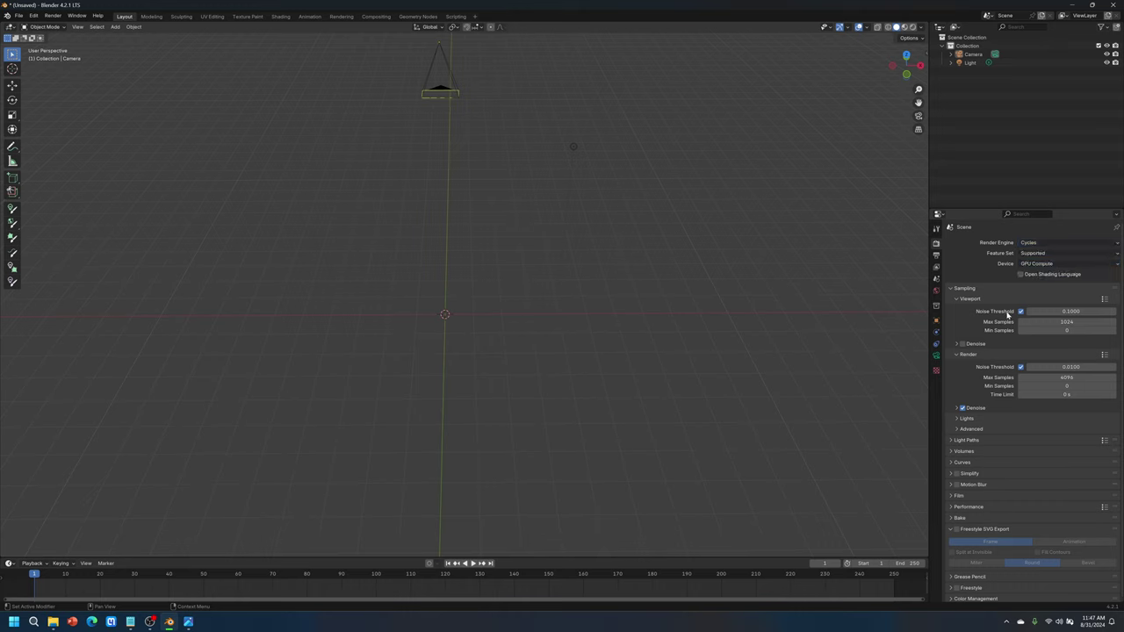
# Set the render noise threshold to 0 and maximum samples to 996.
pyautogui.click(1057, 367)
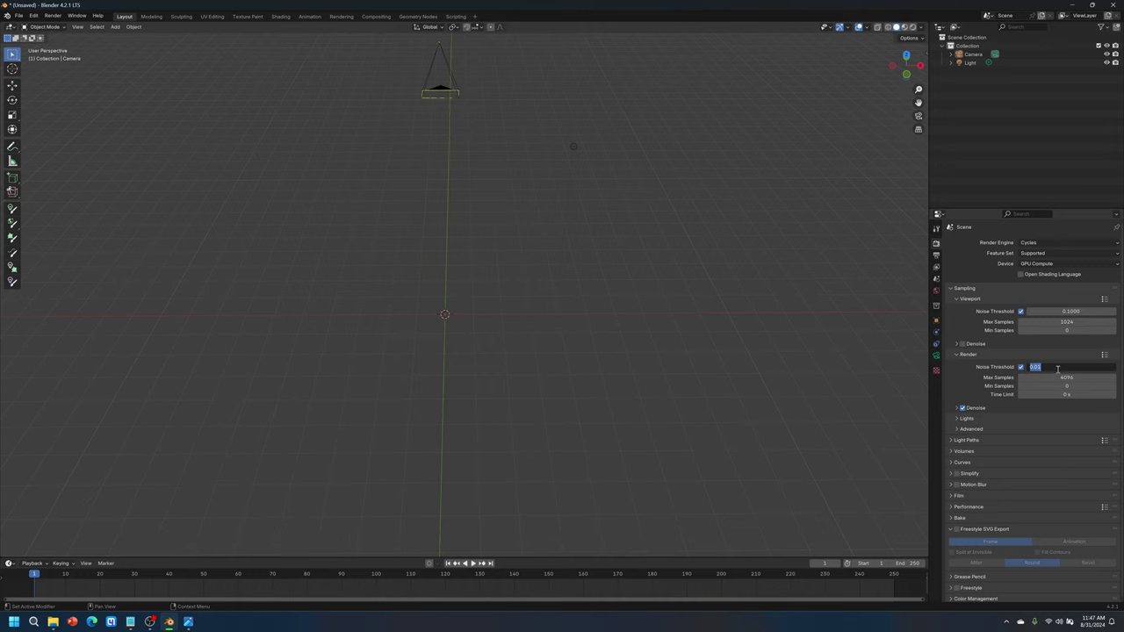
pyautogui.write('0')
pyautogui.press('Return')
pyautogui.click(1061, 377)
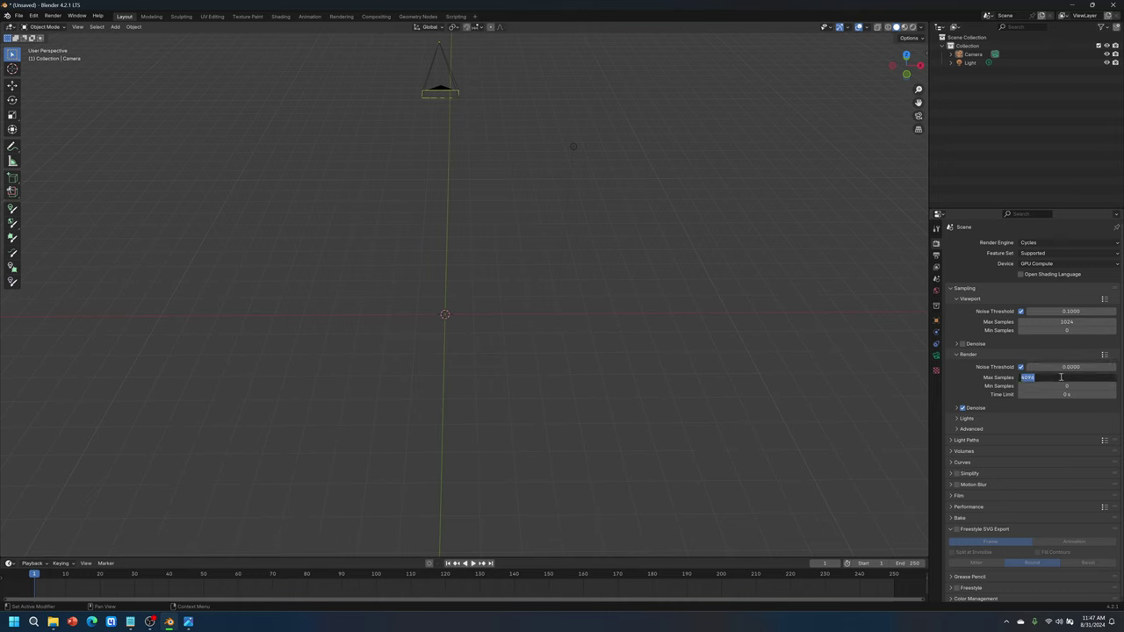
pyautogui.write('996')
pyautogui.press('Return')
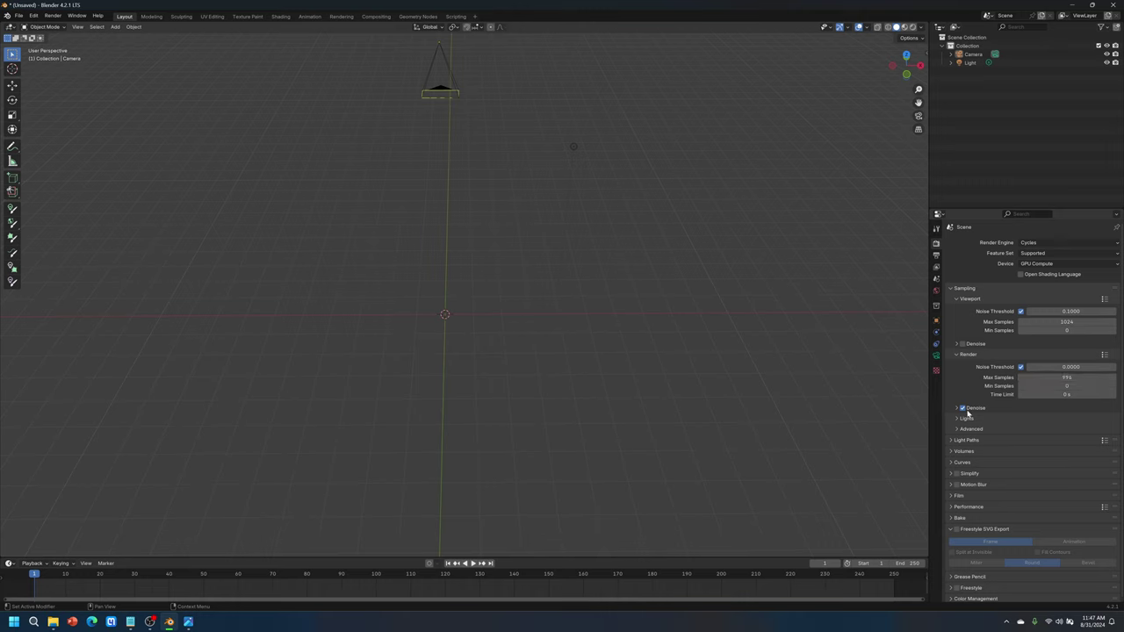
# Set the Film pixel filter width to 0.20 px.
pyautogui.scroll(-1, 1000, 422)
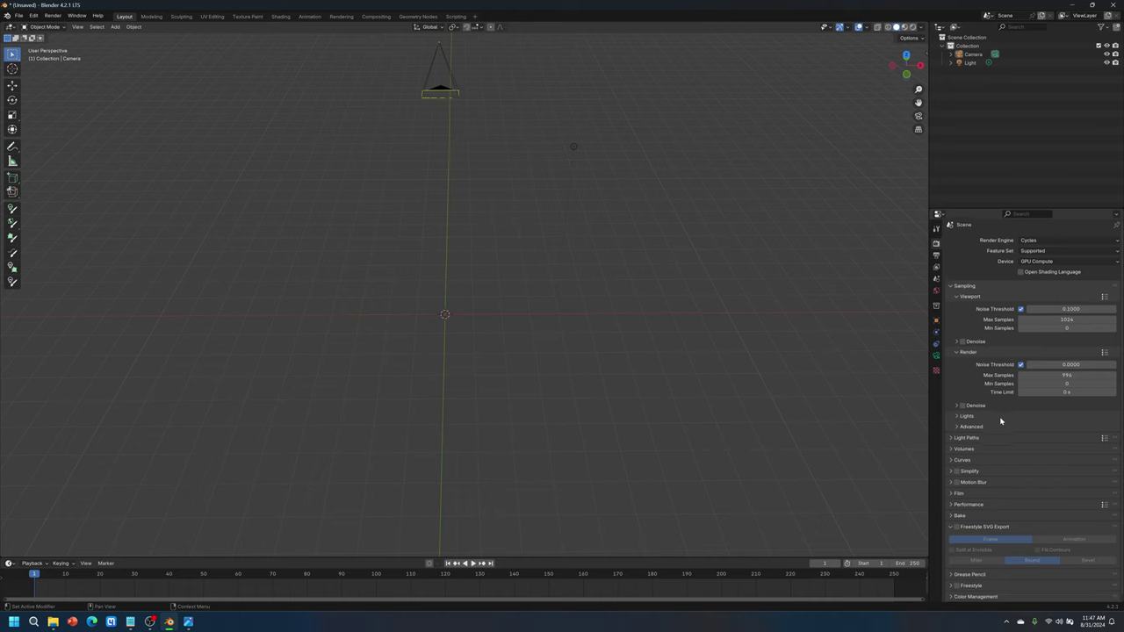
pyautogui.click(958, 494)
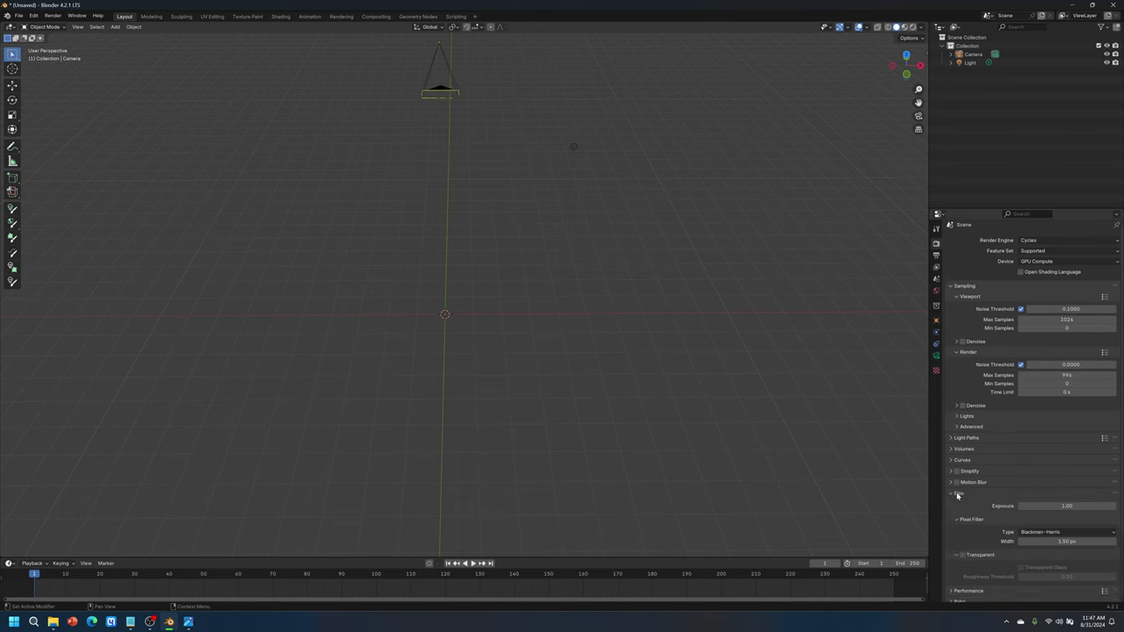
pyautogui.scroll(-3, 968, 491)
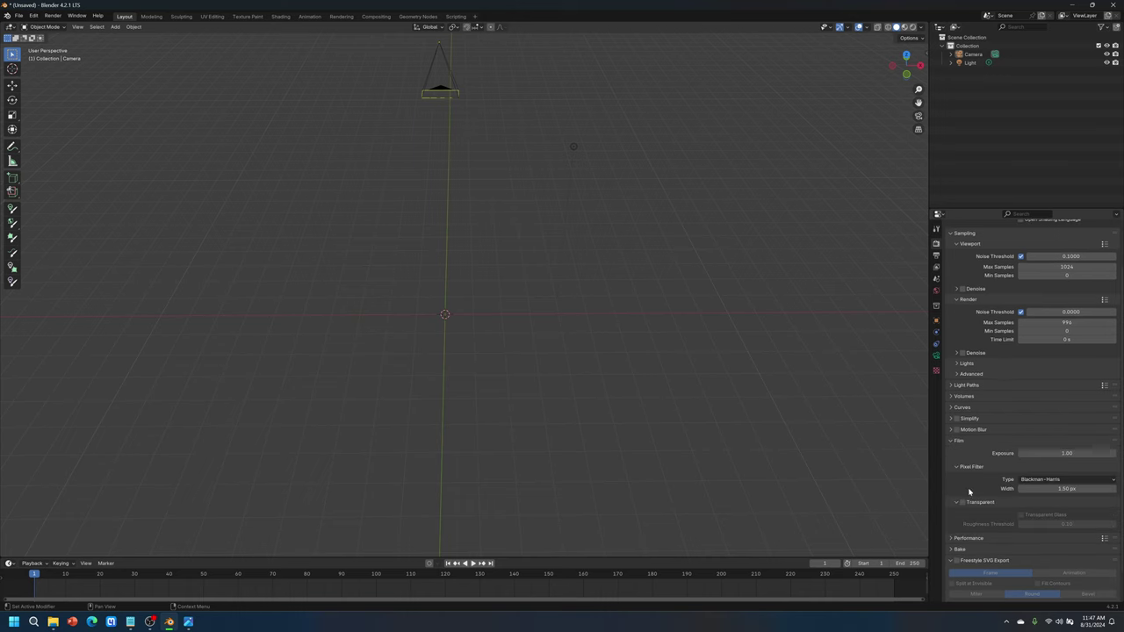
pyautogui.click(1071, 490)
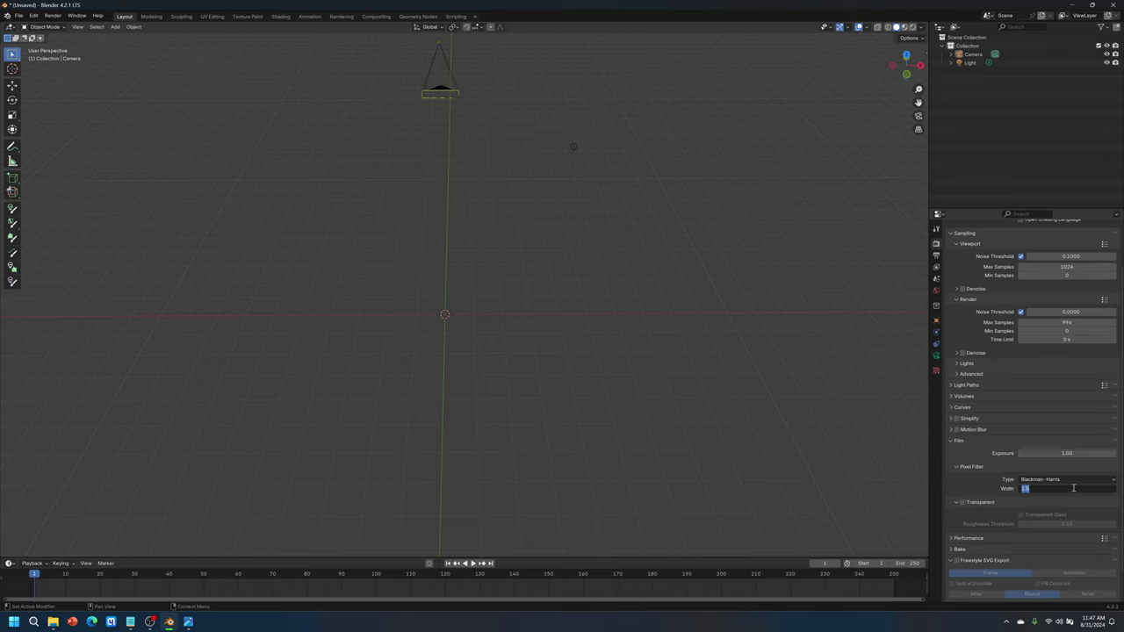
pyautogui.press('BackSpace')
pyautogui.press('Return')
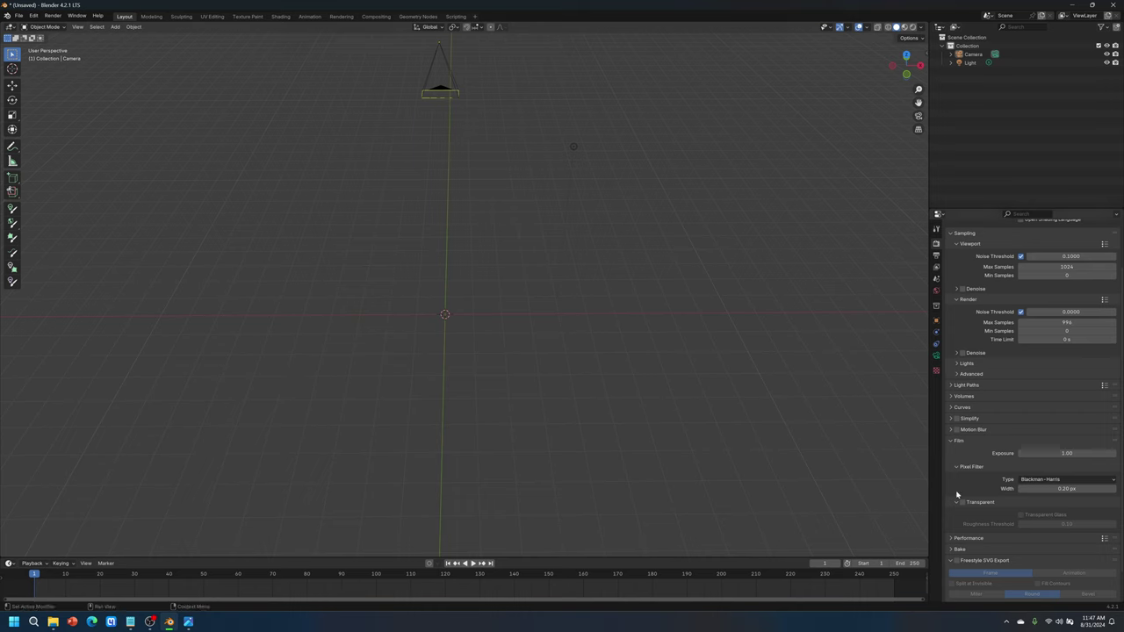
# Expand the Performance panel, then collapse both Performance and Film.
pyautogui.scroll(-1, 971, 485)
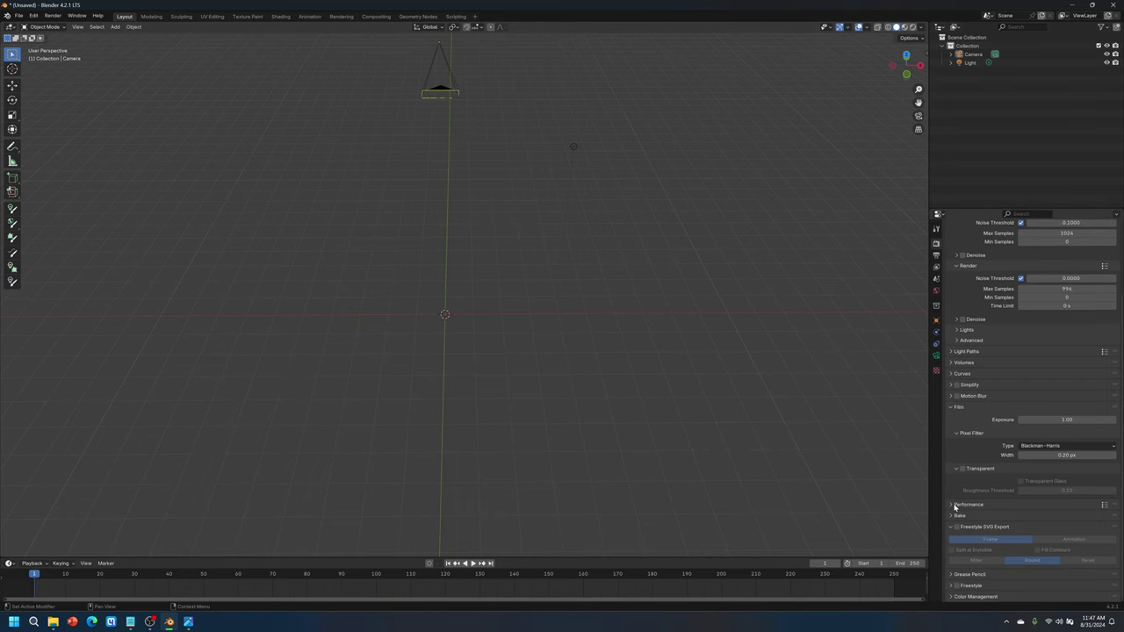
pyautogui.click(958, 506)
pyautogui.scroll(-2, 960, 511)
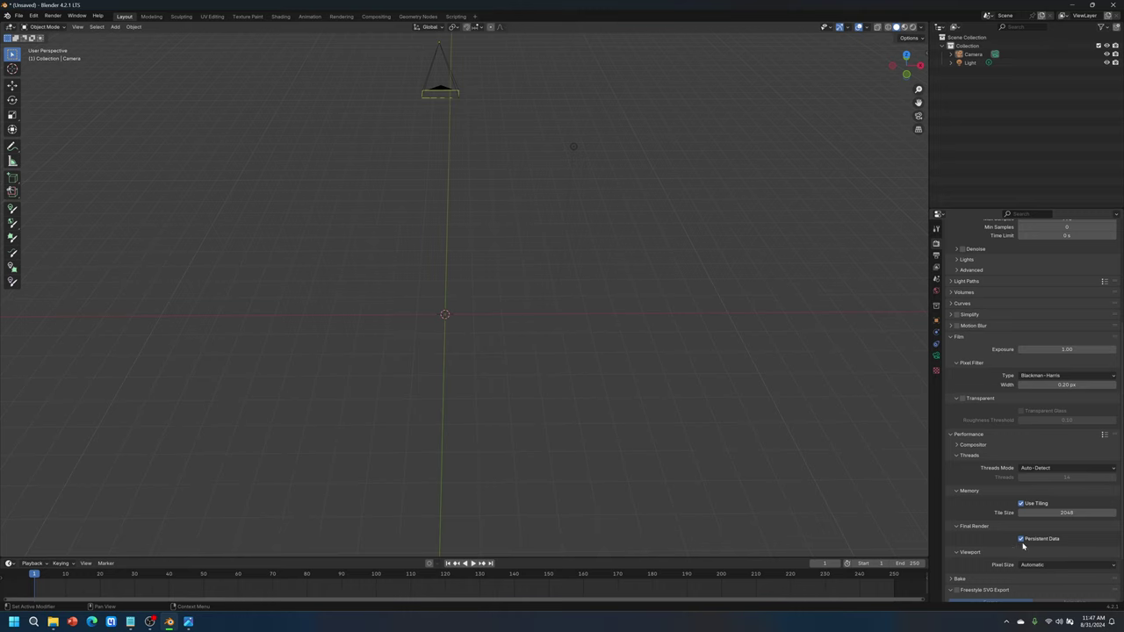
pyautogui.click(966, 433)
pyautogui.click(954, 493)
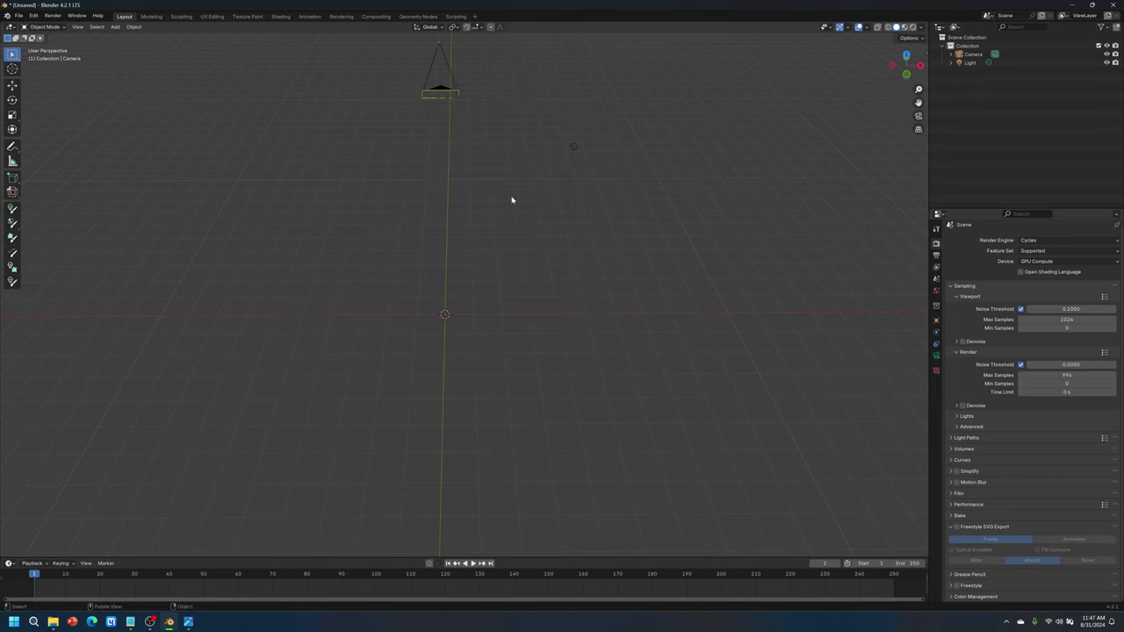
# Set output Resolution X to 7680 px and begin entering Resolution Y.
pyautogui.click(936, 255)
pyautogui.click(1072, 254)
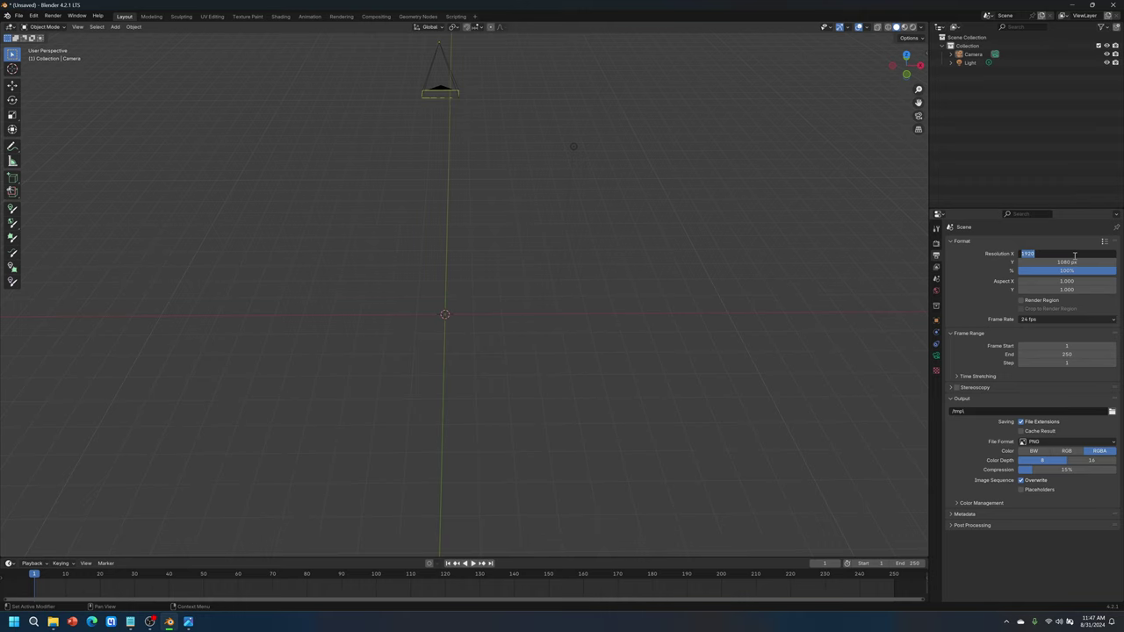
pyautogui.write('7680')
pyautogui.press('Tab')
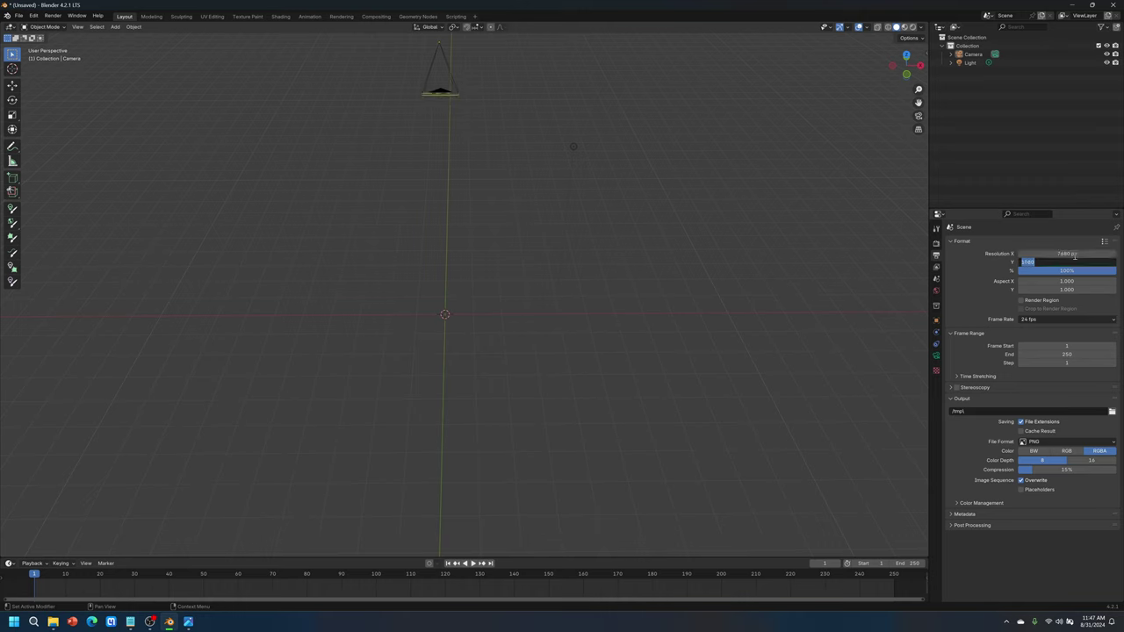
pyautogui.write('4')
pyautogui.press('BackSpace')
pyautogui.write('0')
# Check recent searches in the web browser, then return to Blender.
pyautogui.click(91, 622)
pyautogui.click(504, 248)
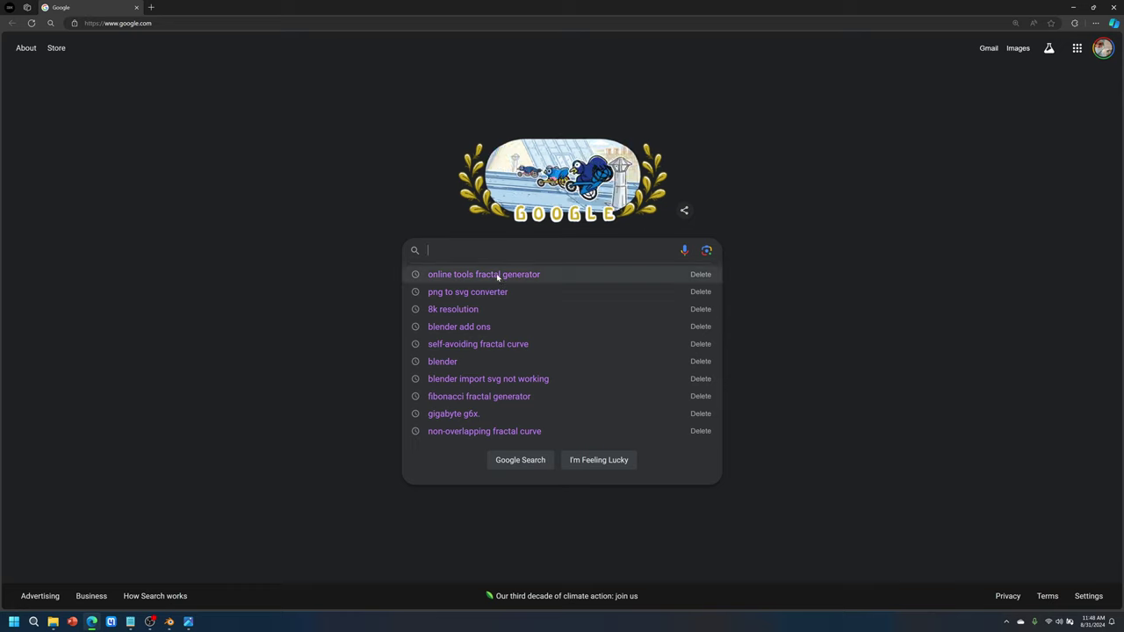
pyautogui.click(1073, 7)
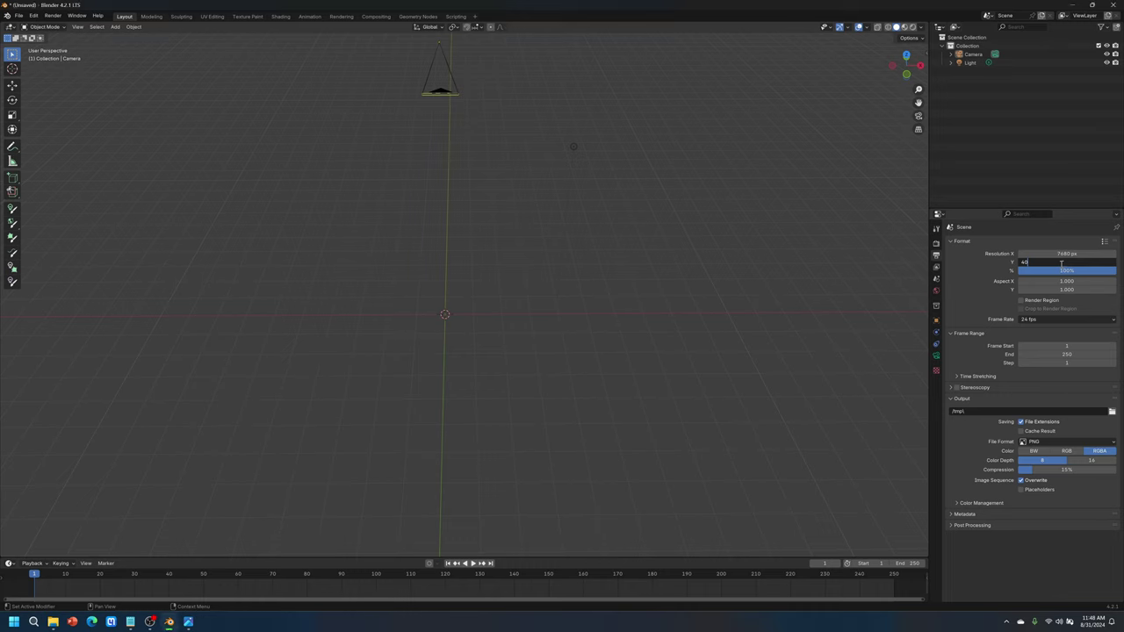
# Finish Resolution Y at 4320 px and enable Render Region.
pyautogui.write('20')
pyautogui.press('Return')
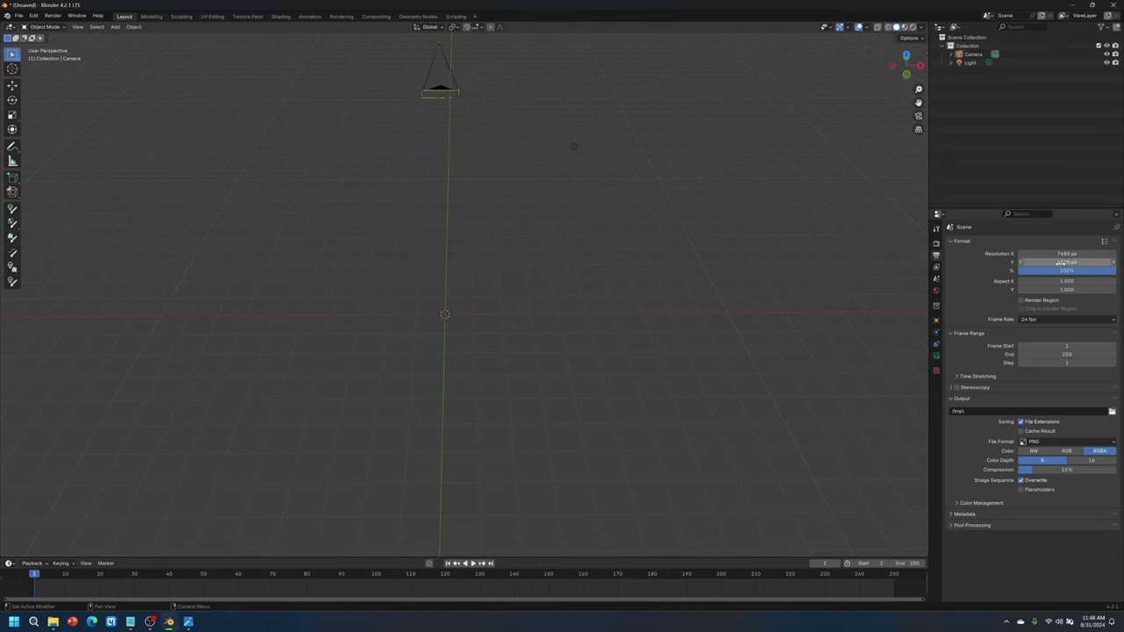
pyautogui.click(1021, 300)
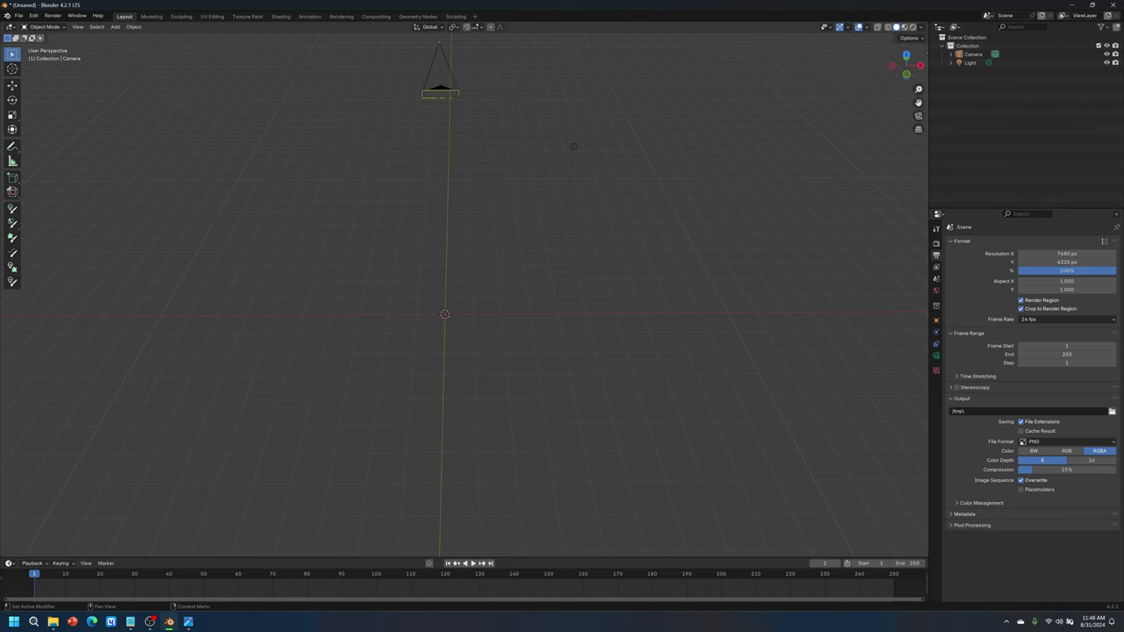
# Set the render output folder to Downloads.
pyautogui.click(1112, 411)
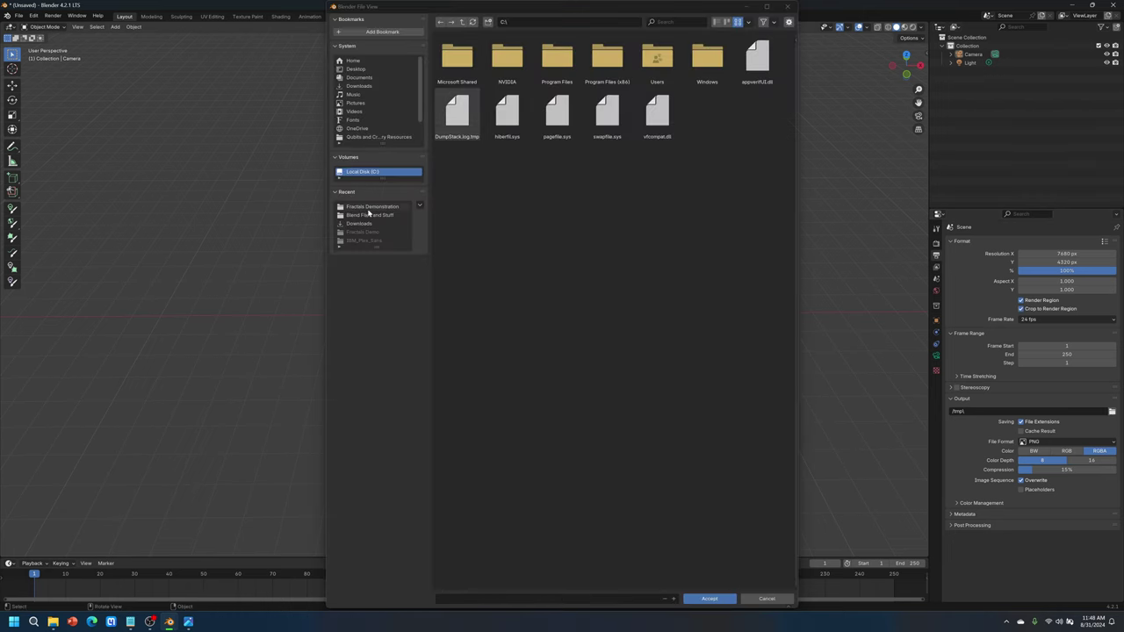
pyautogui.click(365, 223)
pyautogui.click(710, 597)
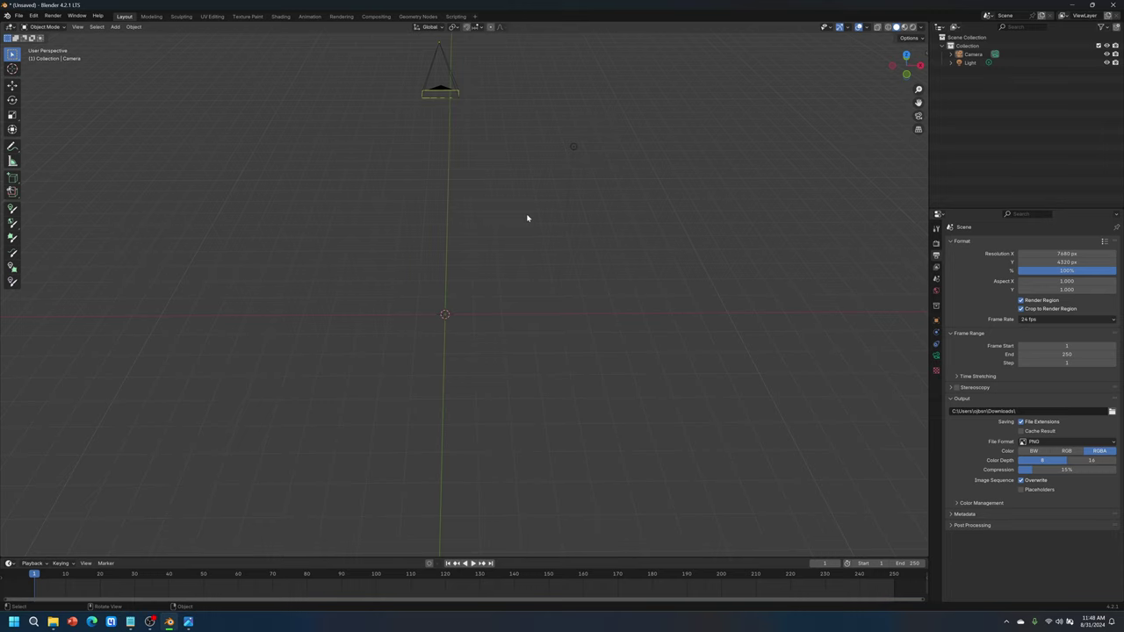
pyautogui.moveTo(526, 218); pyautogui.dragTo(361, 211, button='middle')
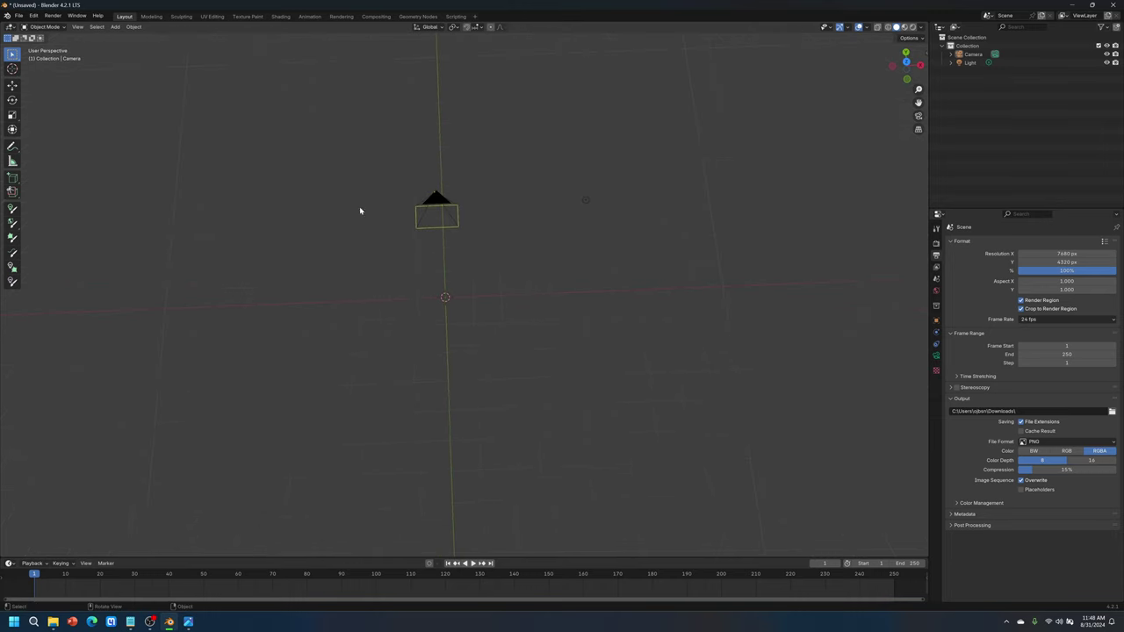
# Import Downloads/Fractals Demonstration/1.svg through the Scalable Vector Graphics importer.
pyautogui.click(18, 16)
pyautogui.moveTo(76, 135)
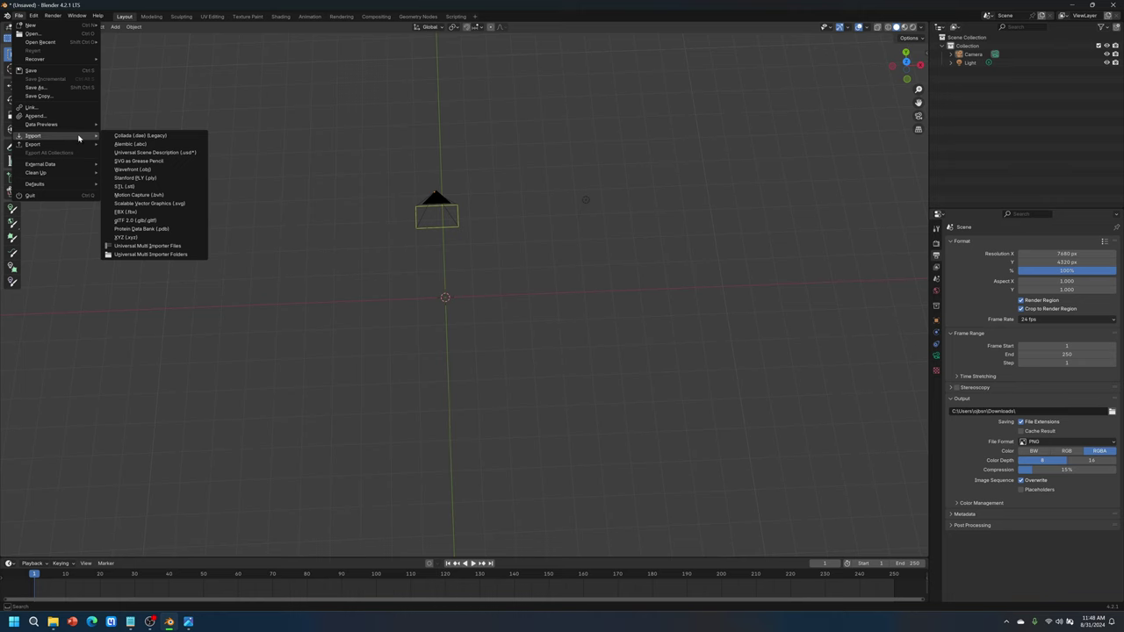
pyautogui.click(183, 203)
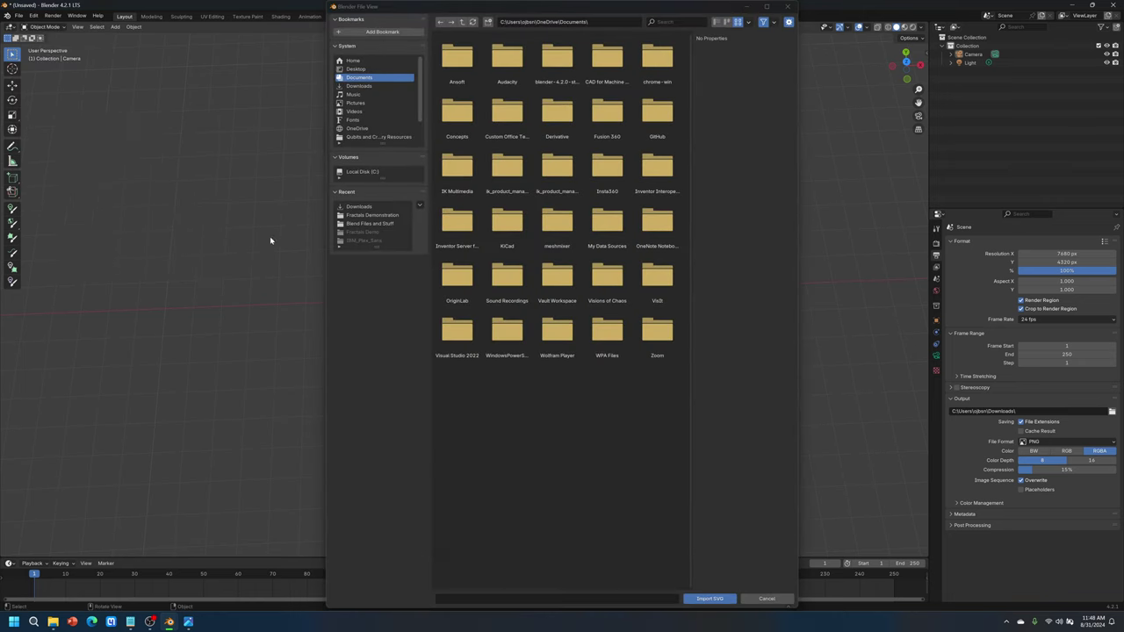
pyautogui.click(358, 86)
pyautogui.doubleClick(452, 60)
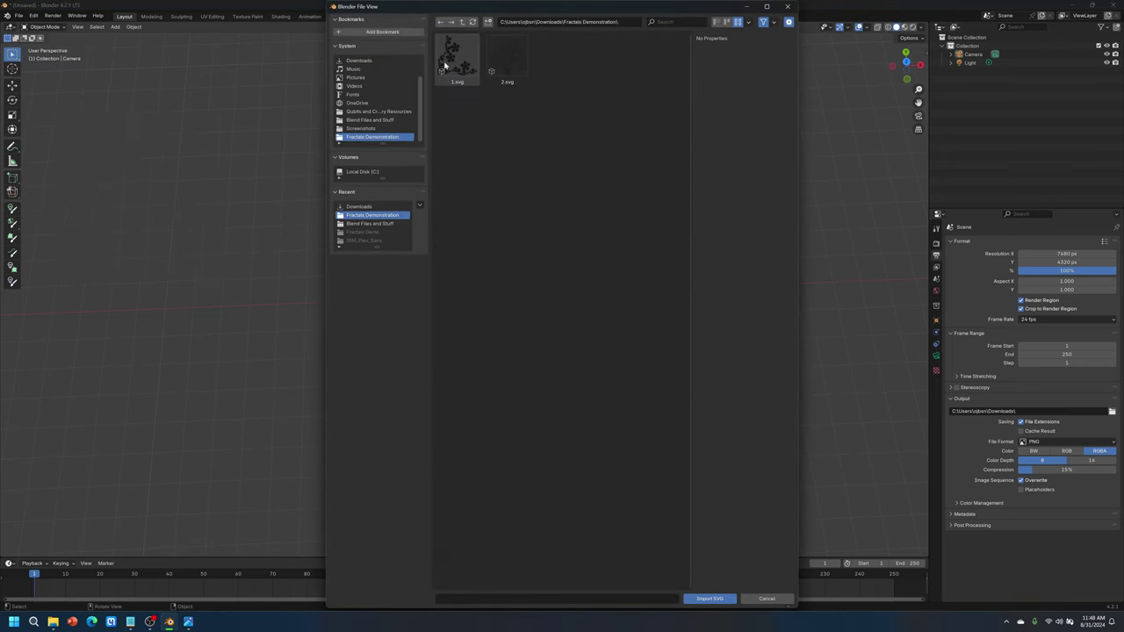
pyautogui.click(446, 66)
pyautogui.click(711, 598)
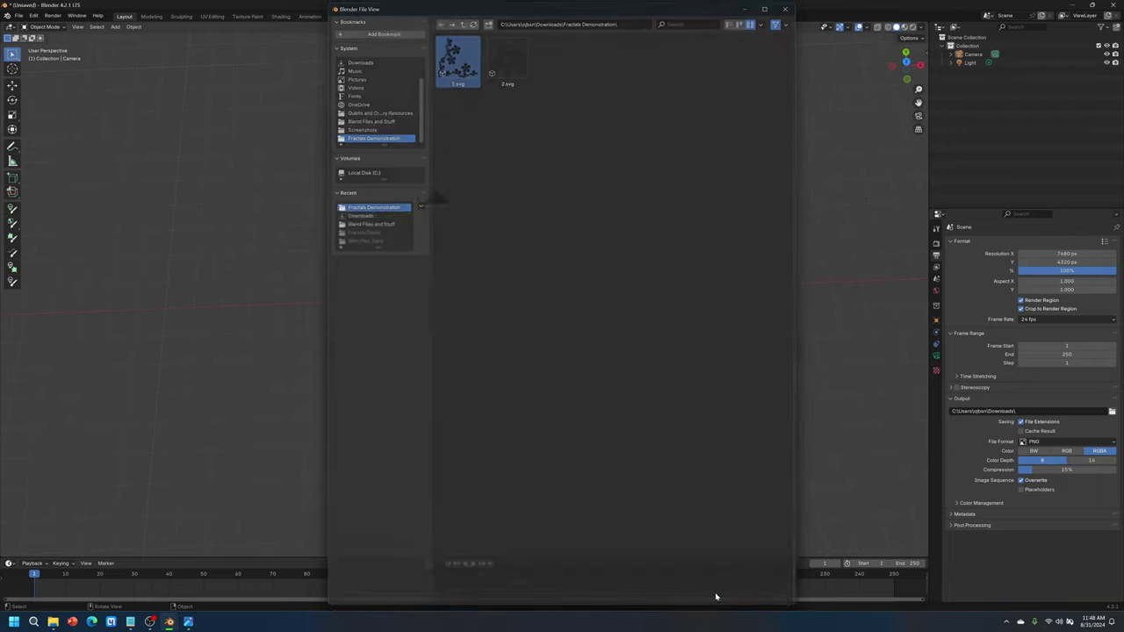
pyautogui.scroll(8, 530, 349)
pyautogui.moveTo(517, 287); pyautogui.dragTo(486, 266, button='middle')
pyautogui.scroll(6, 533, 273)
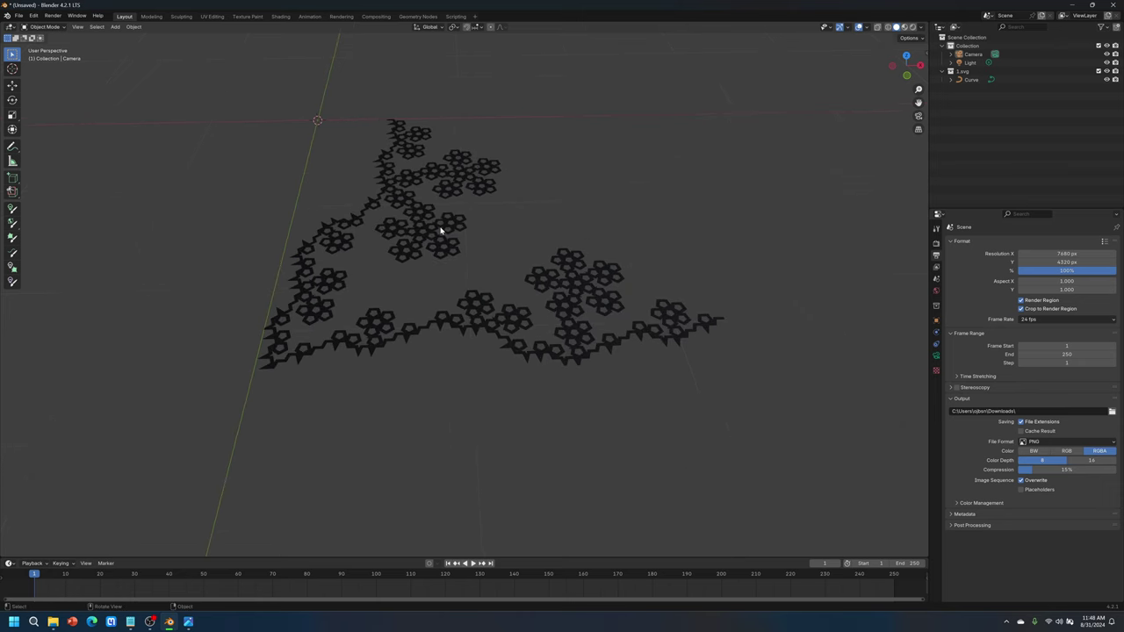
# Change viewport shading, box-select the 1.svg curve and convert it to a mesh.
pyautogui.scroll(2, 521, 347)
pyautogui.click(475, 303)
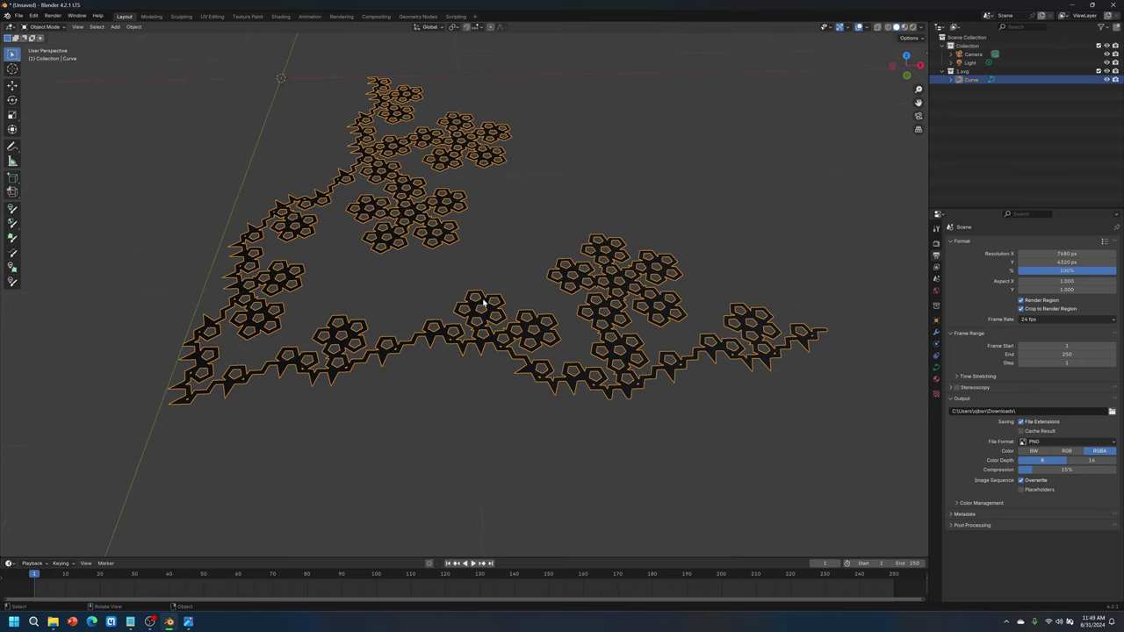
pyautogui.click(887, 29)
pyautogui.scroll(-3, 707, 238)
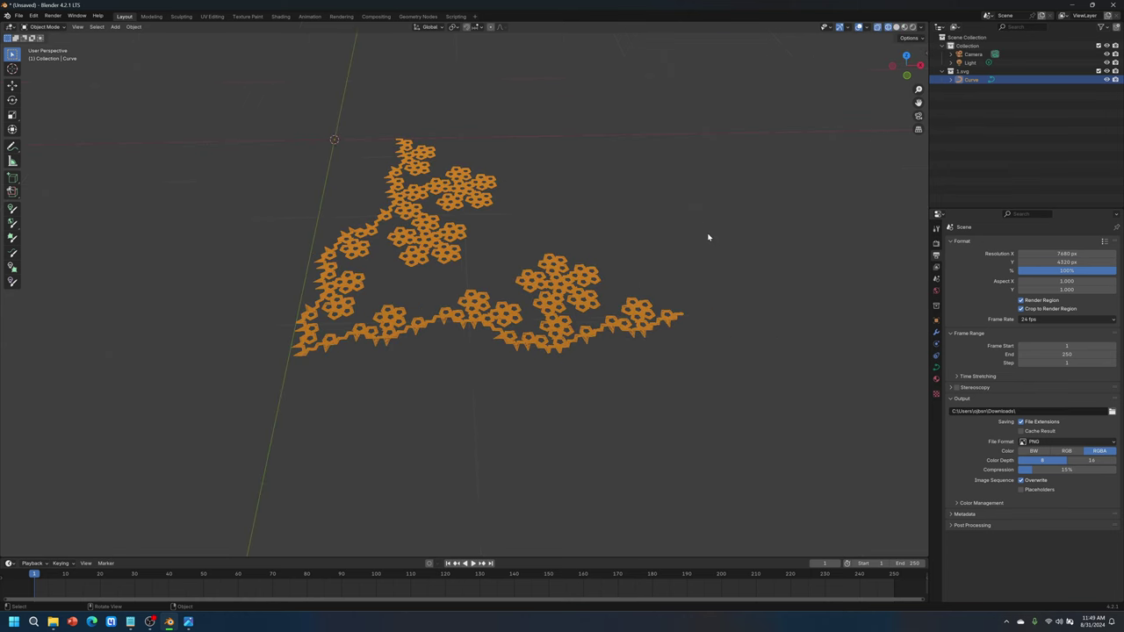
pyautogui.moveTo(223, 105); pyautogui.dragTo(711, 393)
pyautogui.moveTo(247, 125); pyautogui.dragTo(731, 447)
pyautogui.click(134, 27)
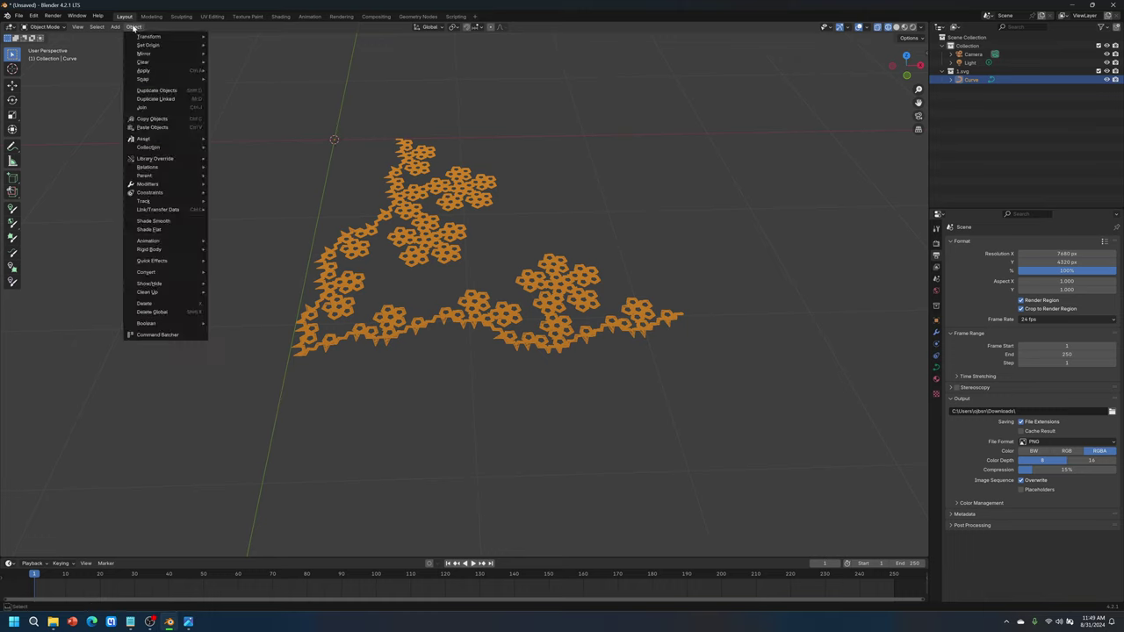
pyautogui.moveTo(170, 273)
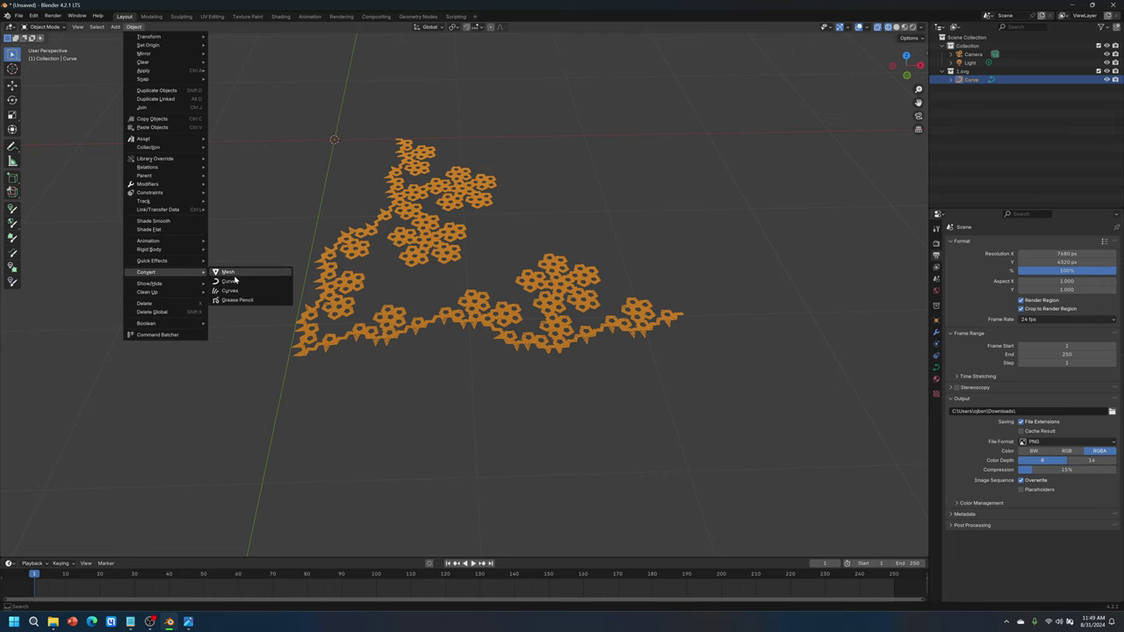
pyautogui.click(255, 272)
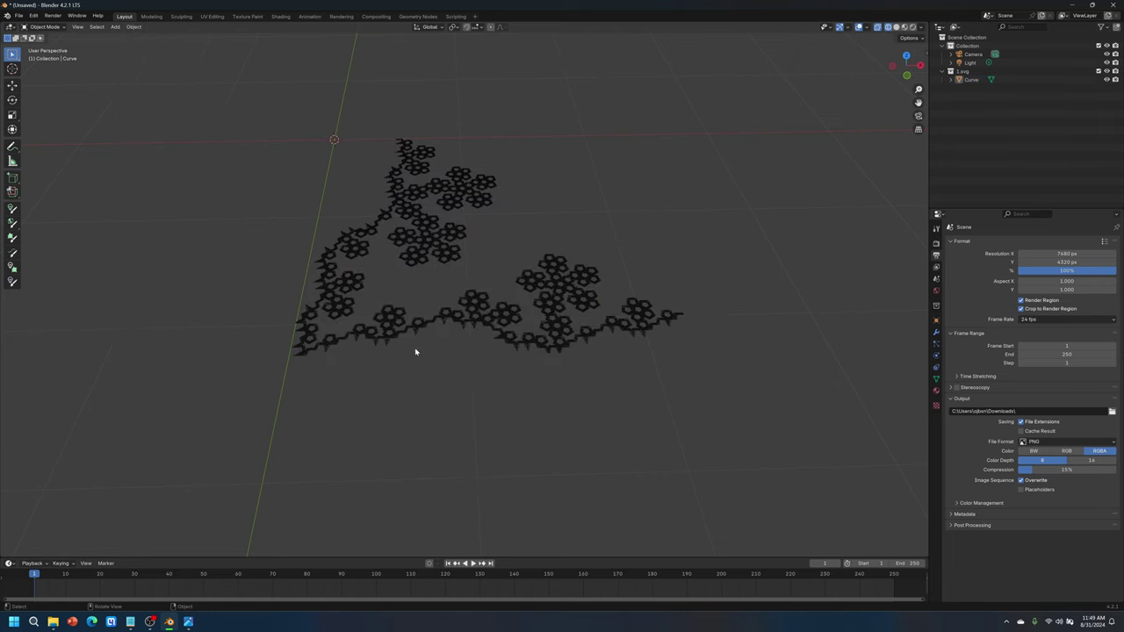
pyautogui.scroll(6, 497, 321)
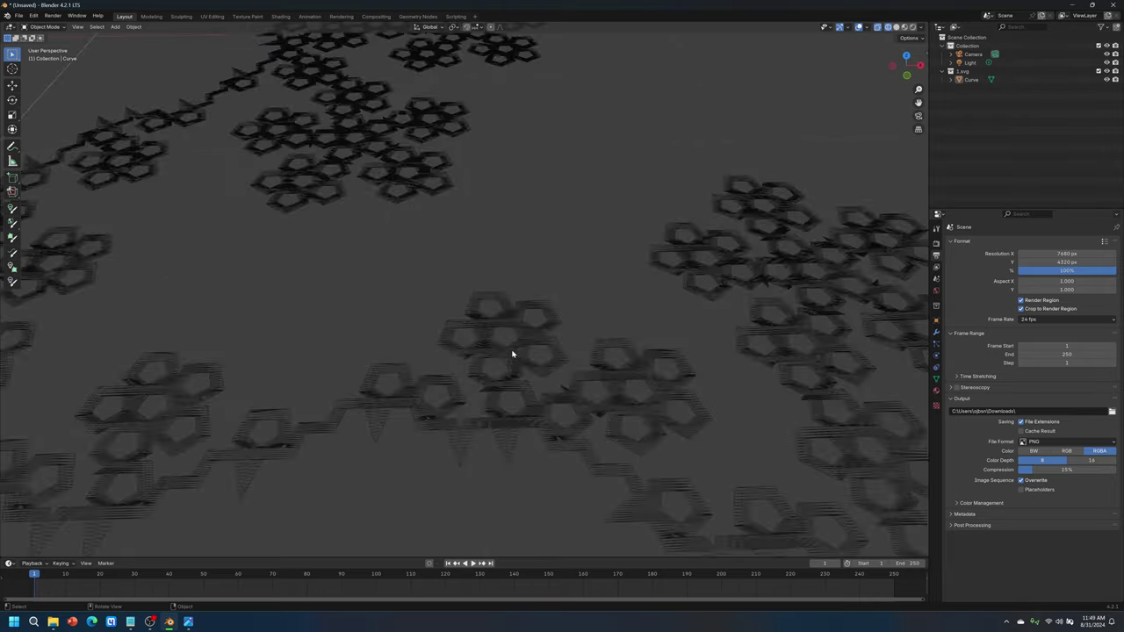
pyautogui.scroll(2, 512, 354)
# Set the fractal's origin to its center of mass (surface) and drag it left along X.
pyautogui.scroll(-8, 574, 368)
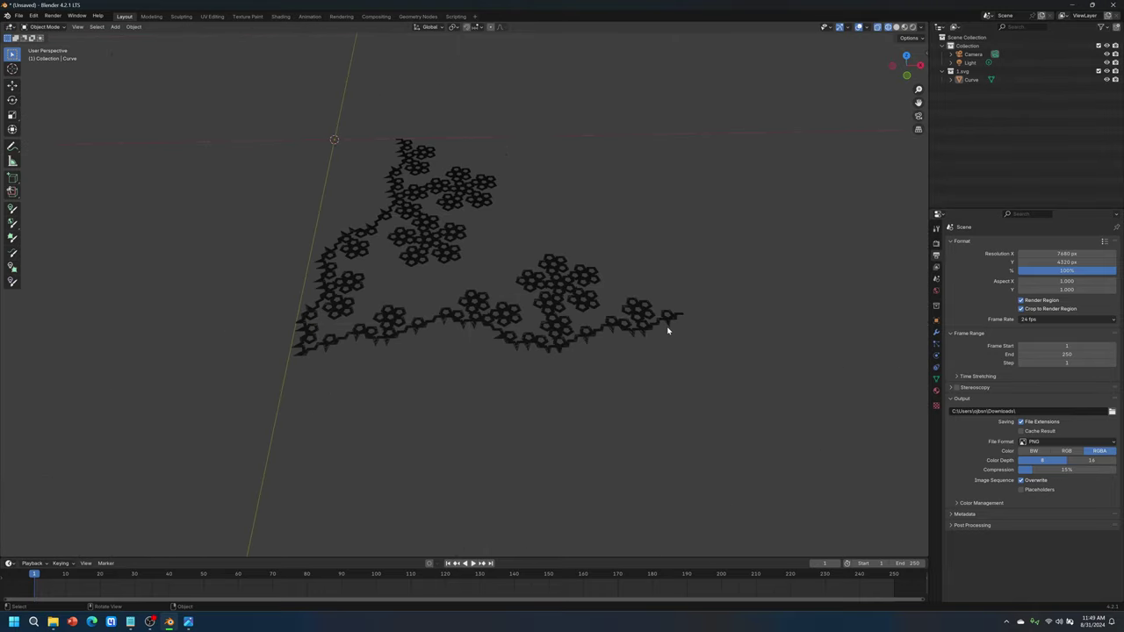
pyautogui.moveTo(676, 371); pyautogui.dragTo(527, 266, button='middle')
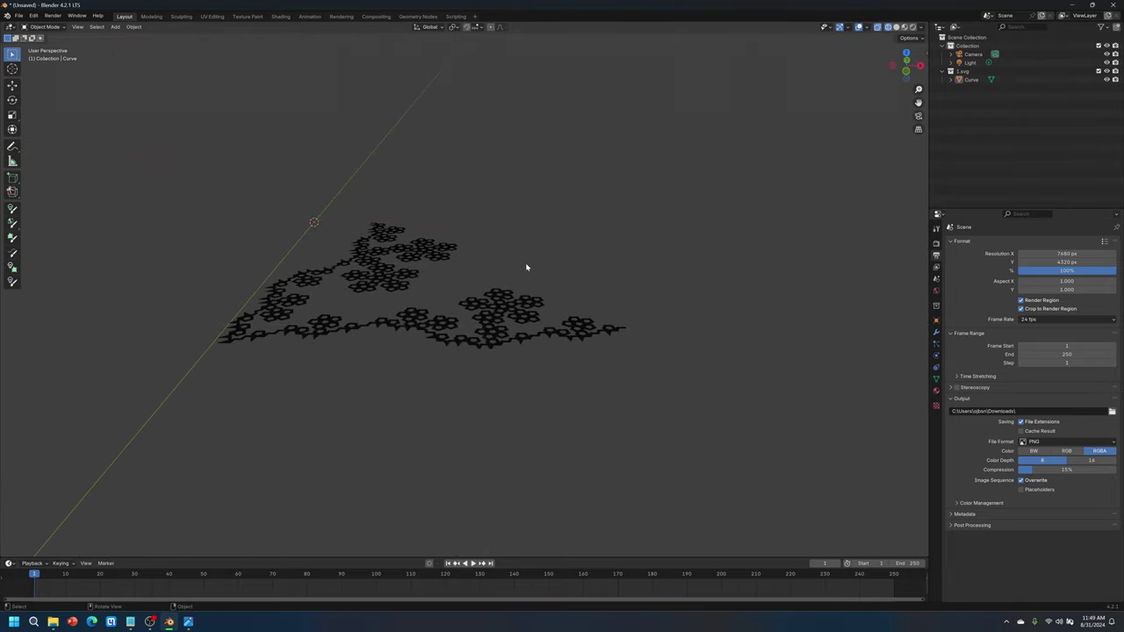
pyautogui.scroll(-3, 412, 301)
pyautogui.click(408, 291)
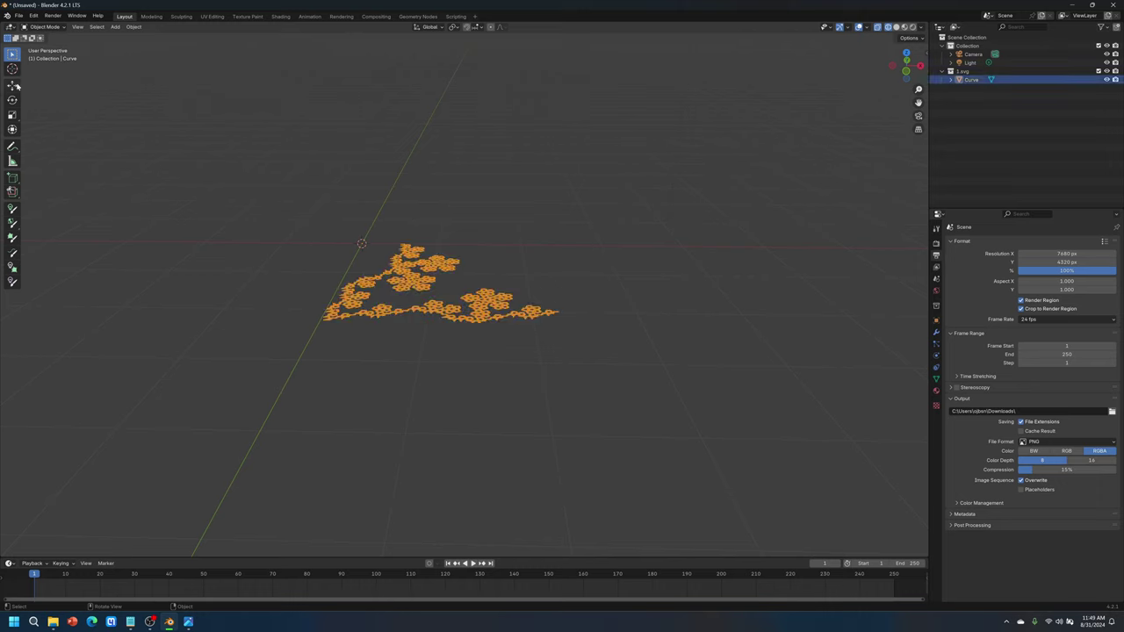
pyautogui.click(14, 86)
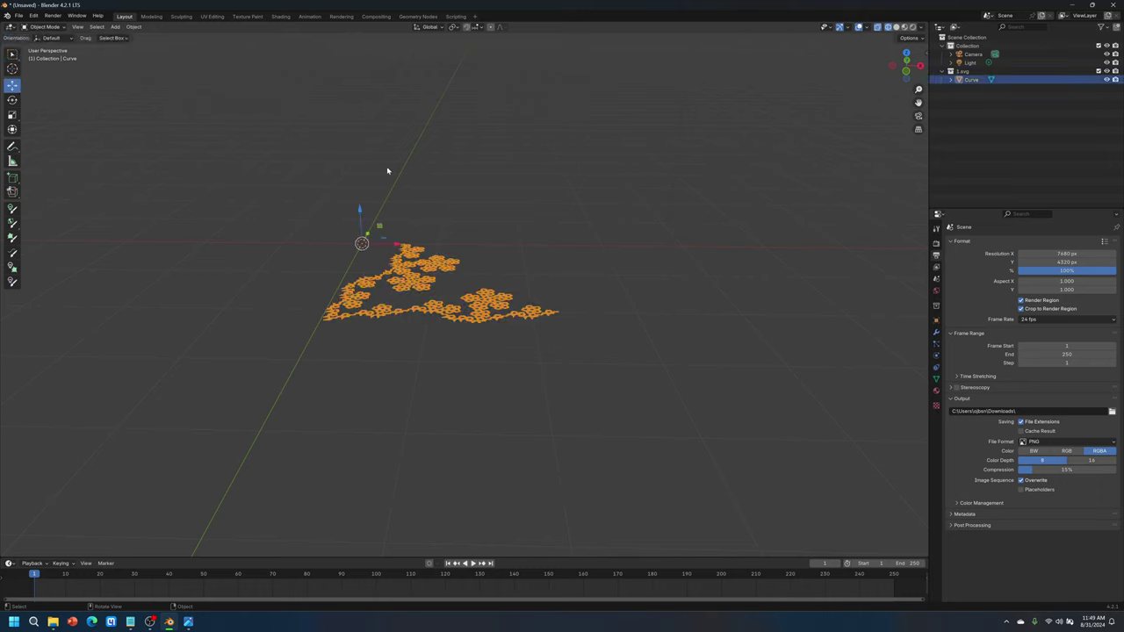
pyautogui.click(134, 26)
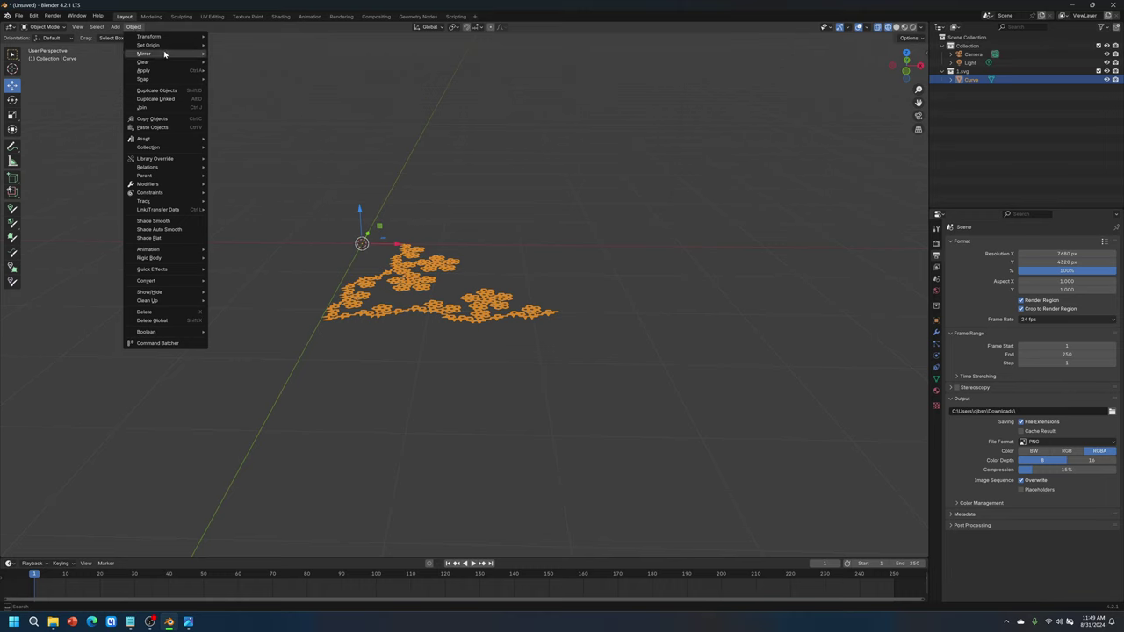
pyautogui.moveTo(162, 45)
pyautogui.click(295, 77)
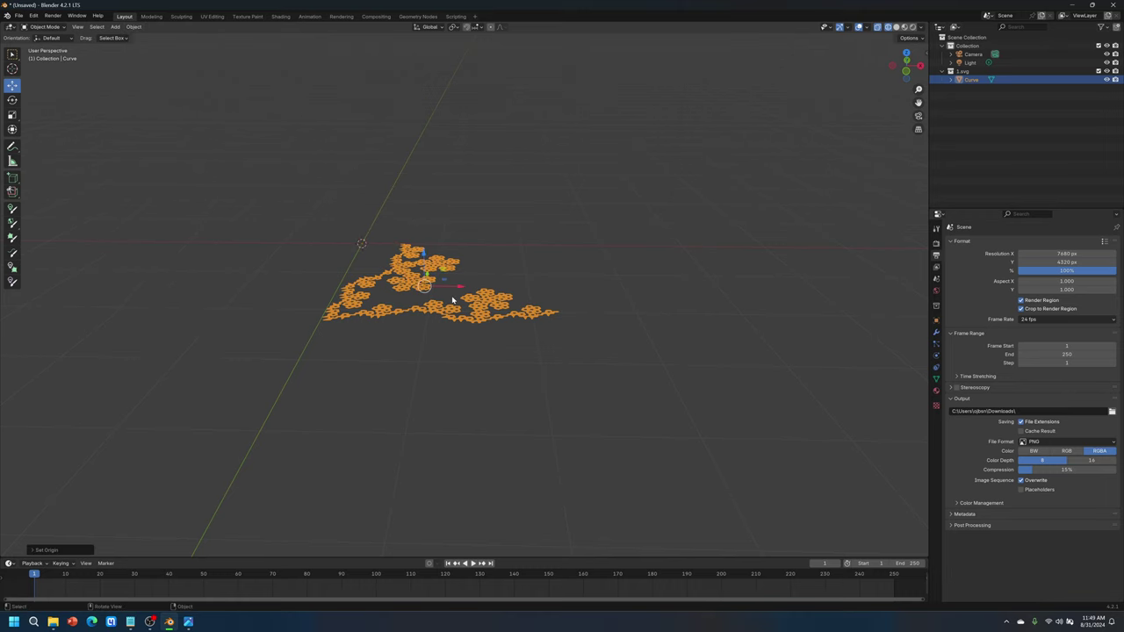
pyautogui.moveTo(466, 289); pyautogui.dragTo(204, 285)
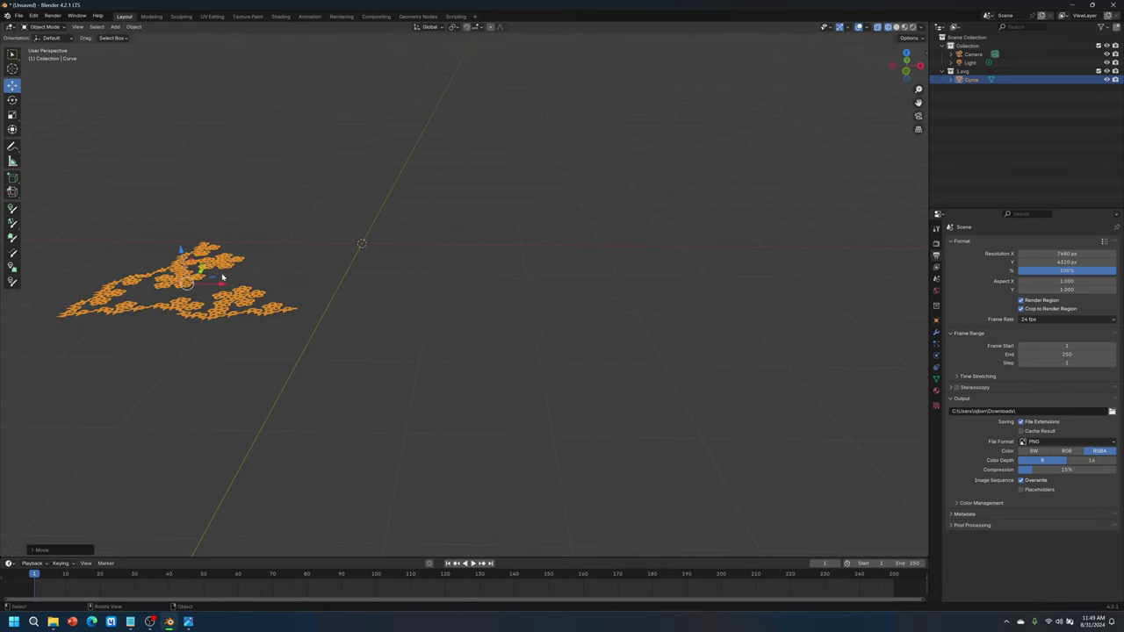
pyautogui.click(332, 244)
# Import 2.svg from the Fractals Demonstration folder.
pyautogui.click(18, 16)
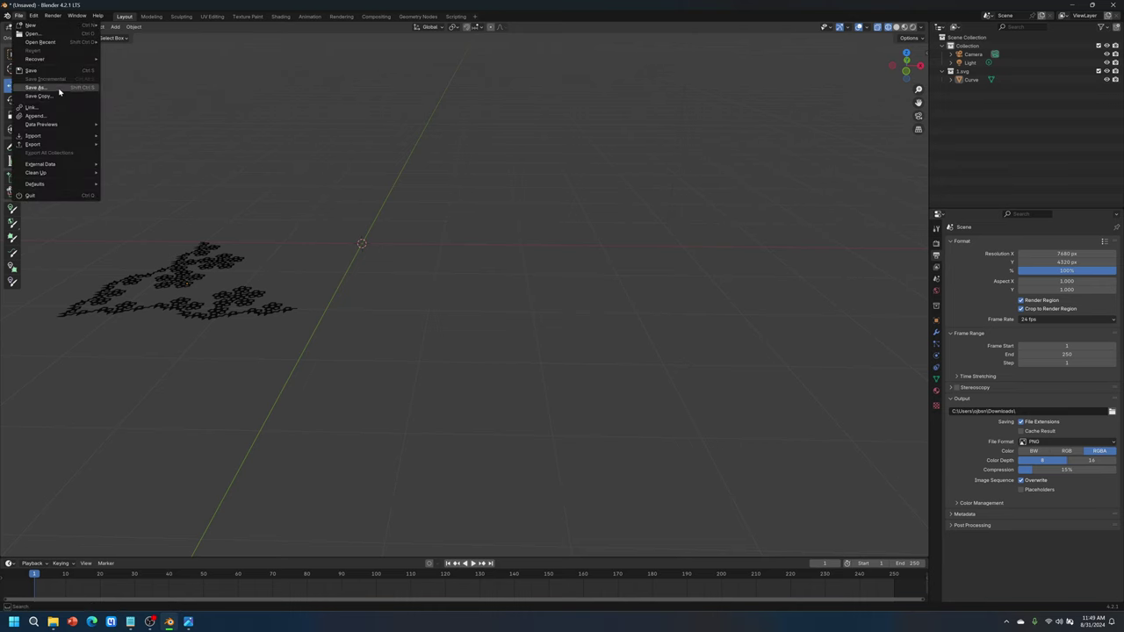
pyautogui.moveTo(65, 138)
pyautogui.click(198, 205)
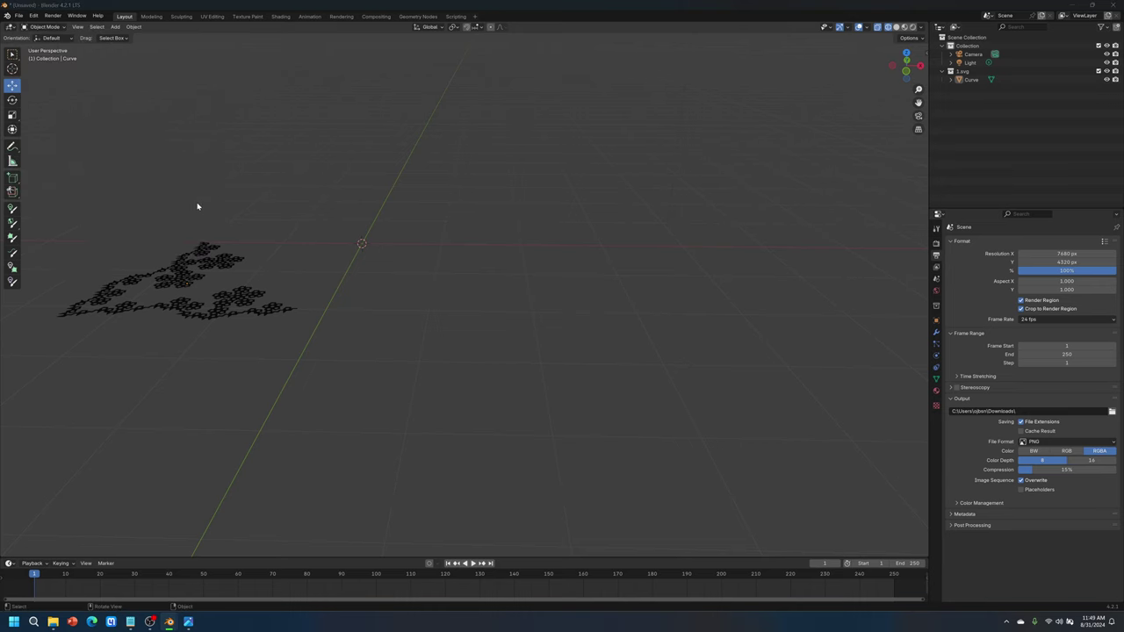
pyautogui.click(498, 66)
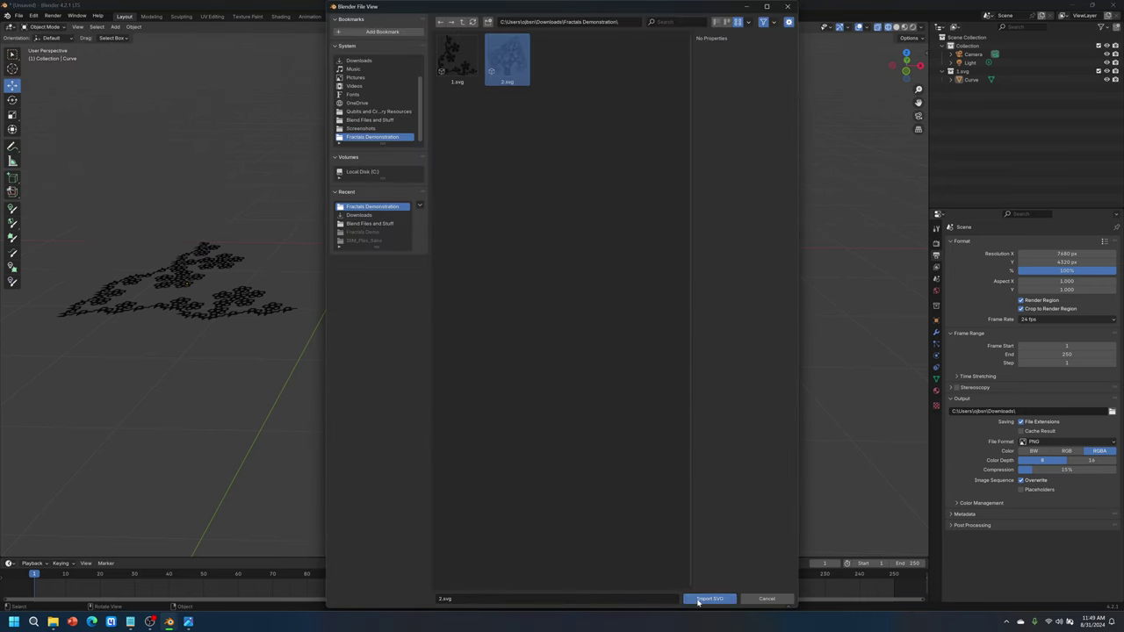
pyautogui.click(710, 598)
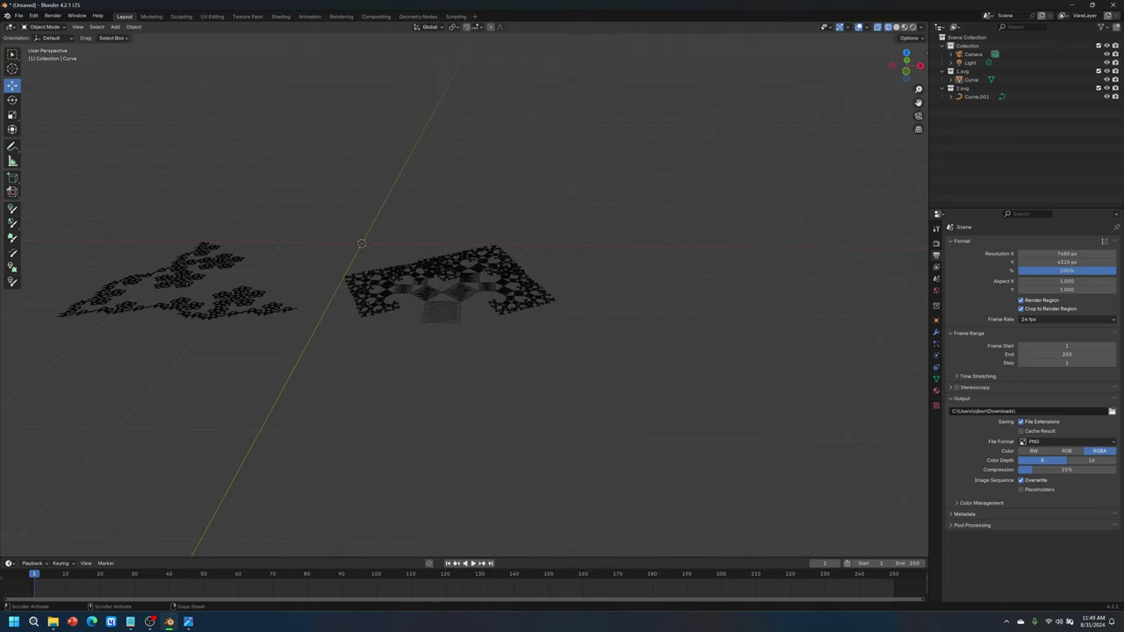
# Convert the new Curve.001 fractal into a mesh.
pyautogui.scroll(3, 188, 231)
pyautogui.click(134, 26)
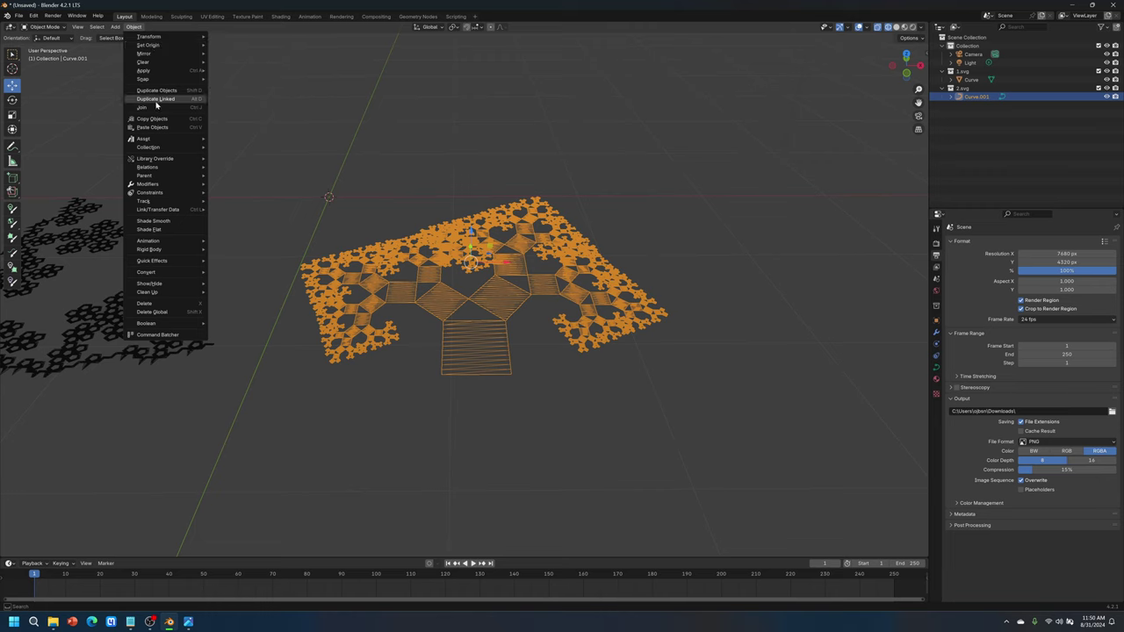
pyautogui.moveTo(176, 272)
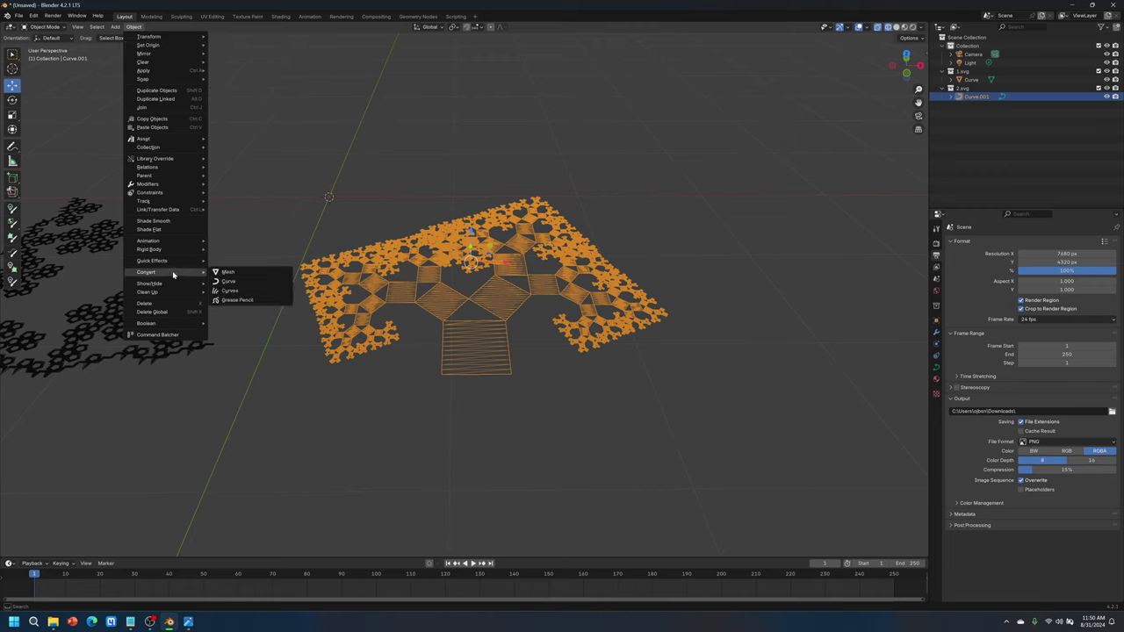
pyautogui.click(230, 273)
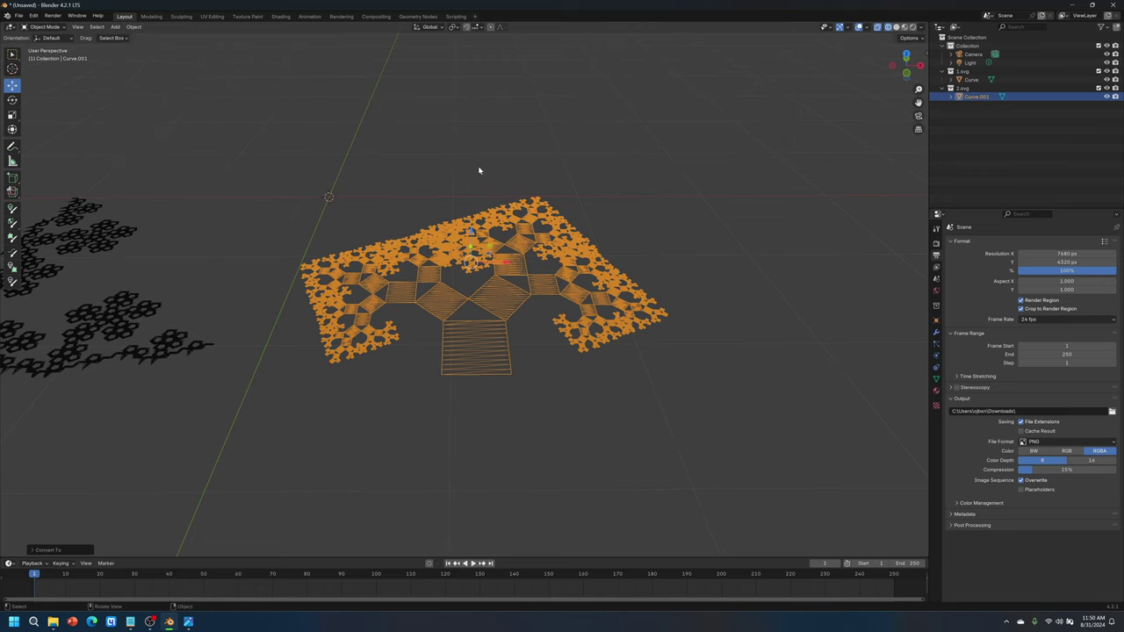
# Box-select each fractal in turn and attempt joining them with Ctrl+J.
pyautogui.keyDown('shift'); pyautogui.moveTo(783, 345); pyautogui.dragTo(876, 346, button='middle'); pyautogui.keyUp('shift')
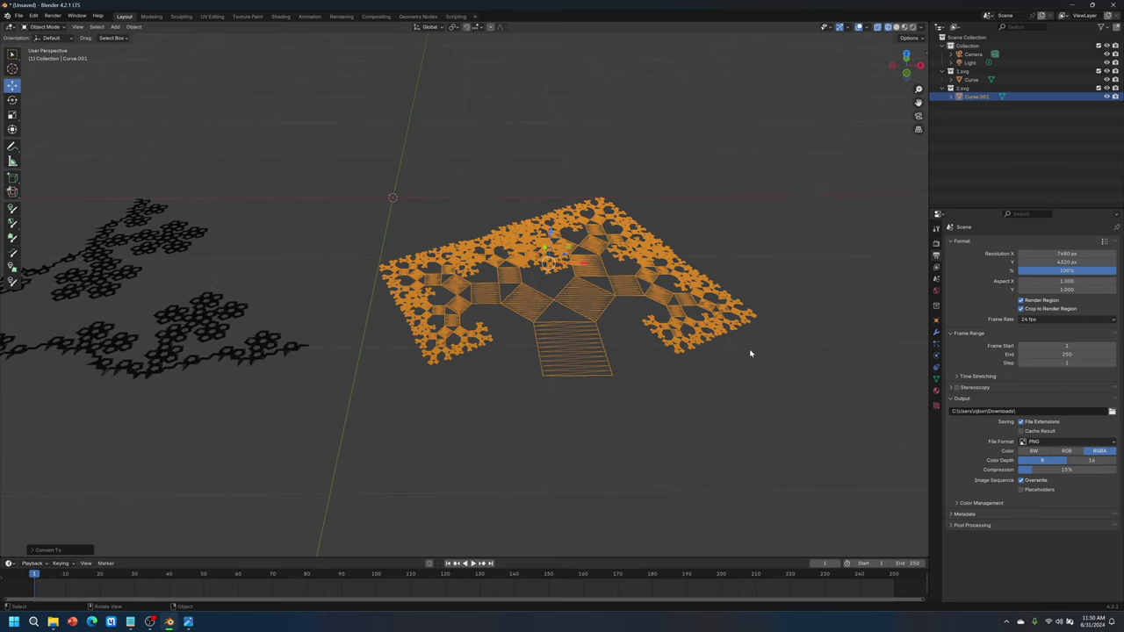
pyautogui.click(768, 392)
pyautogui.moveTo(351, 165); pyautogui.dragTo(812, 448)
pyautogui.hotkey('ctrl', 'j')
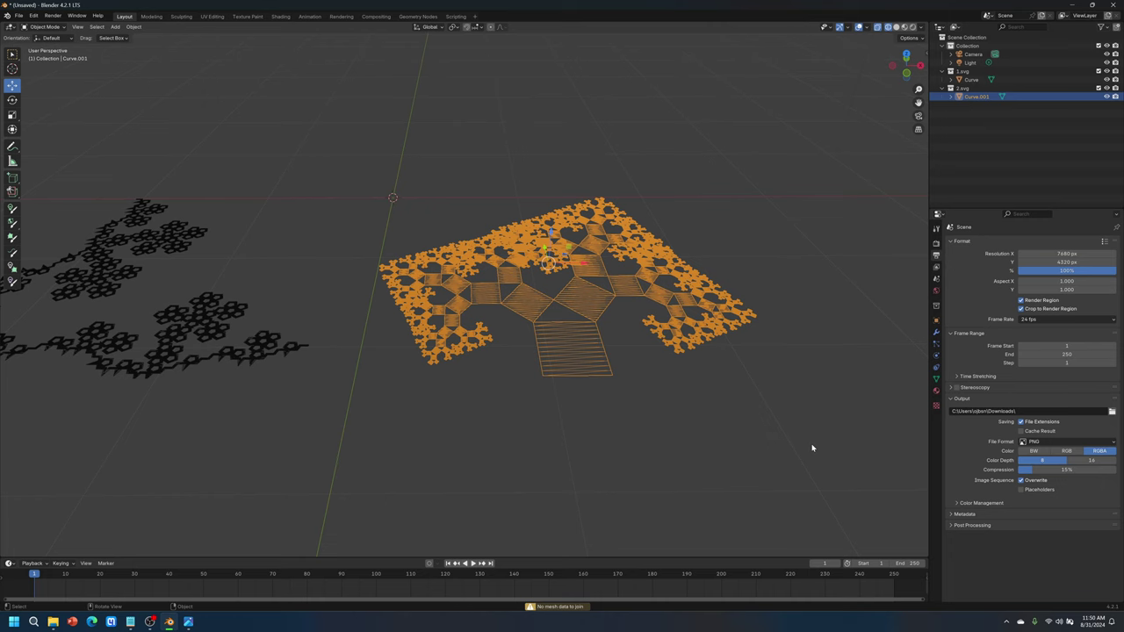
pyautogui.click(808, 451)
pyautogui.moveTo(461, 396); pyautogui.dragTo(652, 389, button='middle')
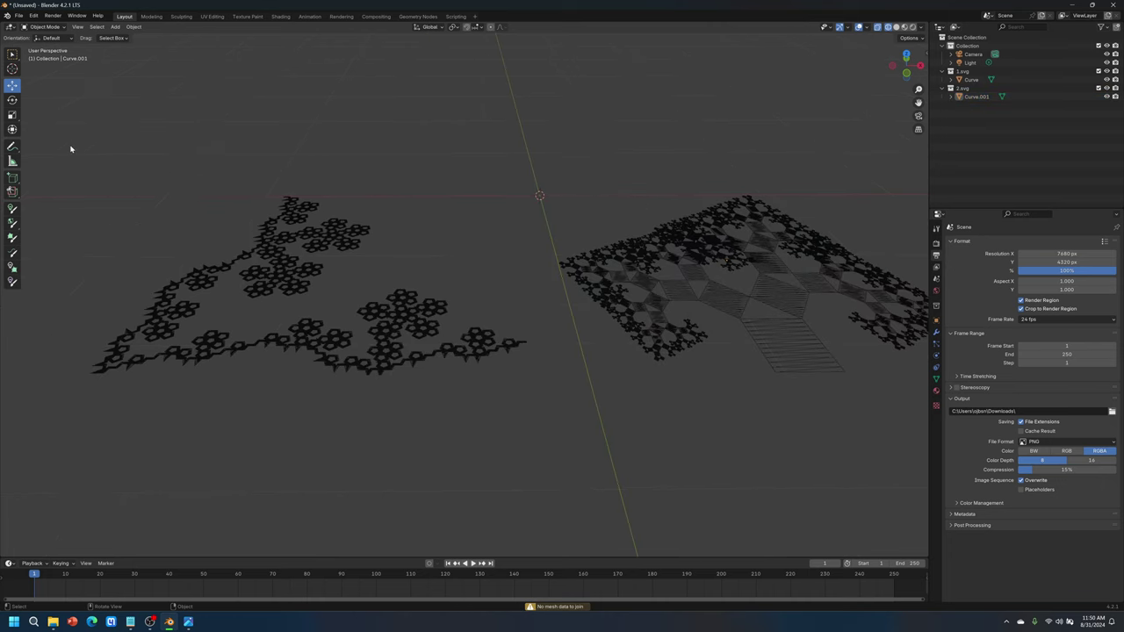
pyautogui.moveTo(70, 148); pyautogui.dragTo(534, 445)
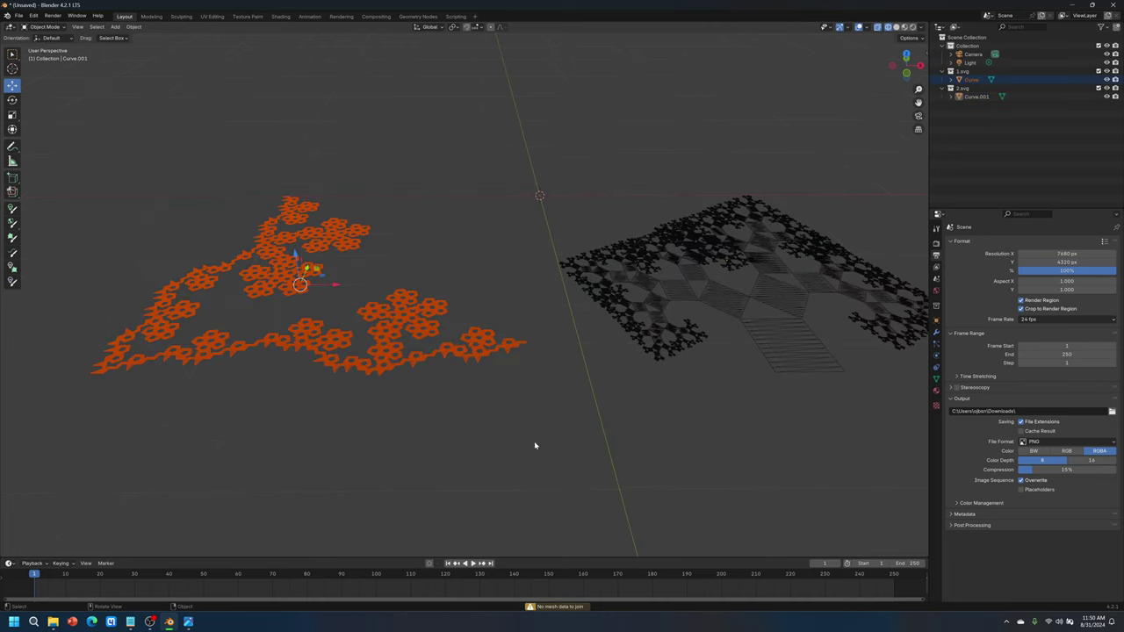
pyautogui.hotkey('ctrl', 'j')
pyautogui.click(359, 309)
# Convert the left Curve fractal to a mesh and attempt the Ctrl+J join again.
pyautogui.click(310, 268)
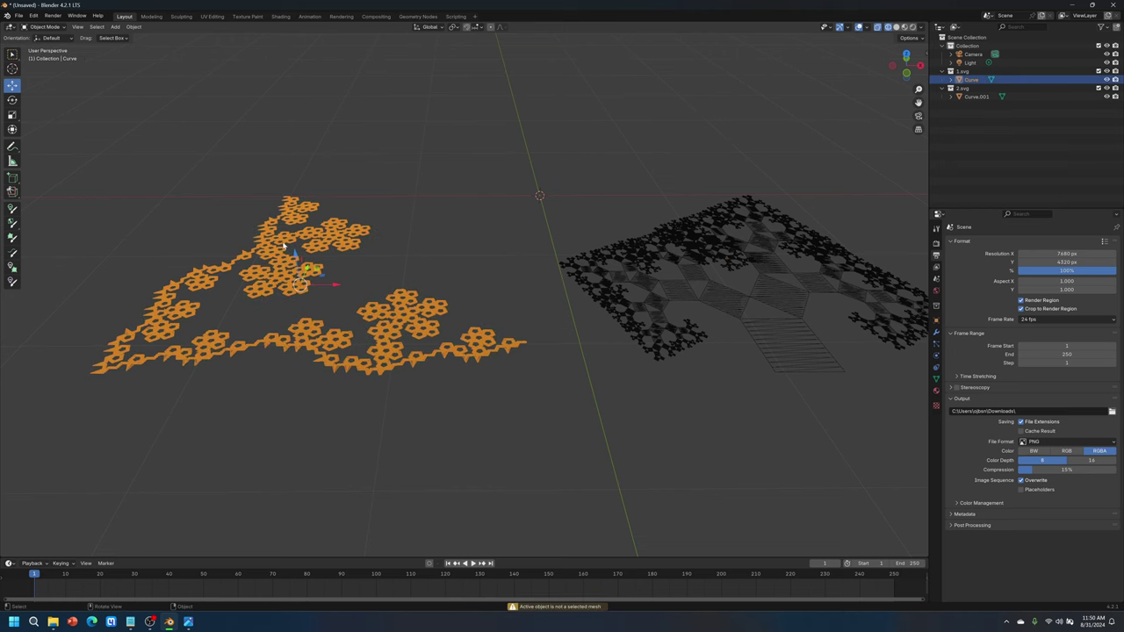
pyautogui.click(134, 26)
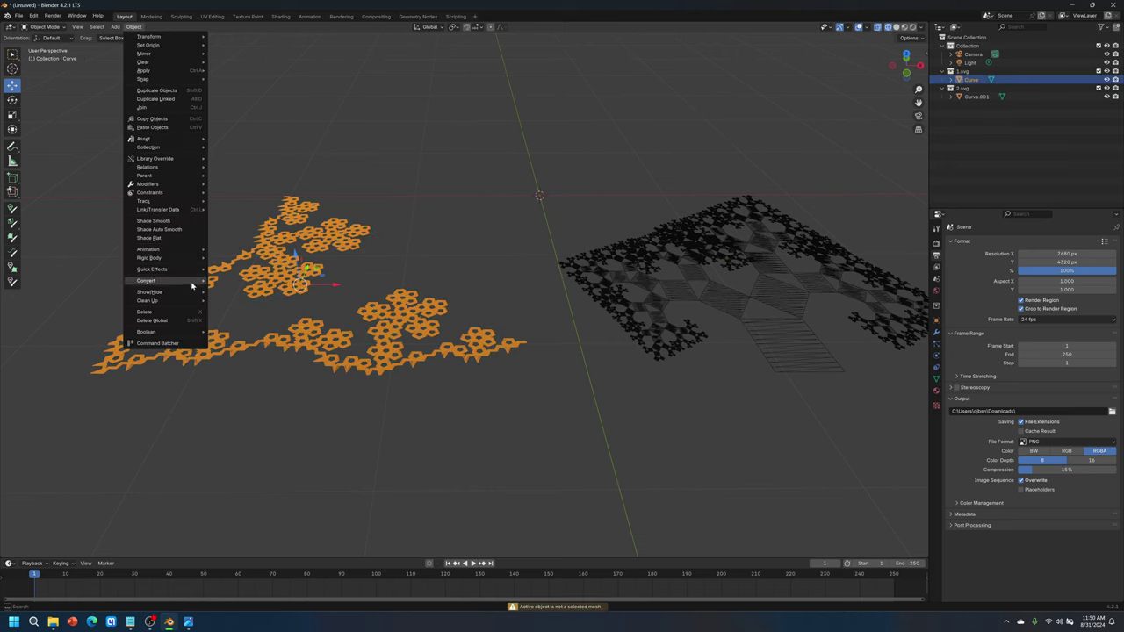
pyautogui.click(228, 280)
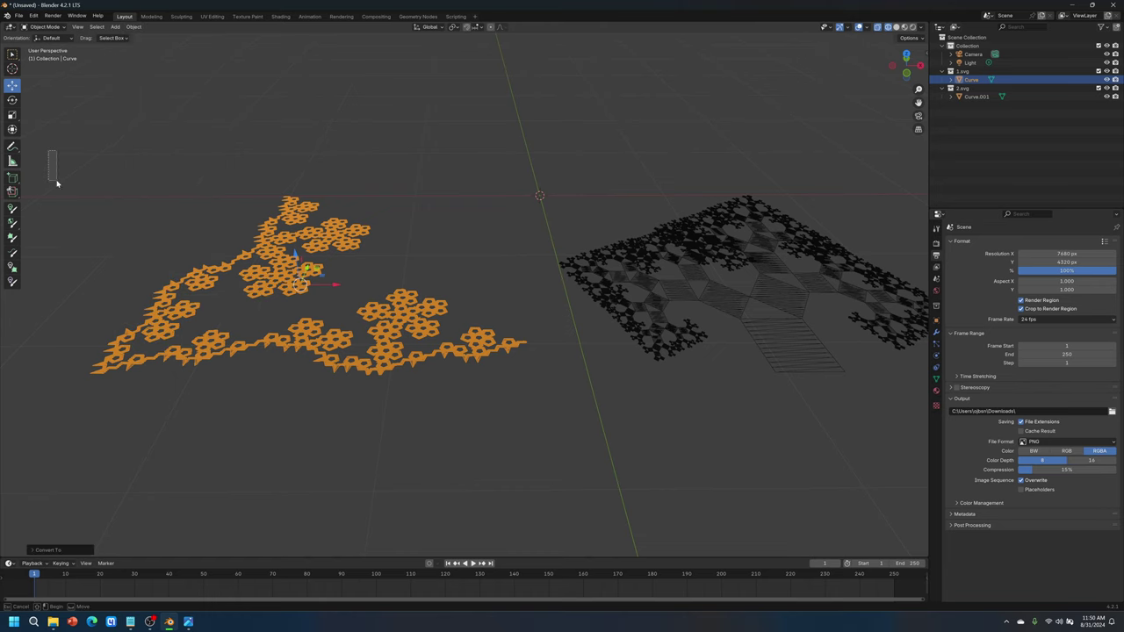
pyautogui.moveTo(48, 150); pyautogui.dragTo(533, 502)
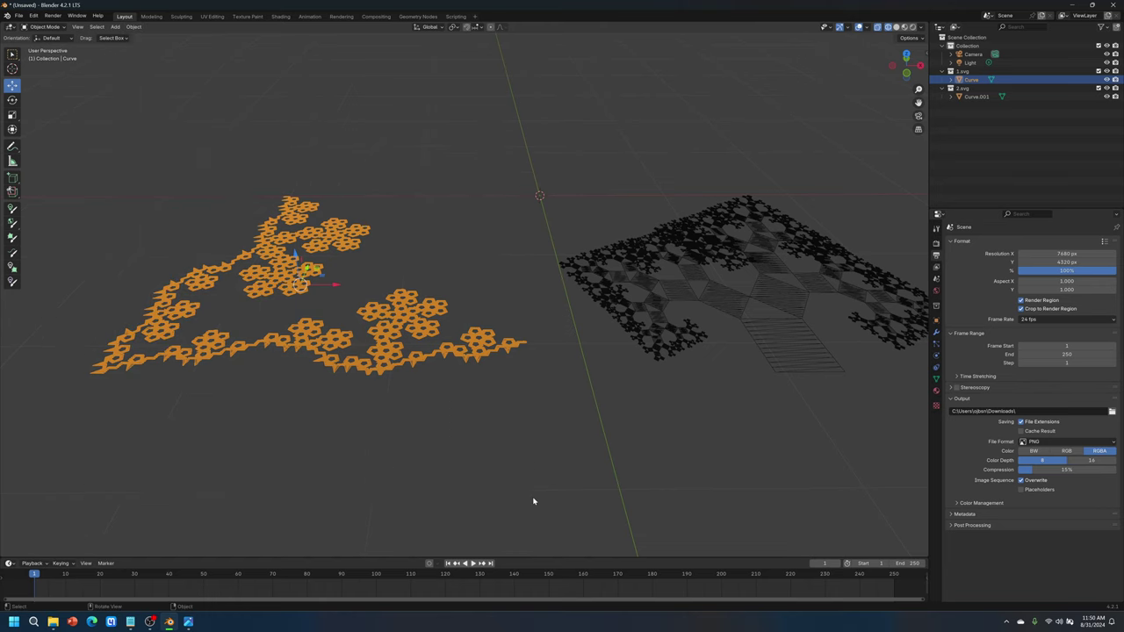
pyautogui.hotkey('ctrl', 'j')
pyautogui.click(492, 401)
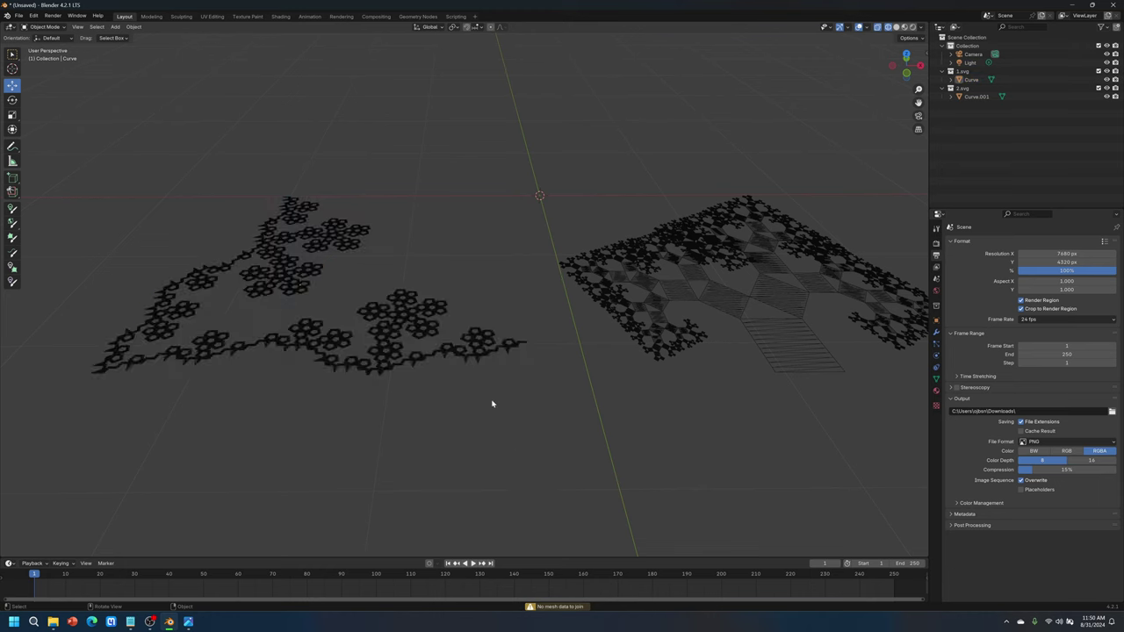
pyautogui.scroll(-2, 476, 368)
pyautogui.moveTo(494, 372); pyautogui.dragTo(448, 388, button='middle')
pyautogui.scroll(2, 446, 392)
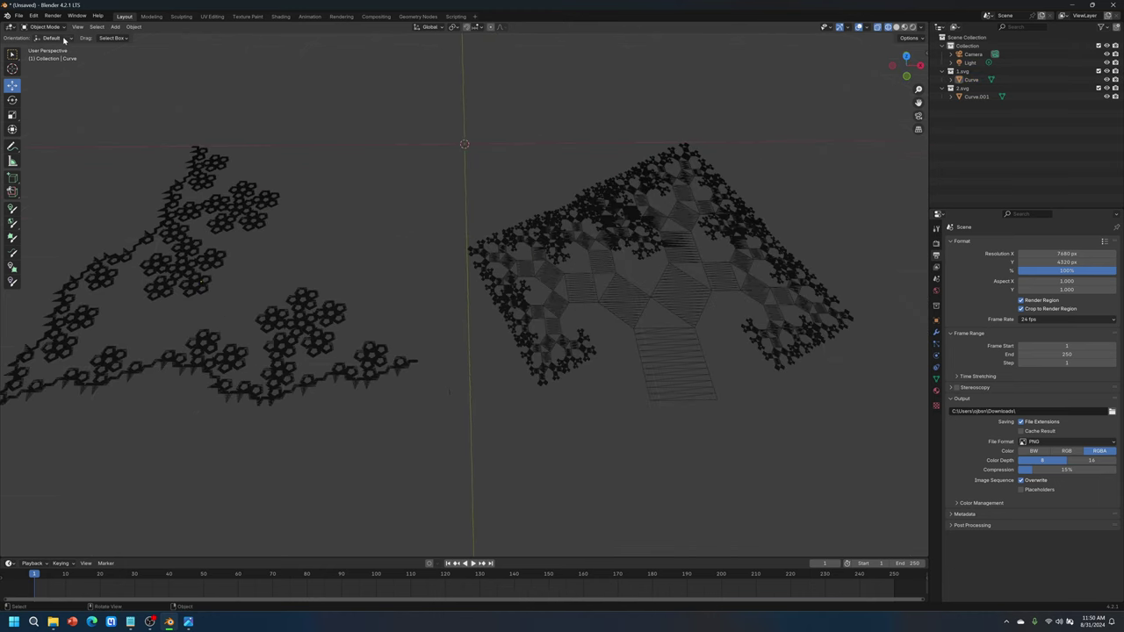
# Select the left Curve fractal and switch to Edit Mode.
pyautogui.moveTo(544, 254); pyautogui.dragTo(548, 273, button='middle')
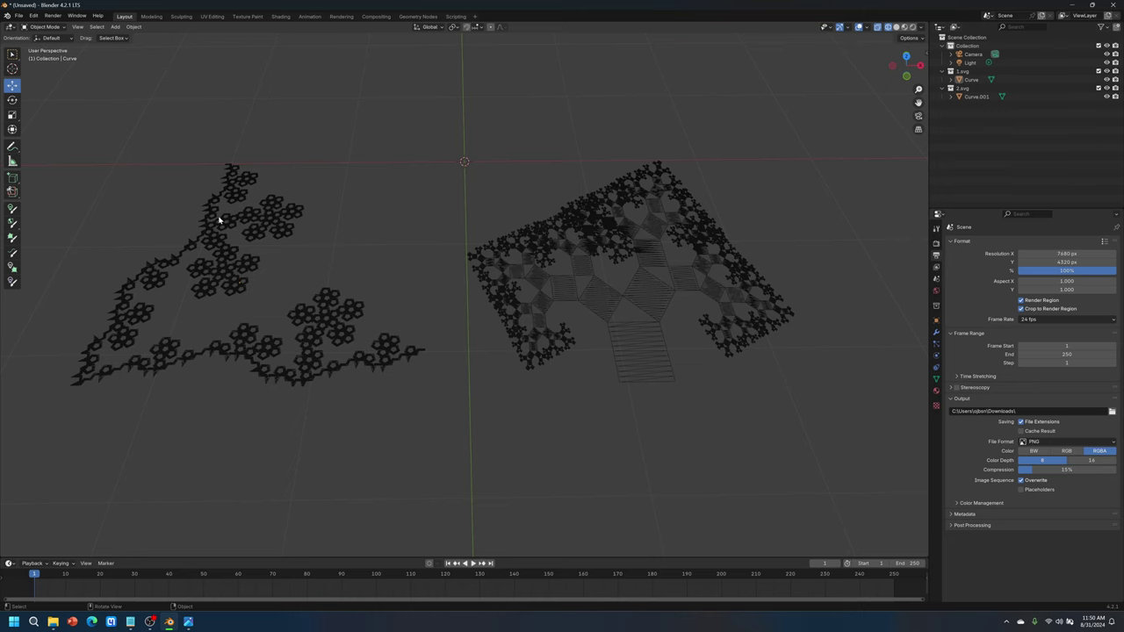
pyautogui.click(233, 283)
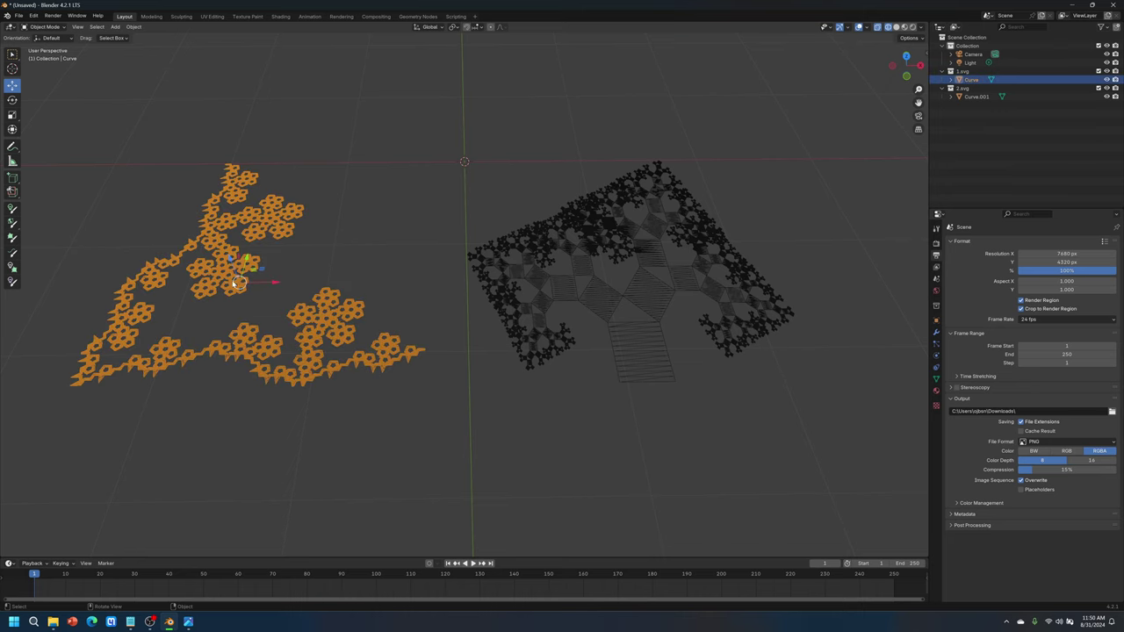
pyautogui.keyDown('shift'); pyautogui.moveTo(378, 230); pyautogui.dragTo(452, 235, button='middle'); pyautogui.keyUp('shift')
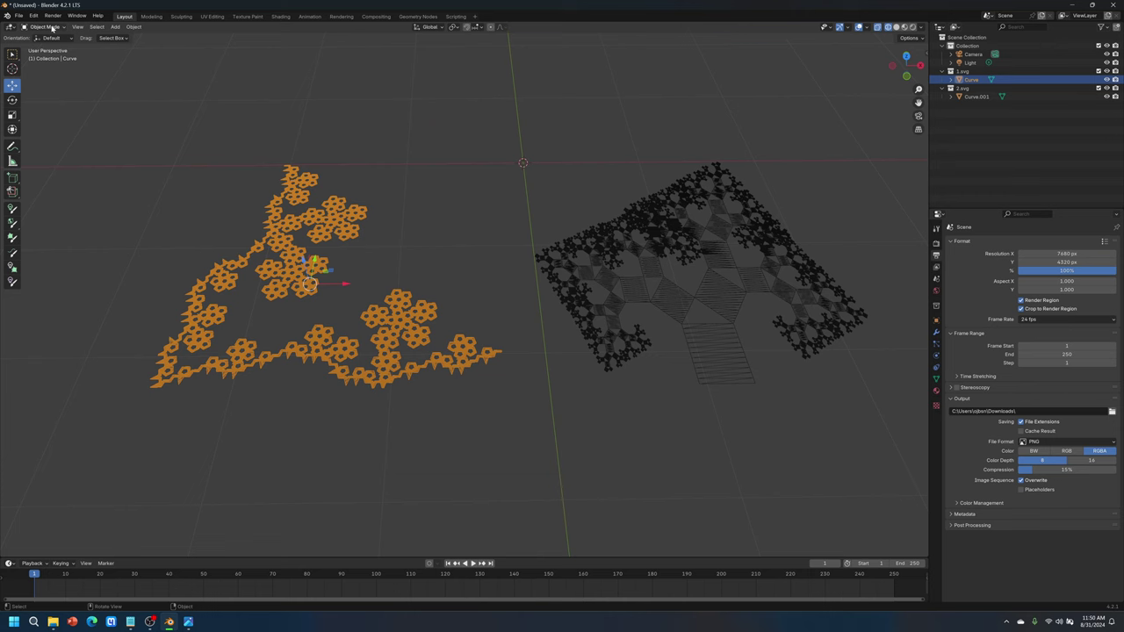
pyautogui.click(48, 27)
pyautogui.click(48, 46)
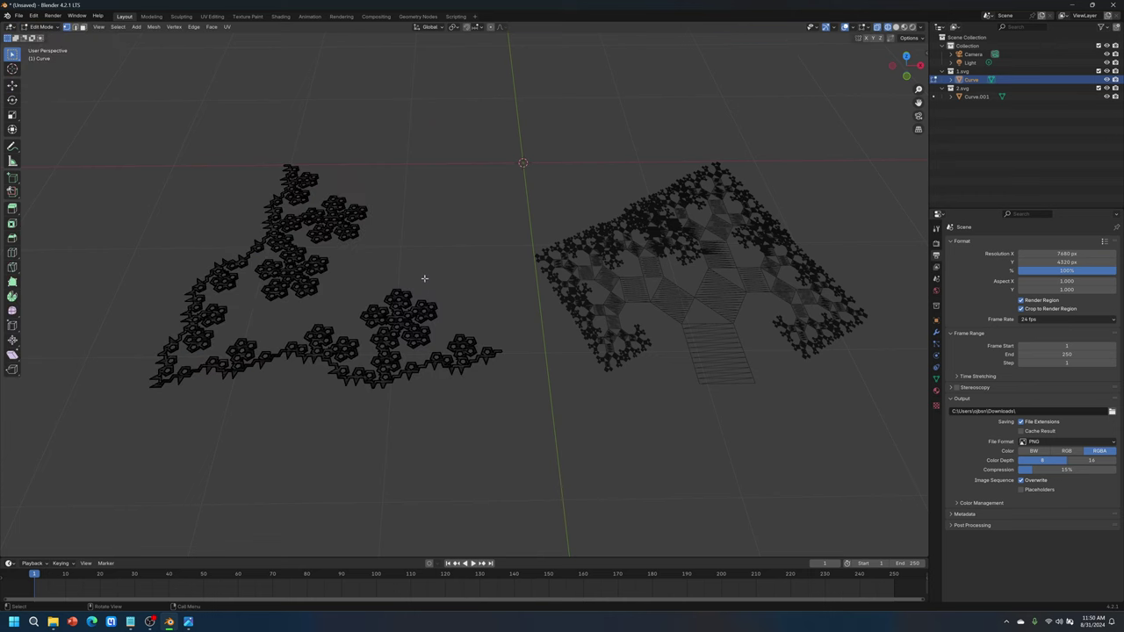
pyautogui.moveTo(425, 267); pyautogui.dragTo(350, 189, button='middle')
# Select all of its faces and apply Mesh > Clean Up > Limited Dissolve.
pyautogui.moveTo(108, 190); pyautogui.dragTo(724, 479)
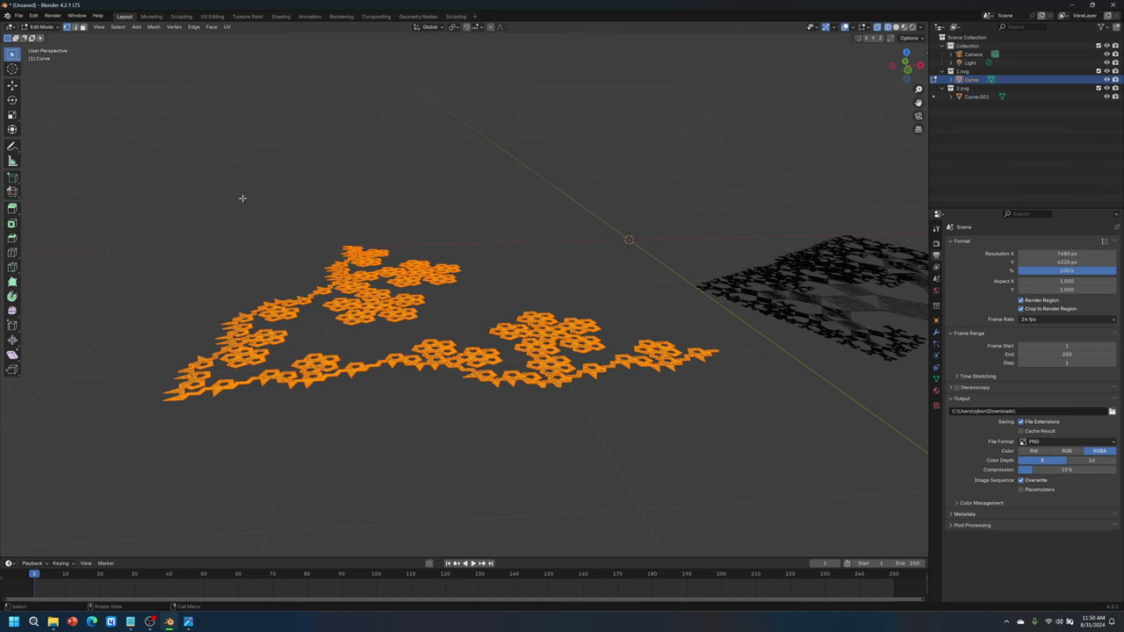
pyautogui.click(84, 27)
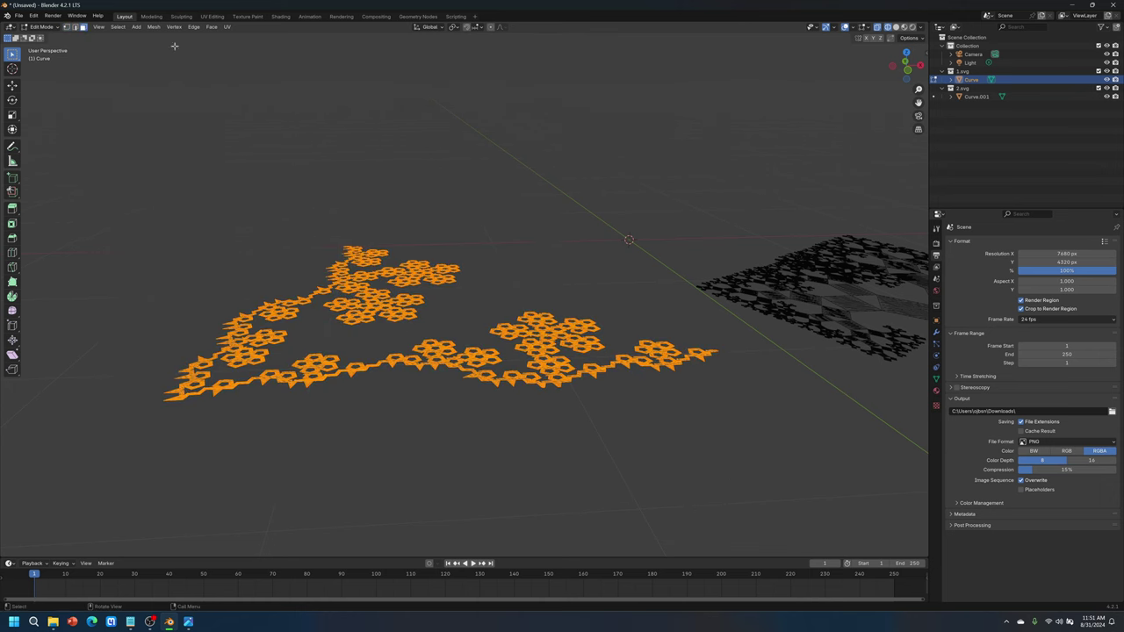
pyautogui.click(154, 26)
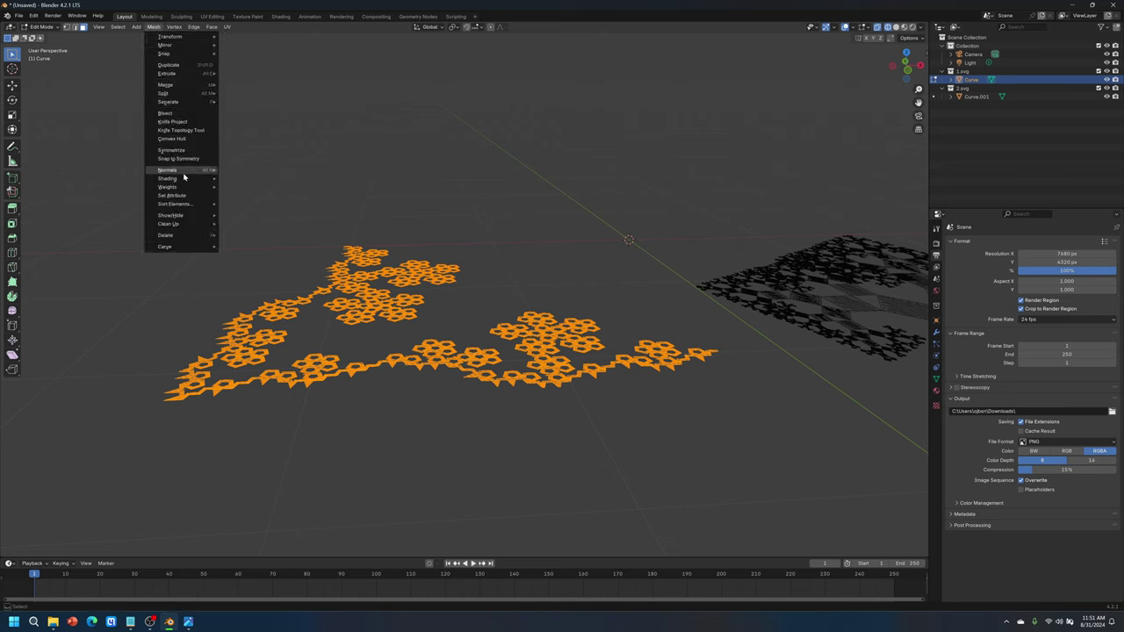
pyautogui.moveTo(188, 224)
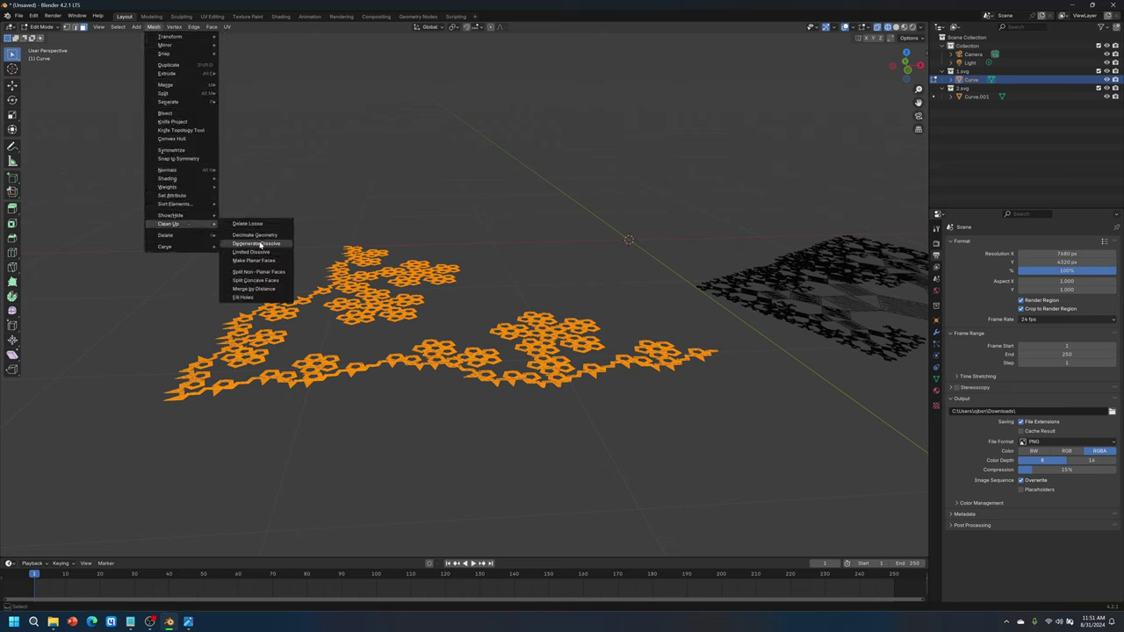
pyautogui.press('Return')
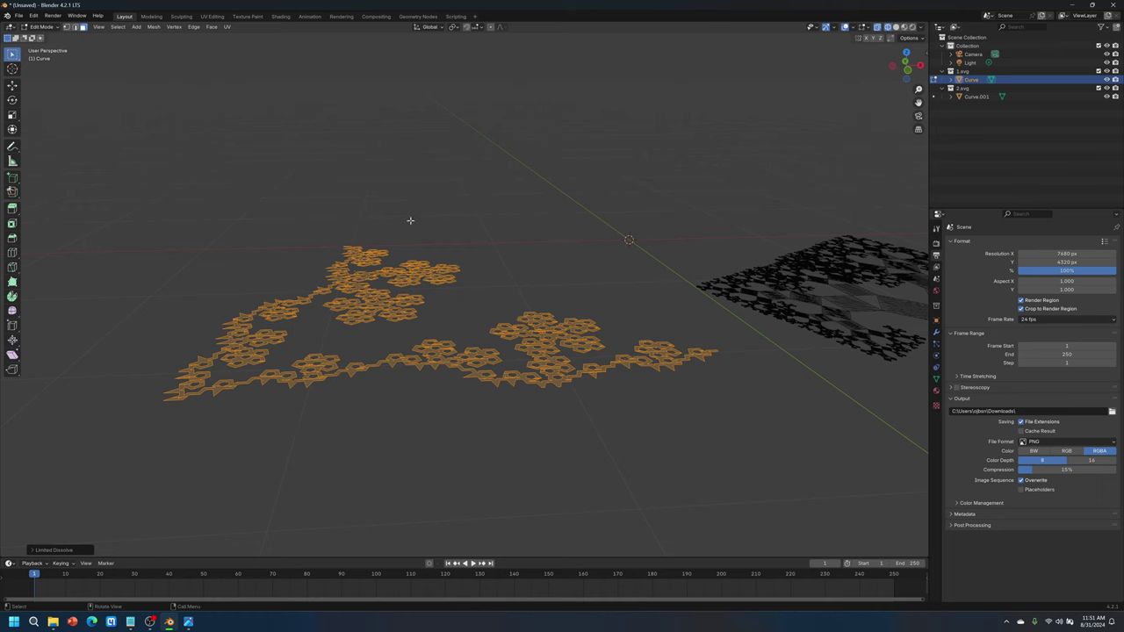
pyautogui.moveTo(410, 221); pyautogui.dragTo(461, 259, button='middle')
pyautogui.scroll(3, 476, 354)
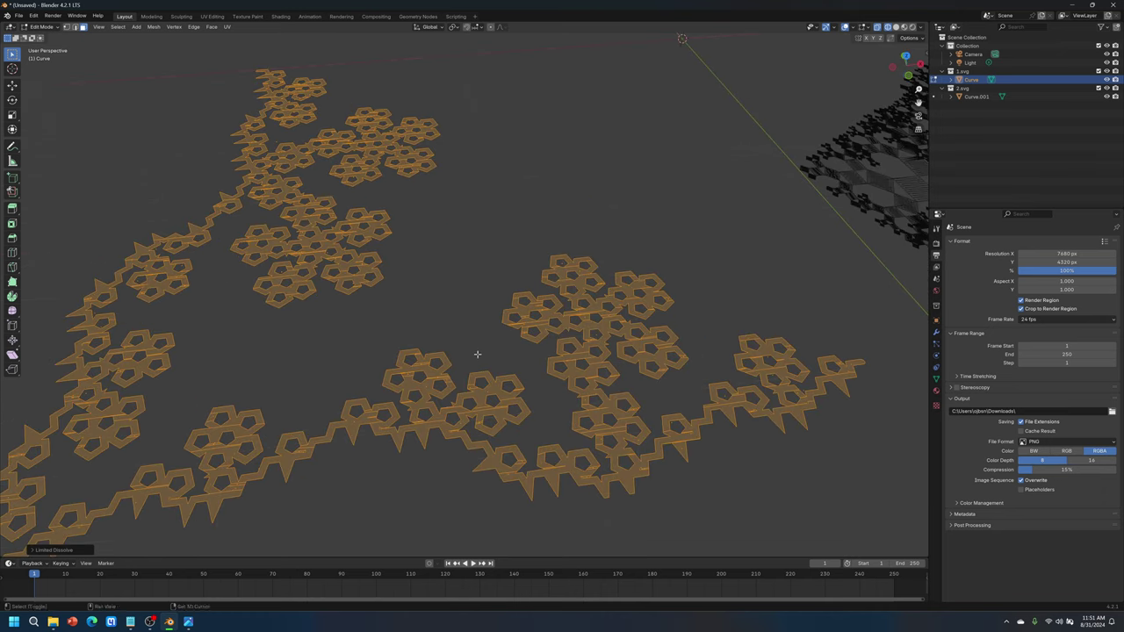
pyautogui.keyDown('shift'); pyautogui.moveTo(476, 353); pyautogui.dragTo(480, 386, button='middle'); pyautogui.keyUp('shift')
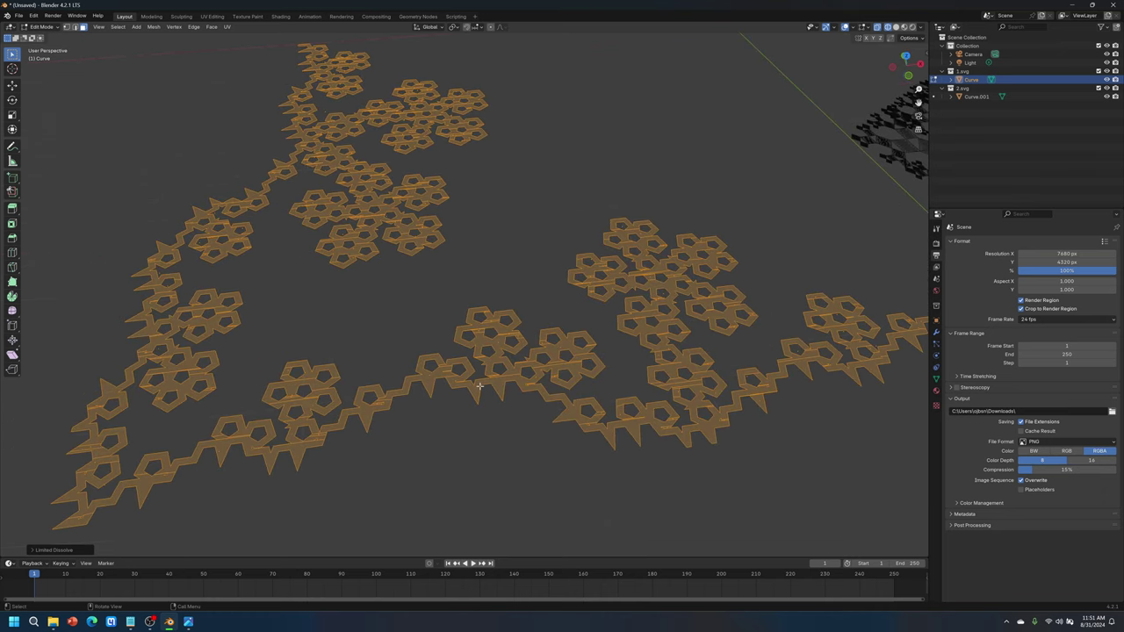
pyautogui.scroll(-2, 567, 378)
pyautogui.moveTo(567, 379); pyautogui.dragTo(474, 330, button='middle')
pyautogui.moveTo(349, 386); pyautogui.dragTo(397, 367, button='middle')
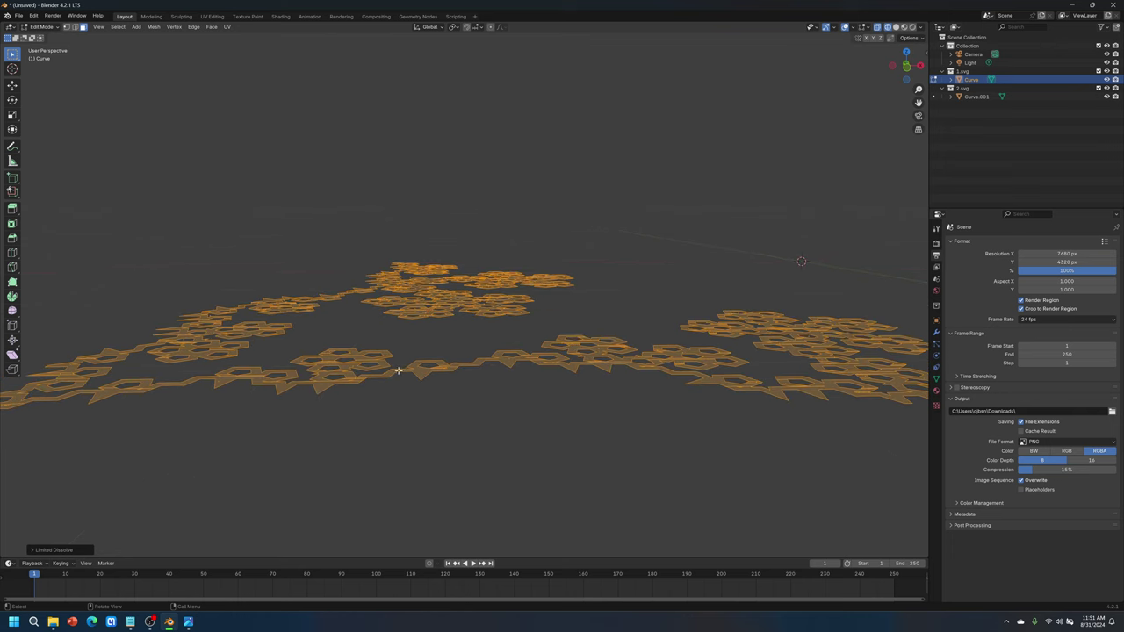
pyautogui.scroll(4, 401, 372)
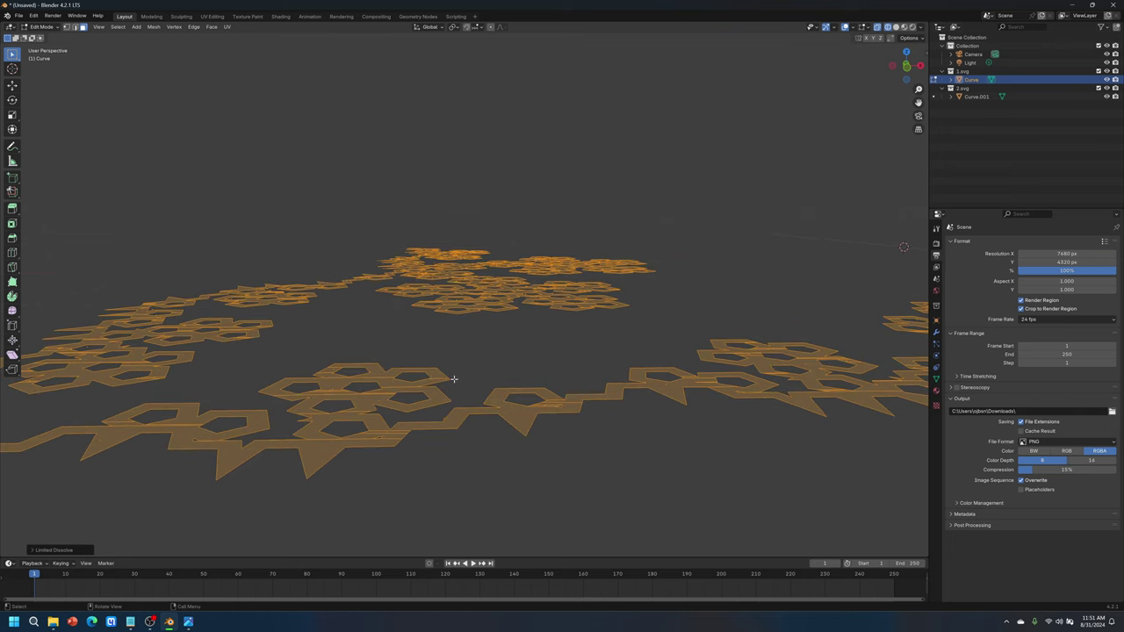
# Extrude the first fractal's faces straight up along Z into raised walls.
pyautogui.press('e')
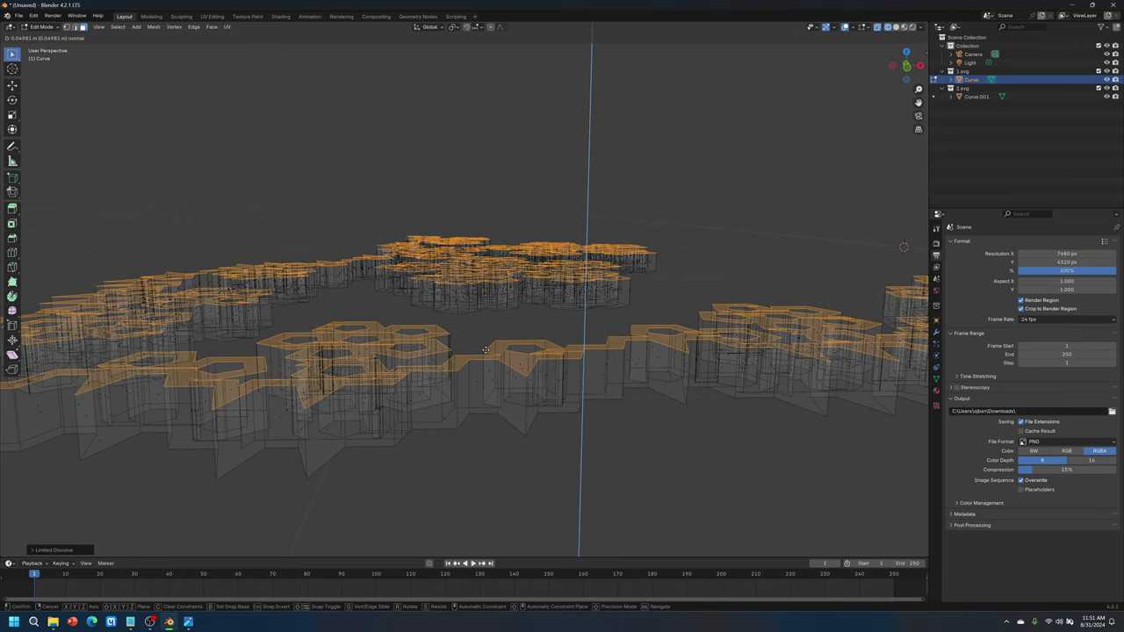
pyautogui.press('z')
pyautogui.press('z')
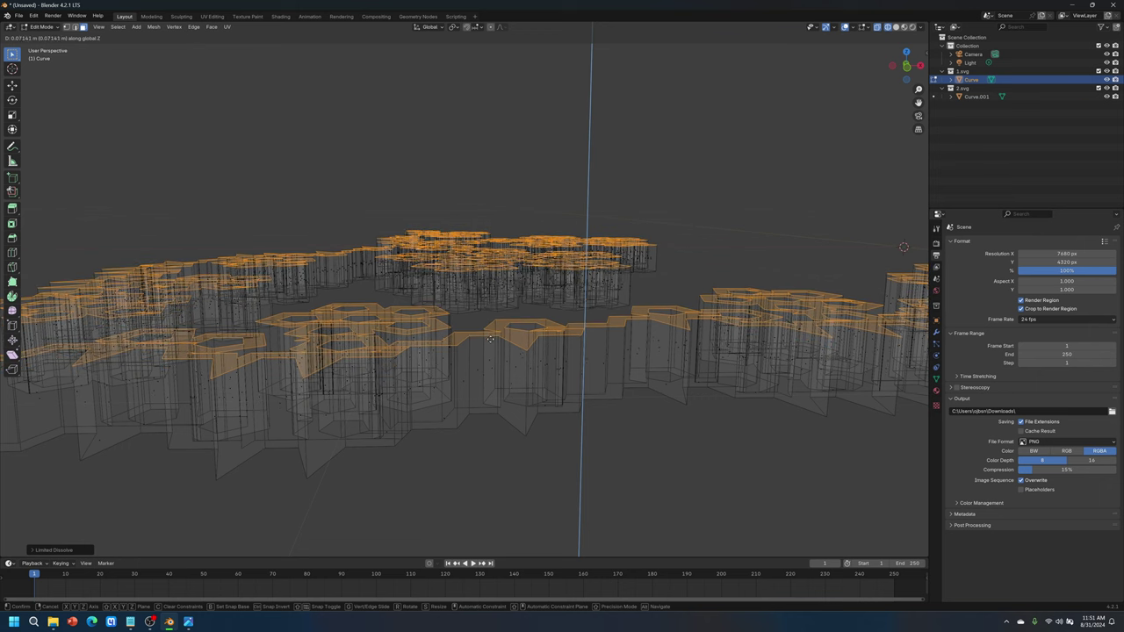
pyautogui.click(490, 339)
pyautogui.moveTo(489, 338); pyautogui.dragTo(472, 356, button='middle')
pyautogui.scroll(-2, 547, 342)
pyautogui.scroll(1, 387, 311)
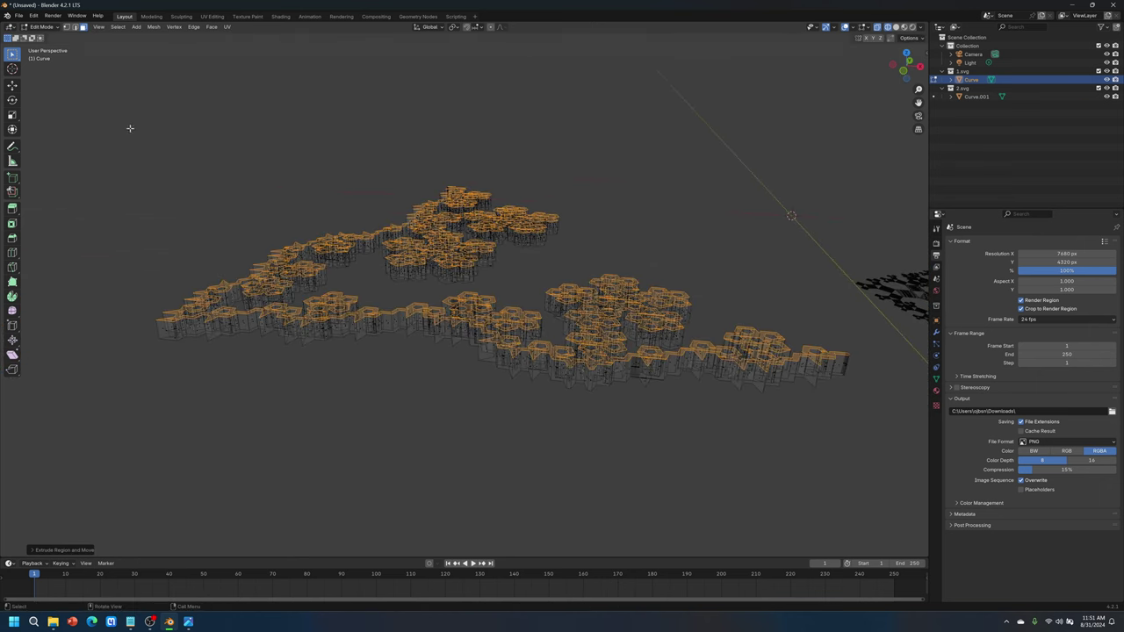
# Select all of the extruded fractal mesh and apply Mesh > Clean Up > Limited Dissolve.
pyautogui.moveTo(129, 128); pyautogui.dragTo(875, 502)
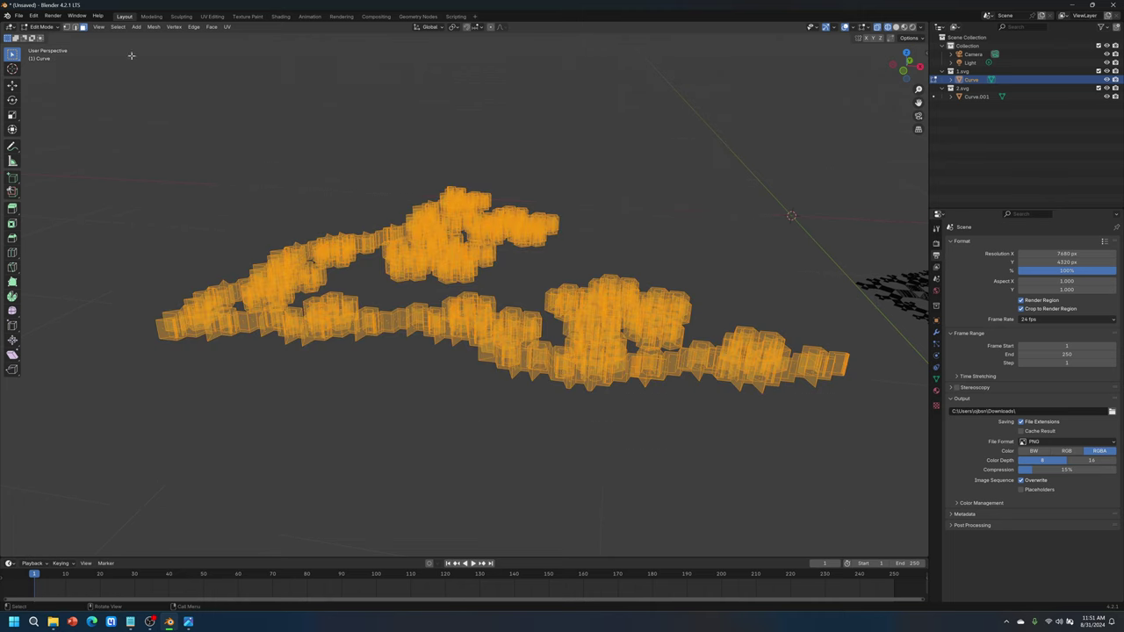
pyautogui.click(156, 26)
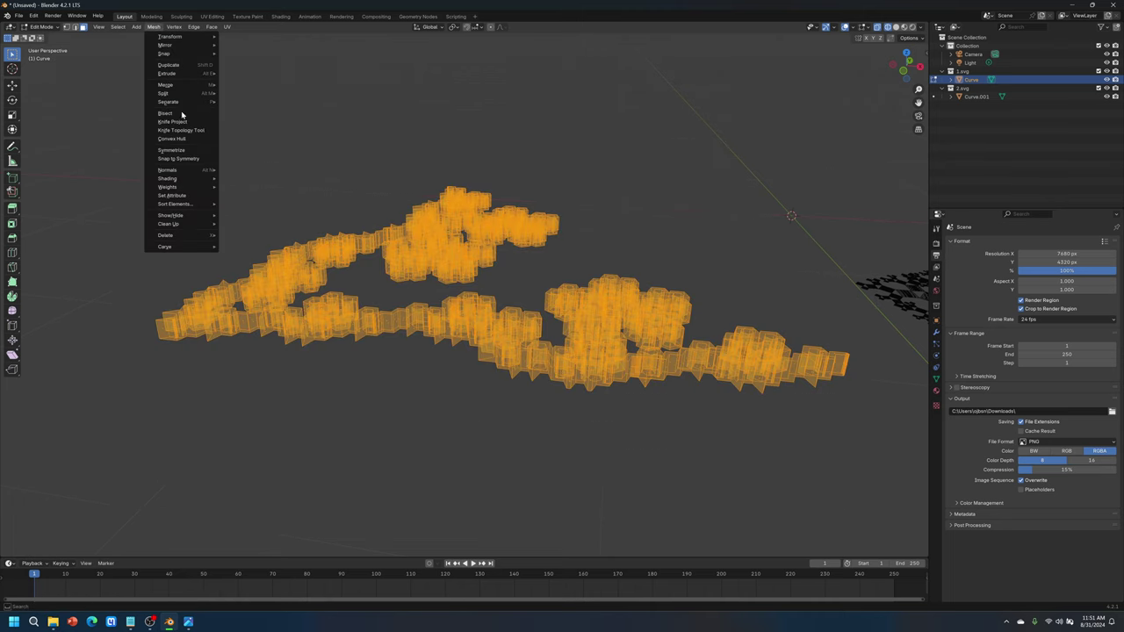
pyautogui.moveTo(193, 224)
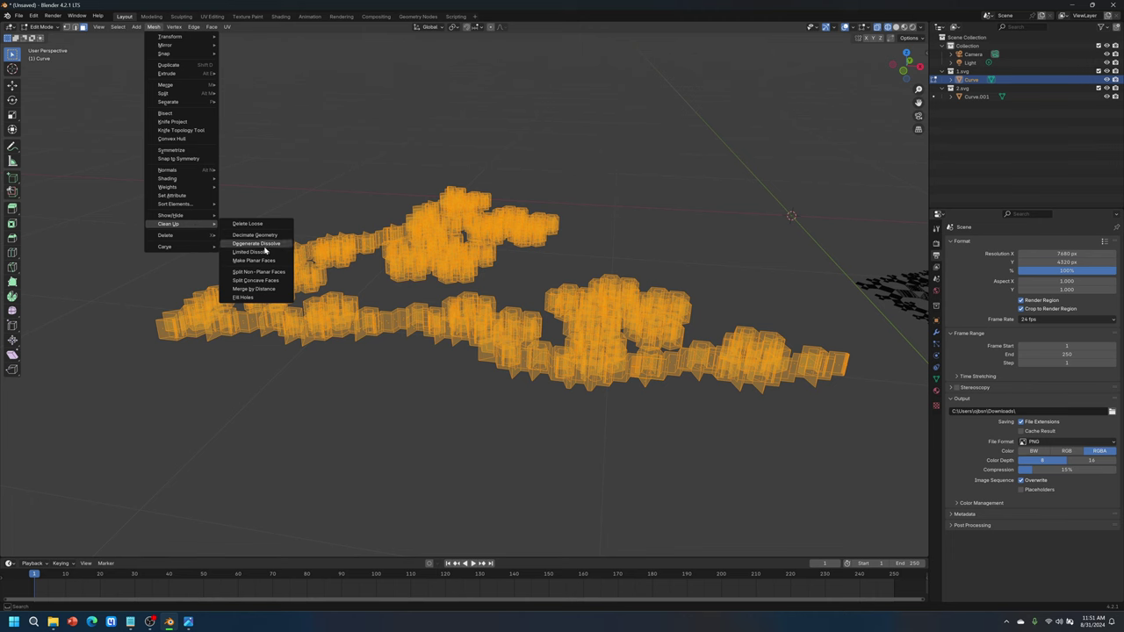
pyautogui.click(251, 252)
pyautogui.scroll(-3, 641, 257)
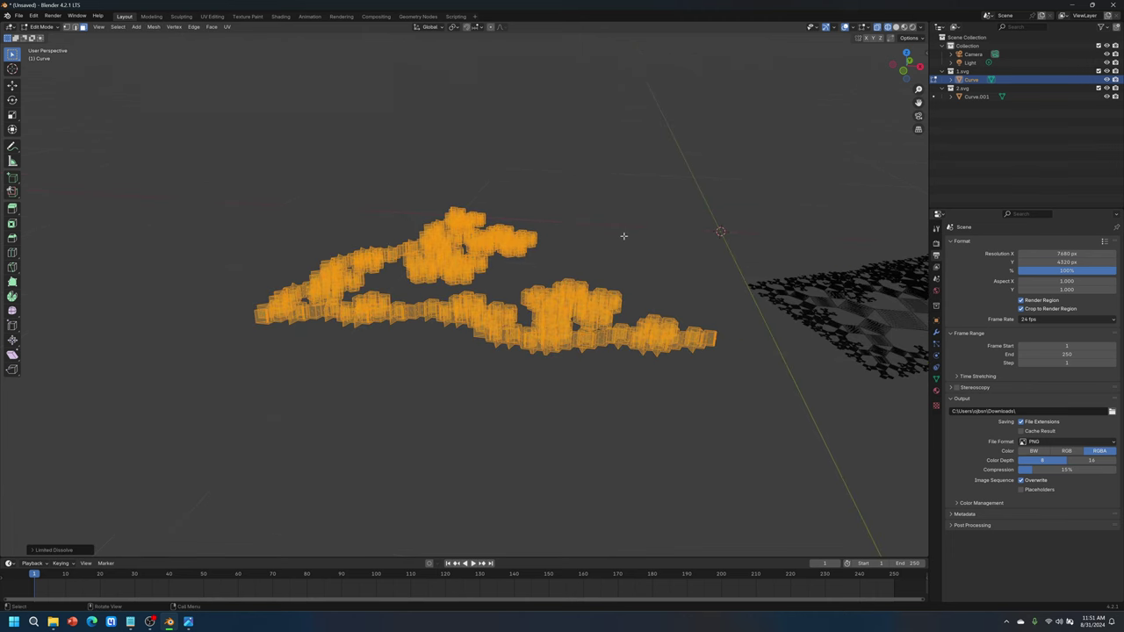
# Deselect the geometry, bring the fractal tree into view, and switch back to Object Mode.
pyautogui.click(623, 236)
pyautogui.moveTo(622, 236); pyautogui.dragTo(342, 231, button='middle')
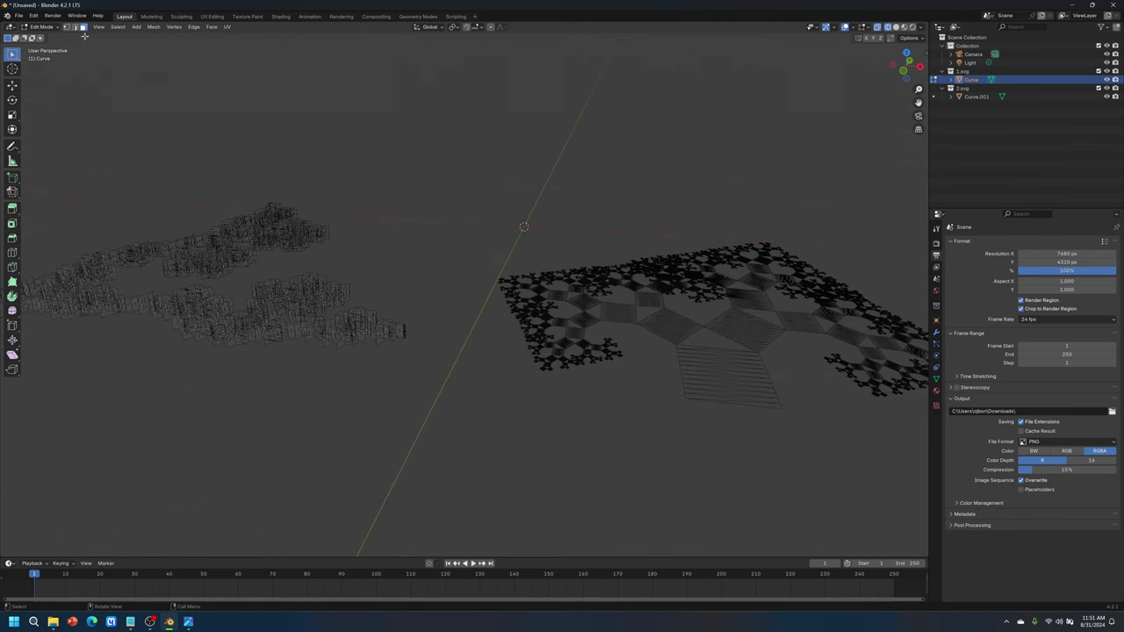
pyautogui.click(41, 26)
pyautogui.click(44, 38)
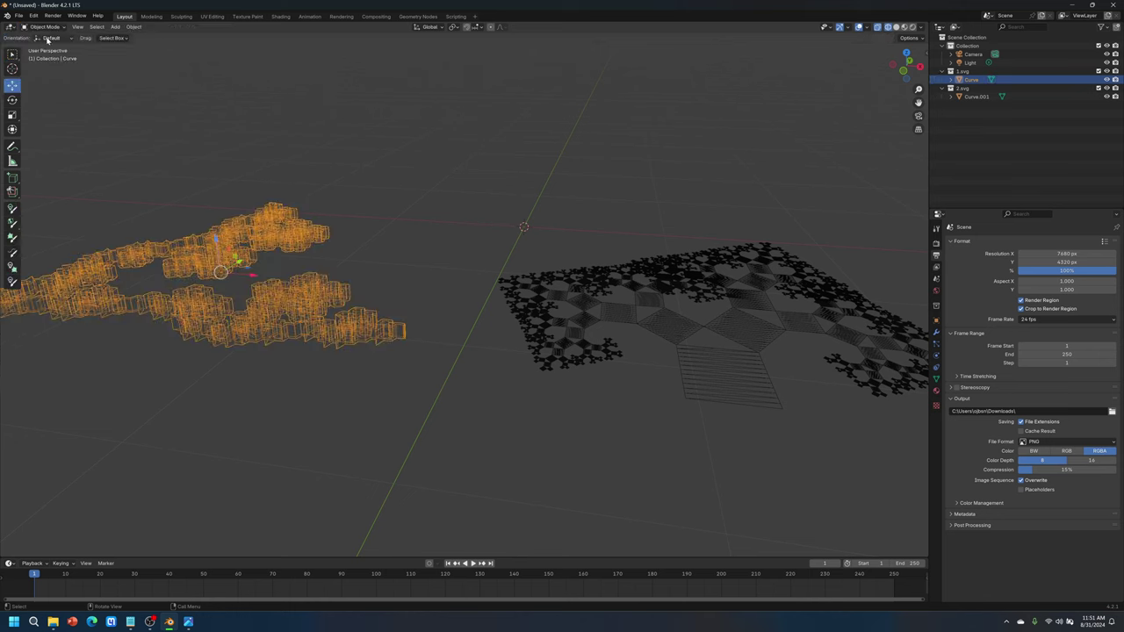
# Select the fractal tree Curve.001 and put it into Edit Mode.
pyautogui.click(462, 154)
pyautogui.click(671, 320)
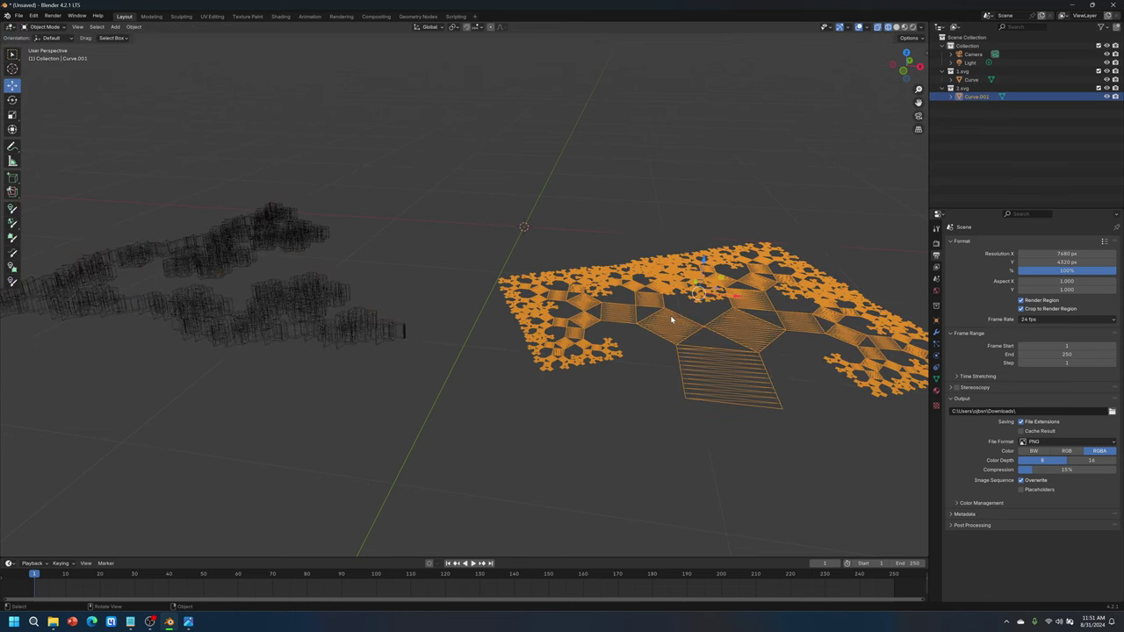
pyautogui.click(44, 27)
pyautogui.click(46, 46)
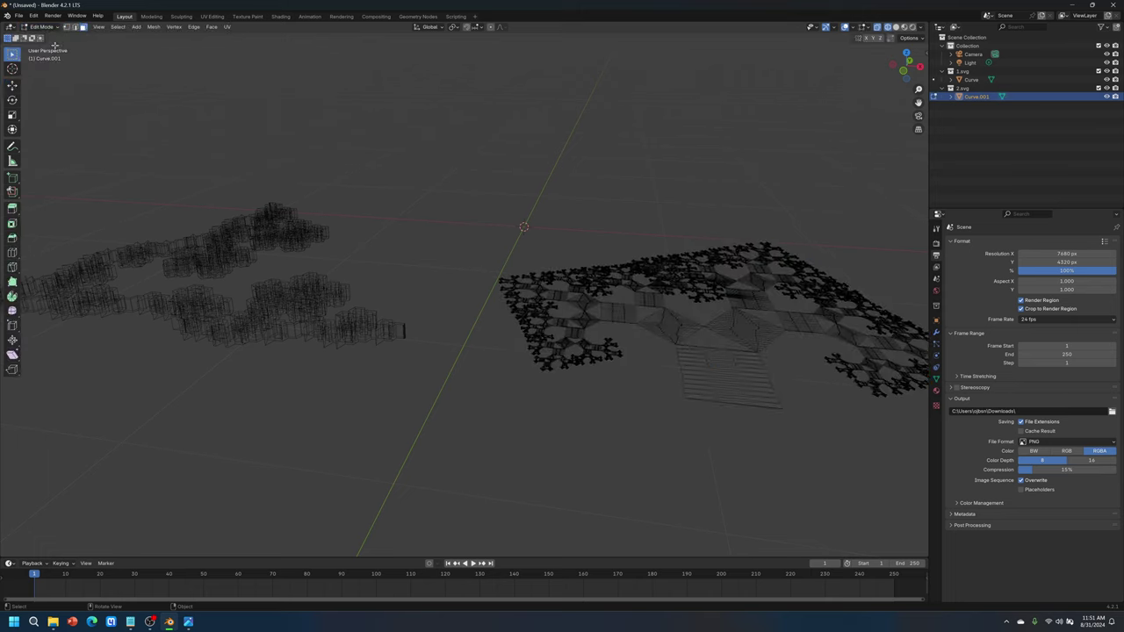
pyautogui.moveTo(255, 220); pyautogui.dragTo(294, 226, button='middle')
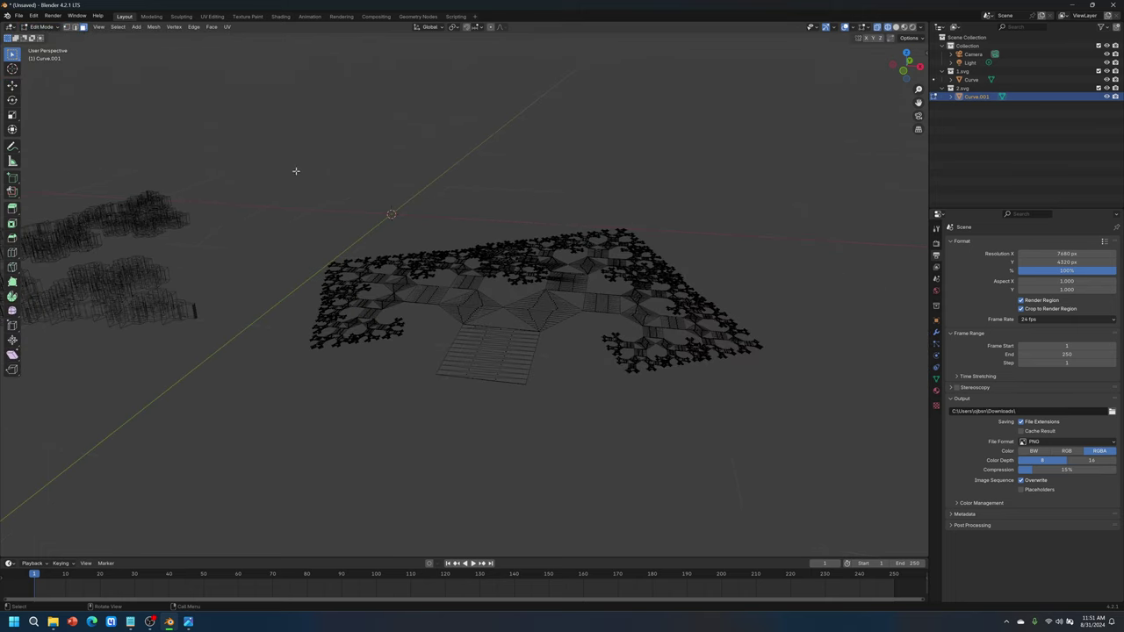
# Box-select all of Curve.001's geometry and apply Limited Dissolve.
pyautogui.moveTo(270, 168); pyautogui.dragTo(877, 496)
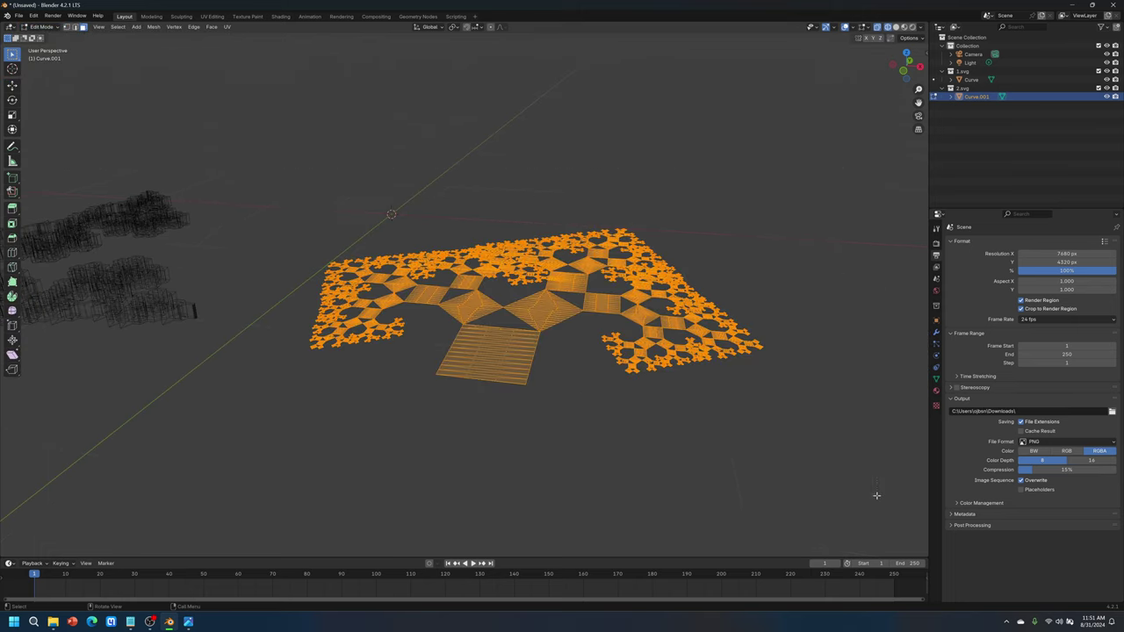
pyautogui.click(152, 27)
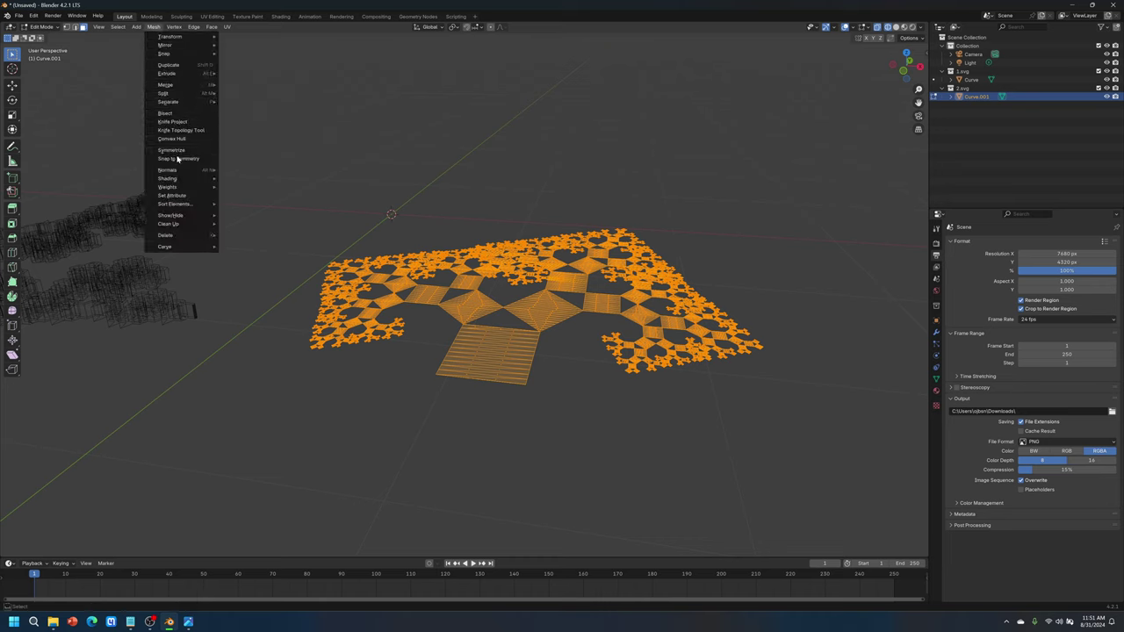
pyautogui.moveTo(187, 225)
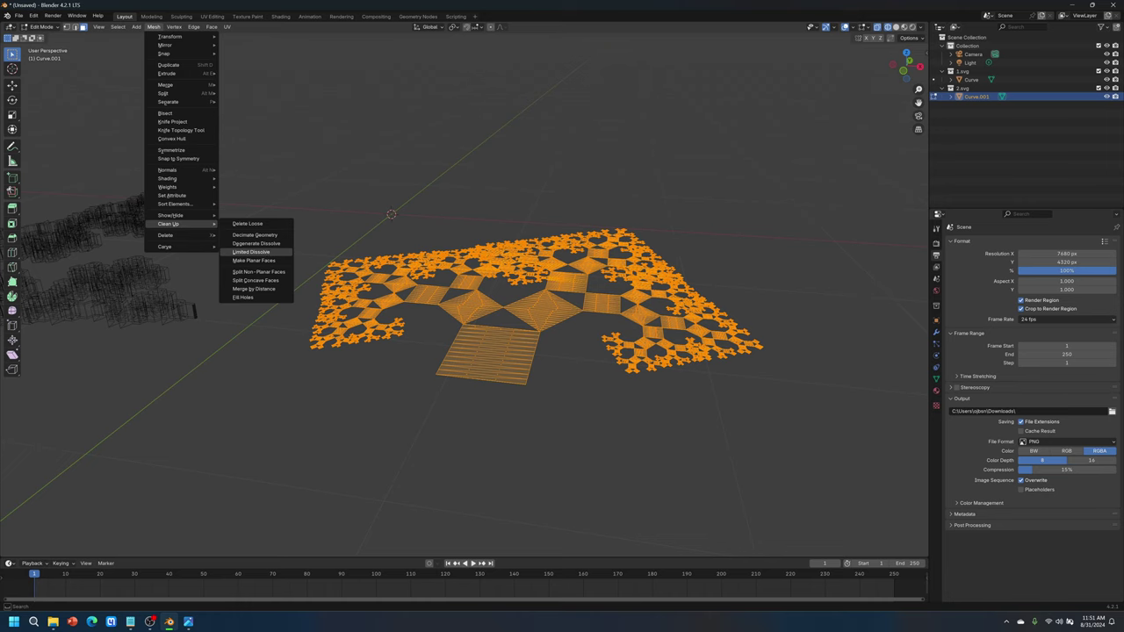
pyautogui.click(251, 252)
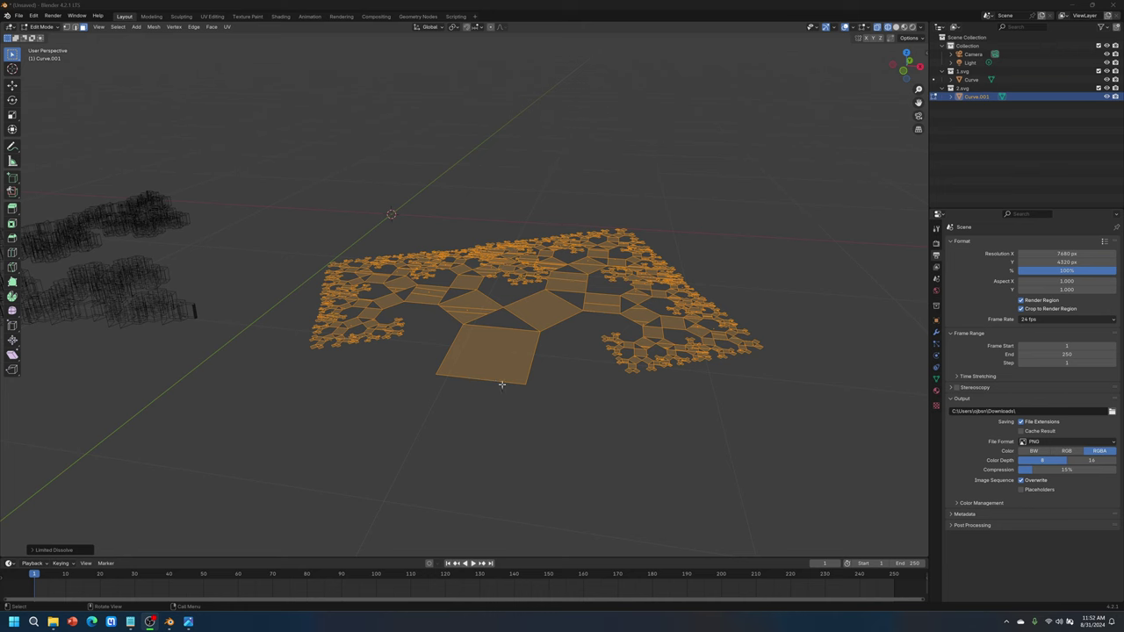
# Extrude the fractal tree's faces upward into a thin raised slab.
pyautogui.scroll(5, 503, 383)
pyautogui.moveTo(514, 386); pyautogui.dragTo(523, 372, button='middle')
pyautogui.press('e')
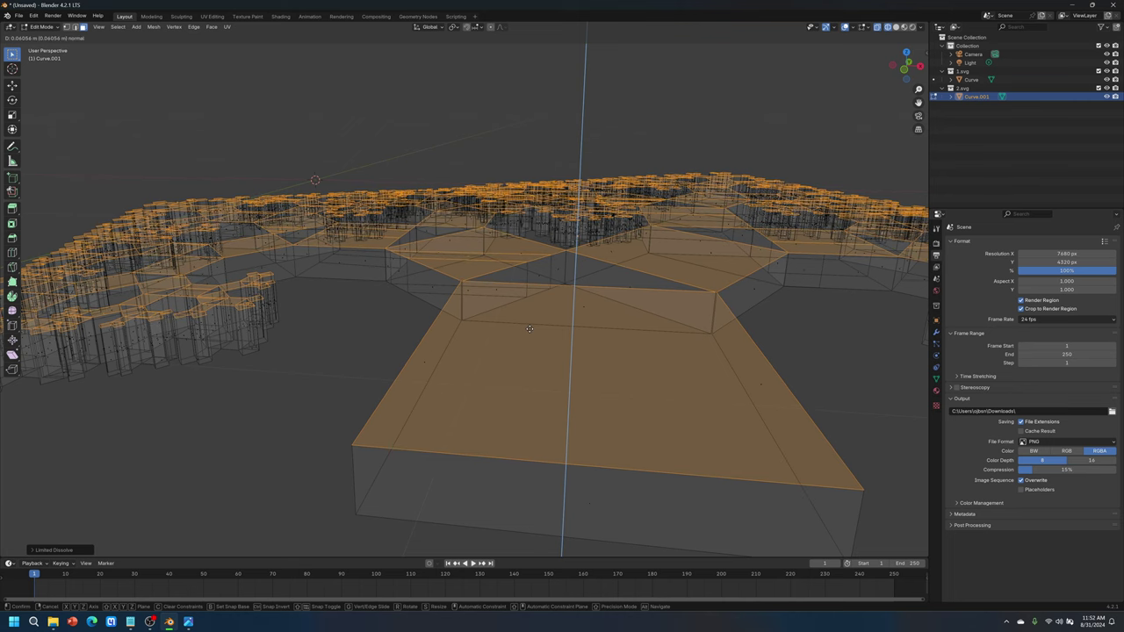
pyautogui.click(532, 333)
pyautogui.scroll(-6, 415, 343)
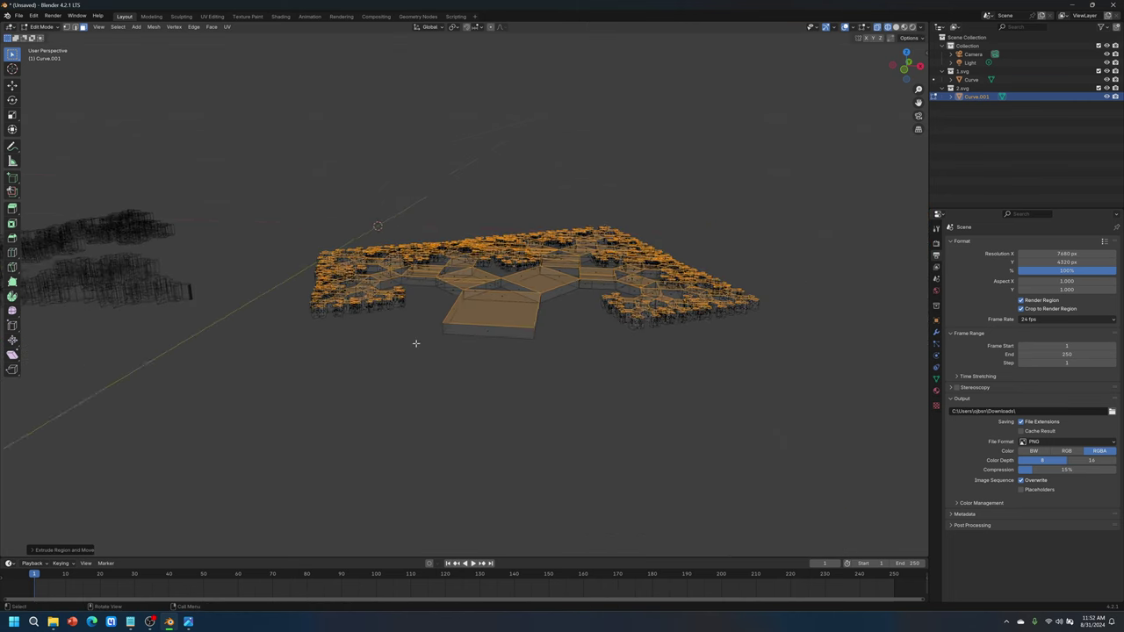
pyautogui.moveTo(414, 343); pyautogui.dragTo(439, 377, button='middle')
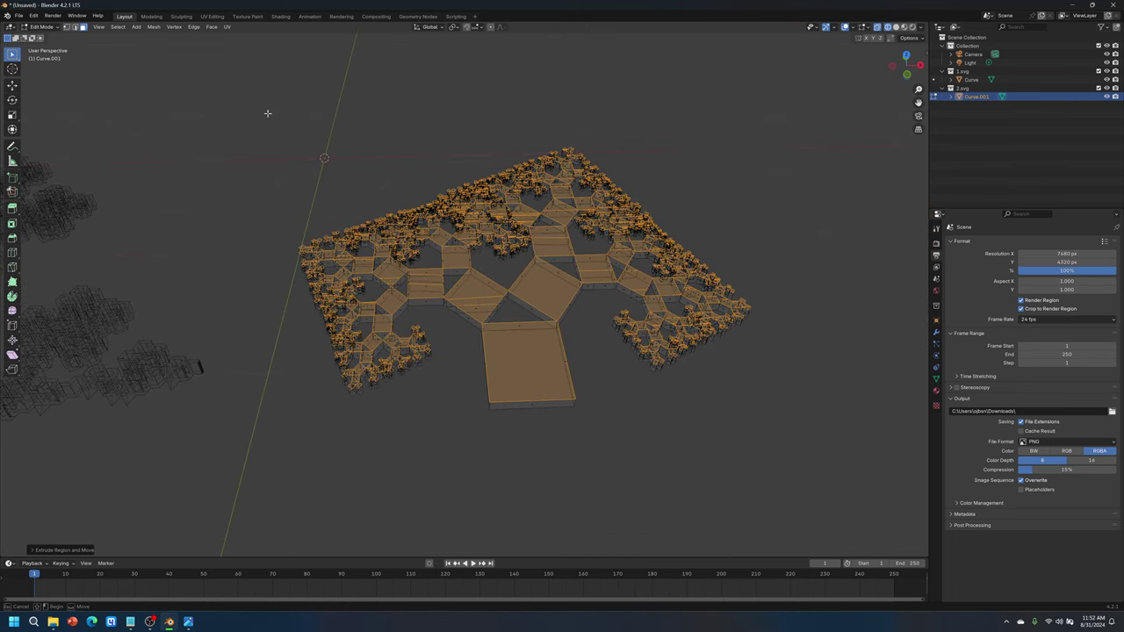
# Select all of the extruded tree and apply Limited Dissolve again.
pyautogui.moveTo(266, 107); pyautogui.dragTo(815, 477)
pyautogui.click(154, 27)
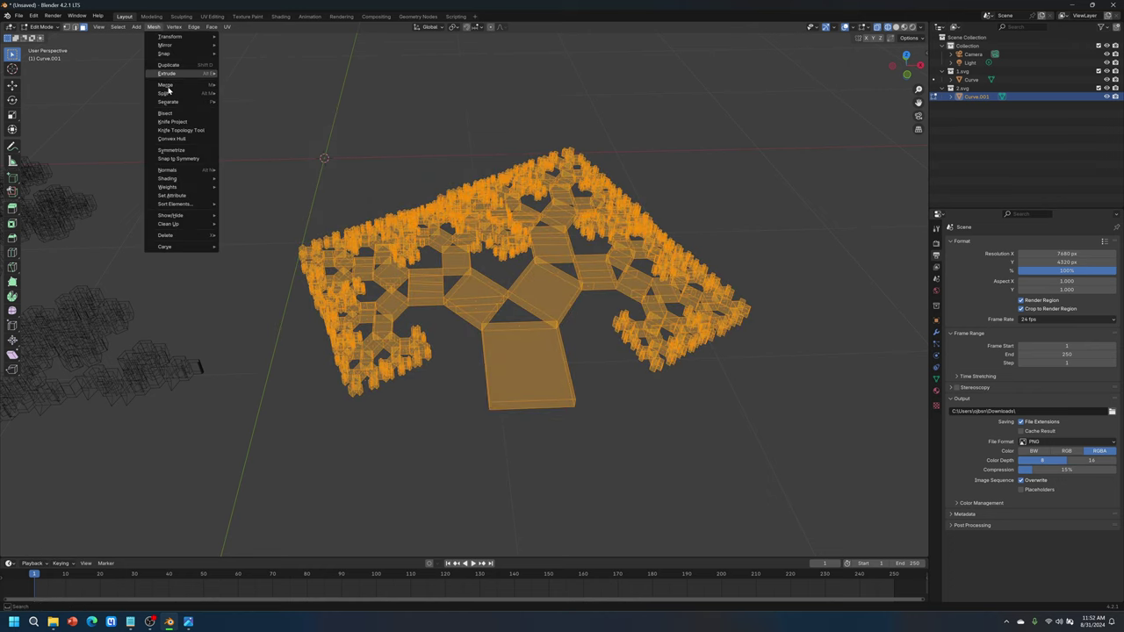
pyautogui.moveTo(194, 230)
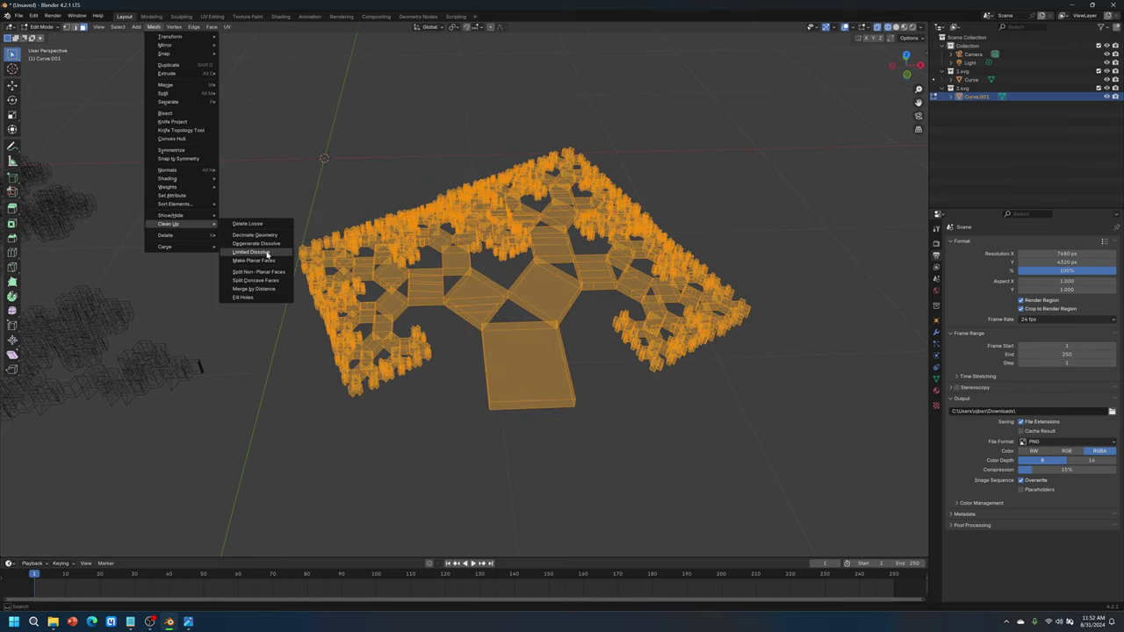
pyautogui.click(259, 252)
# Deselect the tree's geometry and return to Object Mode.
pyautogui.click(746, 404)
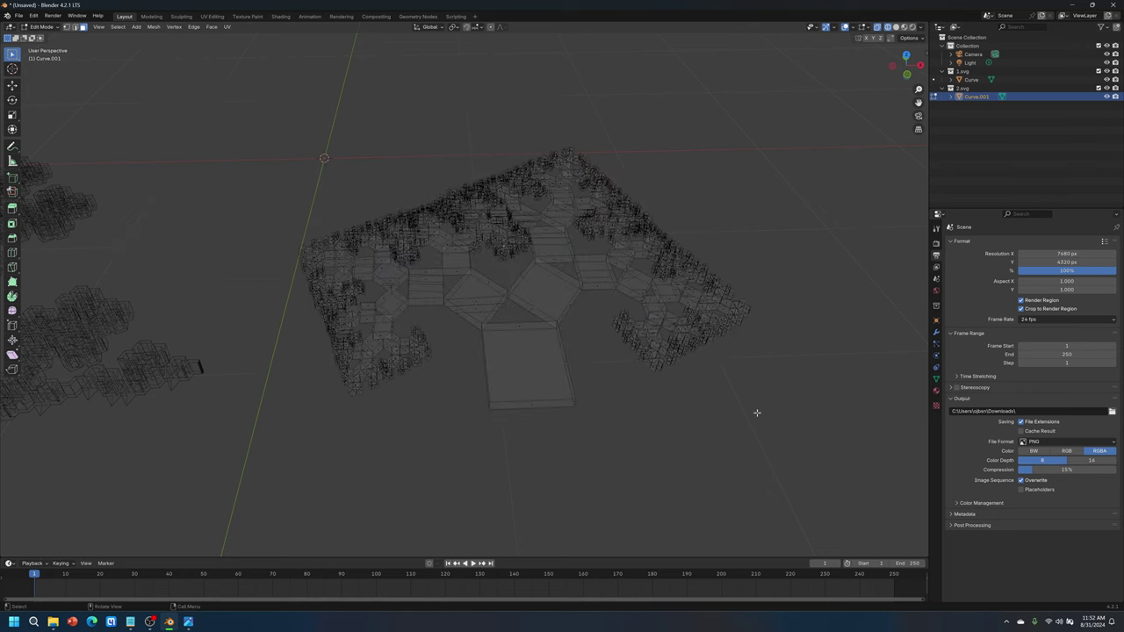
pyautogui.click(42, 27)
pyautogui.click(49, 37)
pyautogui.scroll(-5, 448, 241)
# Move the first fractal Curve rightward along X toward the fractal tree.
pyautogui.moveTo(448, 241); pyautogui.dragTo(303, 244, button='middle')
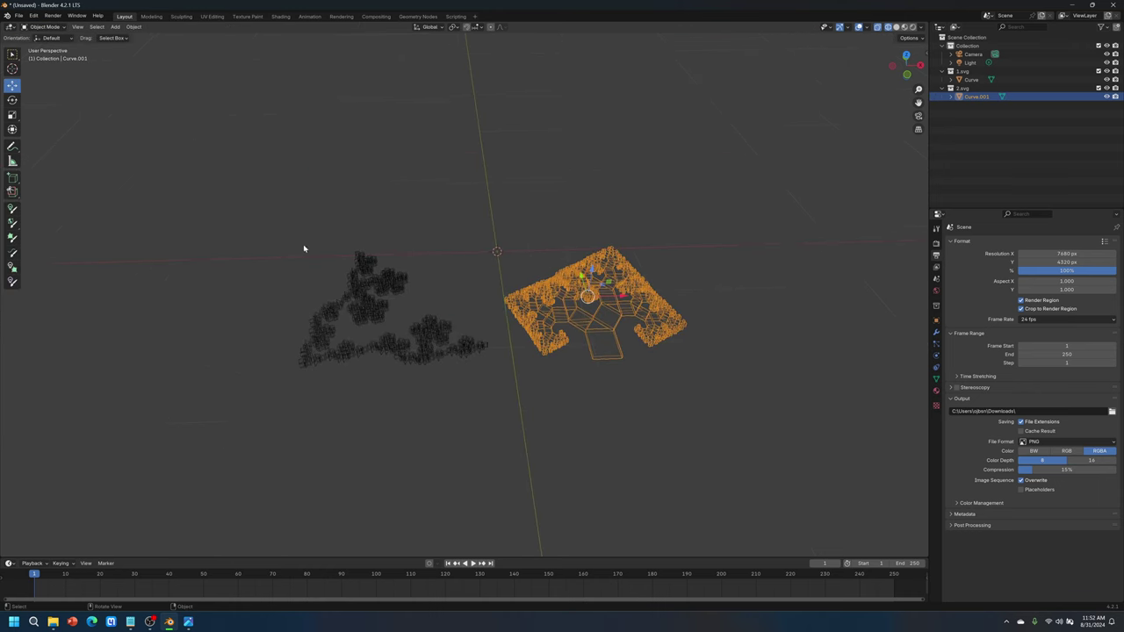
pyautogui.click(250, 211)
pyautogui.click(381, 318)
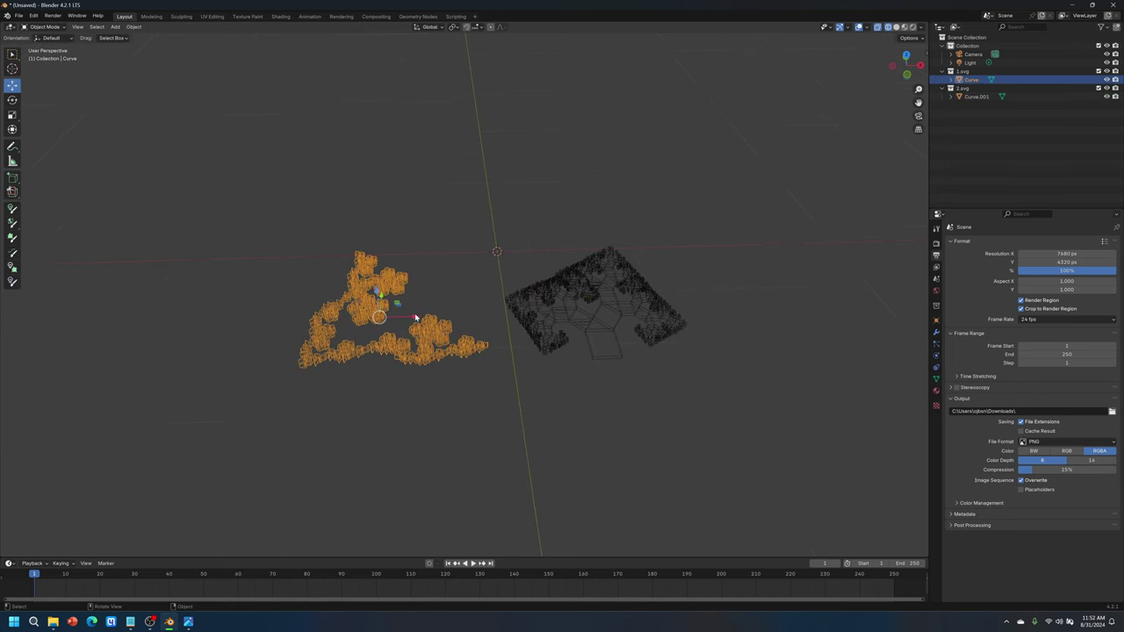
pyautogui.moveTo(416, 316); pyautogui.dragTo(437, 316)
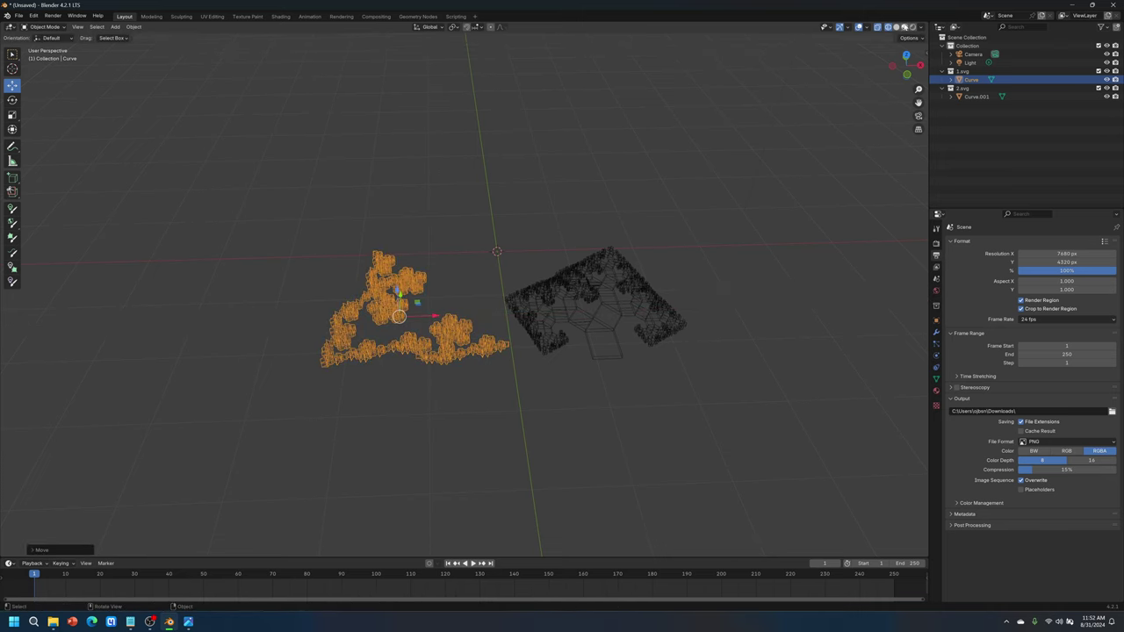
# Switch the viewport to Solid shading and orbit around both fractal slabs.
pyautogui.click(902, 28)
pyautogui.click(462, 234)
pyautogui.scroll(4, 553, 319)
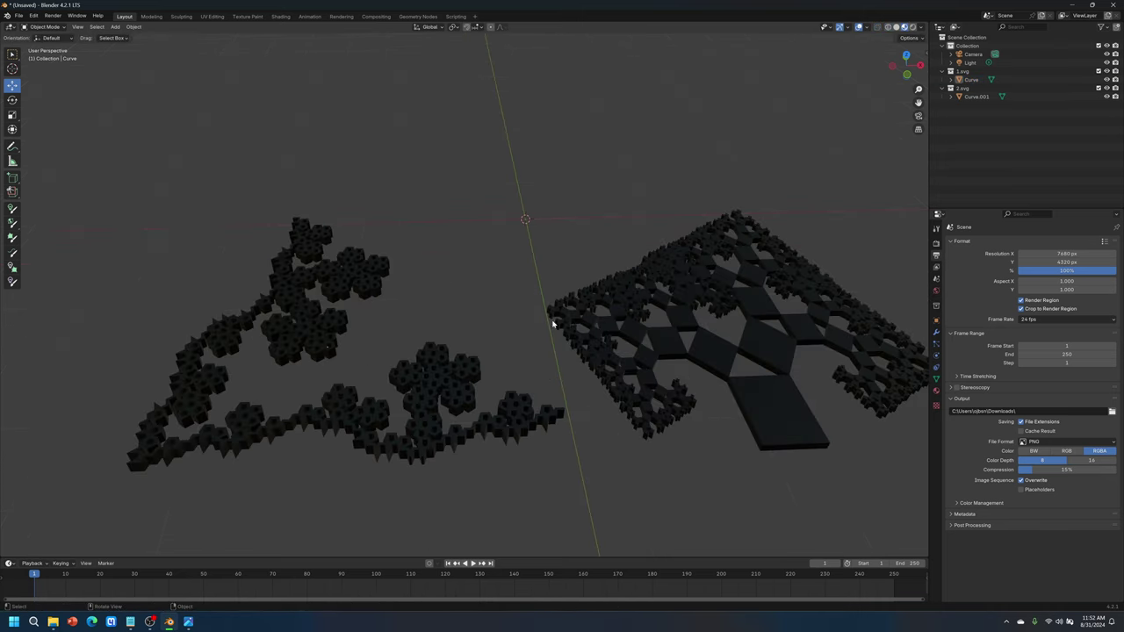
pyautogui.moveTo(527, 311); pyautogui.dragTo(419, 308, button='middle')
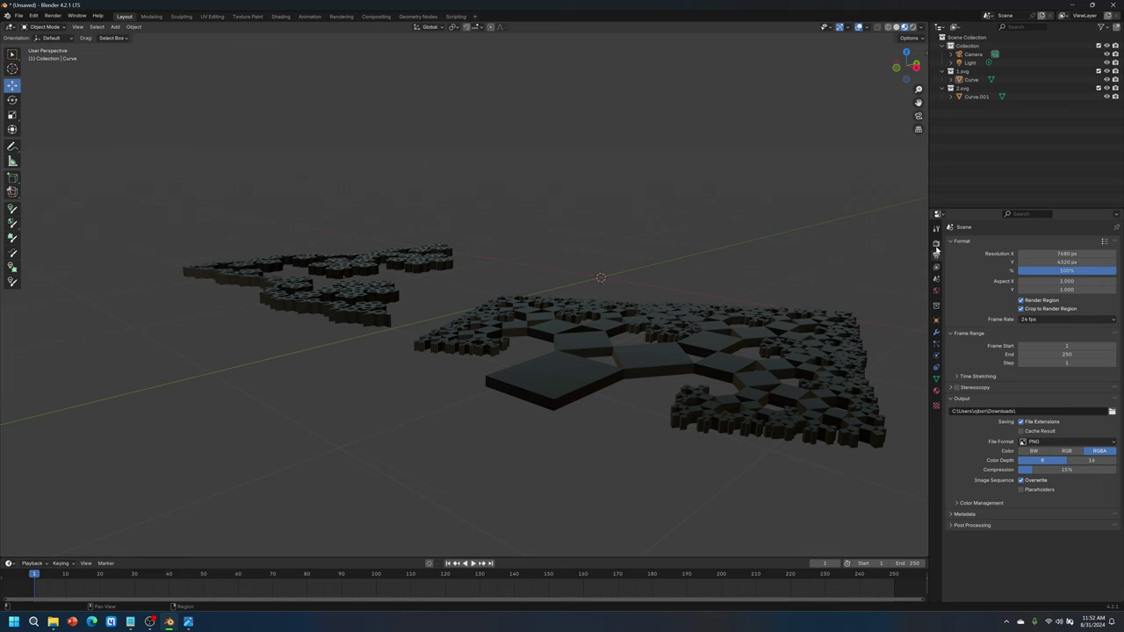
pyautogui.click(356, 292)
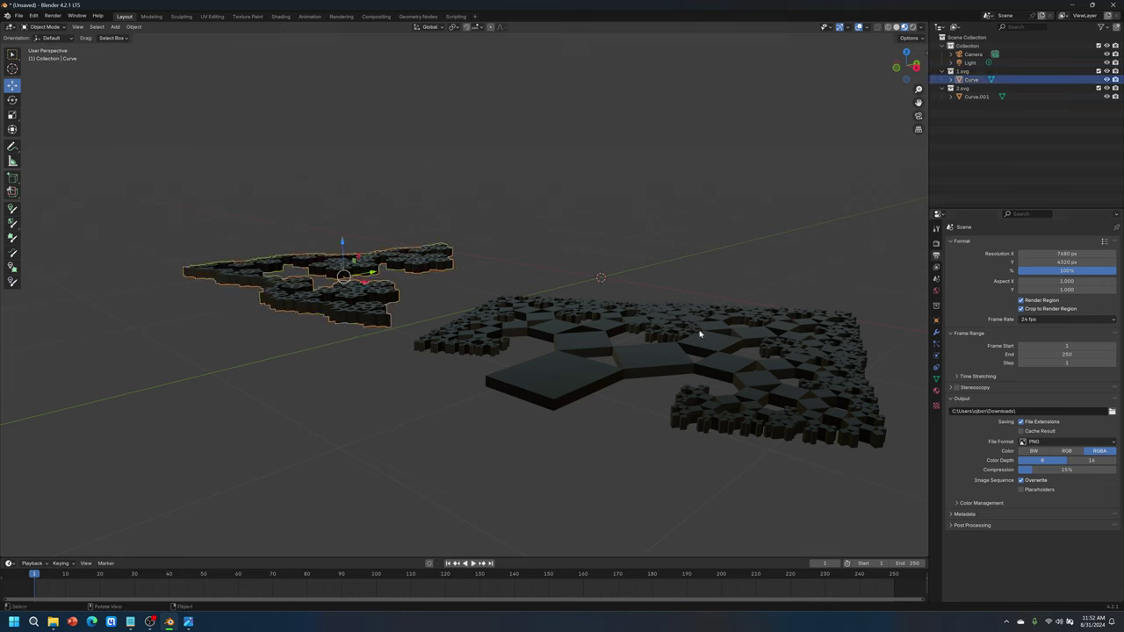
# Remove the SVGMat.001 and SVGMat.003 materials from the two fractal objects.
pyautogui.click(936, 390)
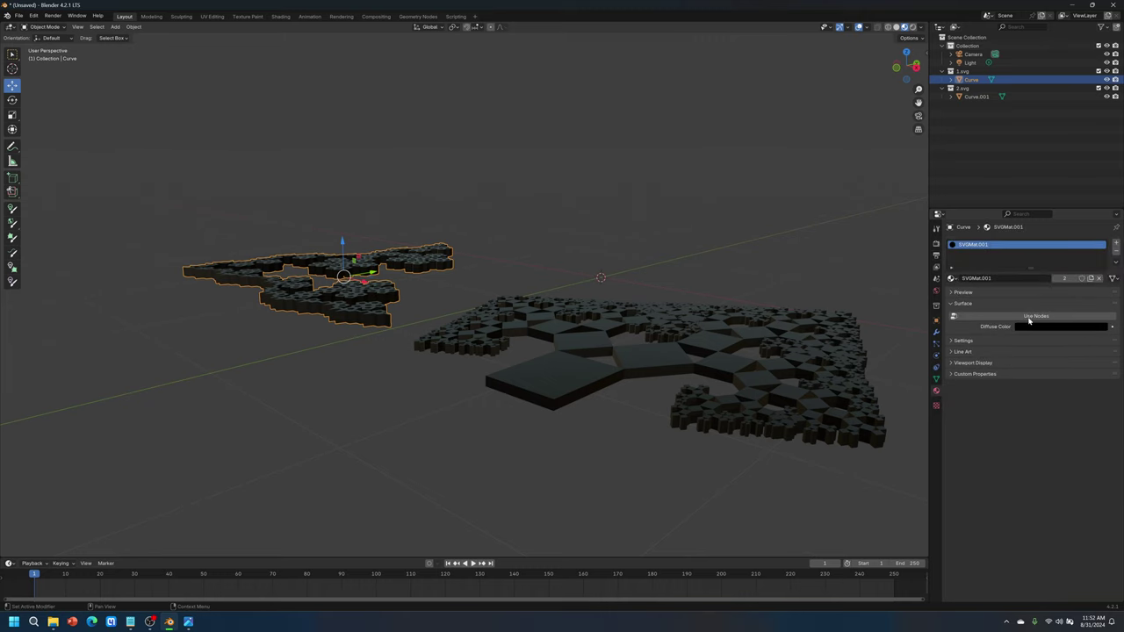
pyautogui.click(1117, 252)
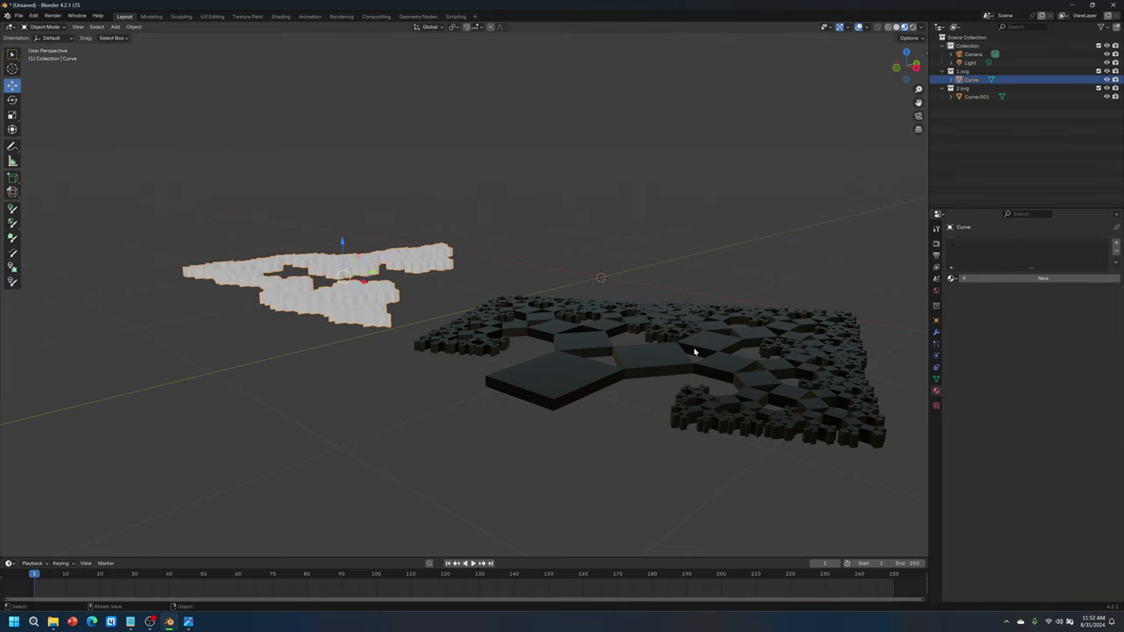
pyautogui.click(665, 359)
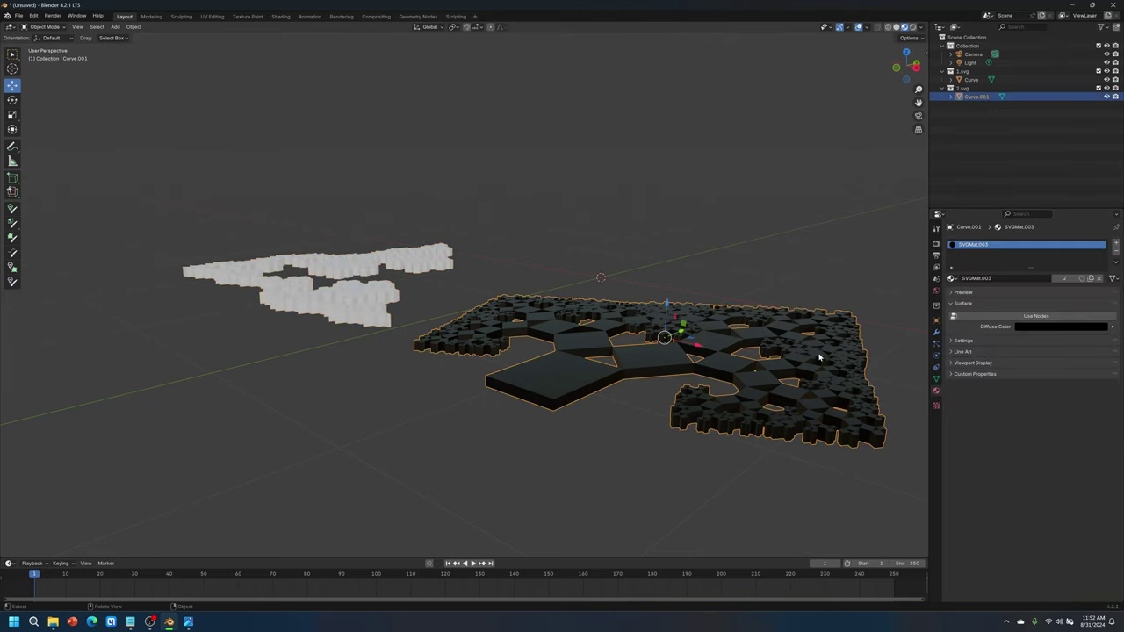
pyautogui.click(1115, 252)
pyautogui.click(523, 271)
# Give the first fractal Curve a new material with a Glass BSDF surface.
pyautogui.click(369, 283)
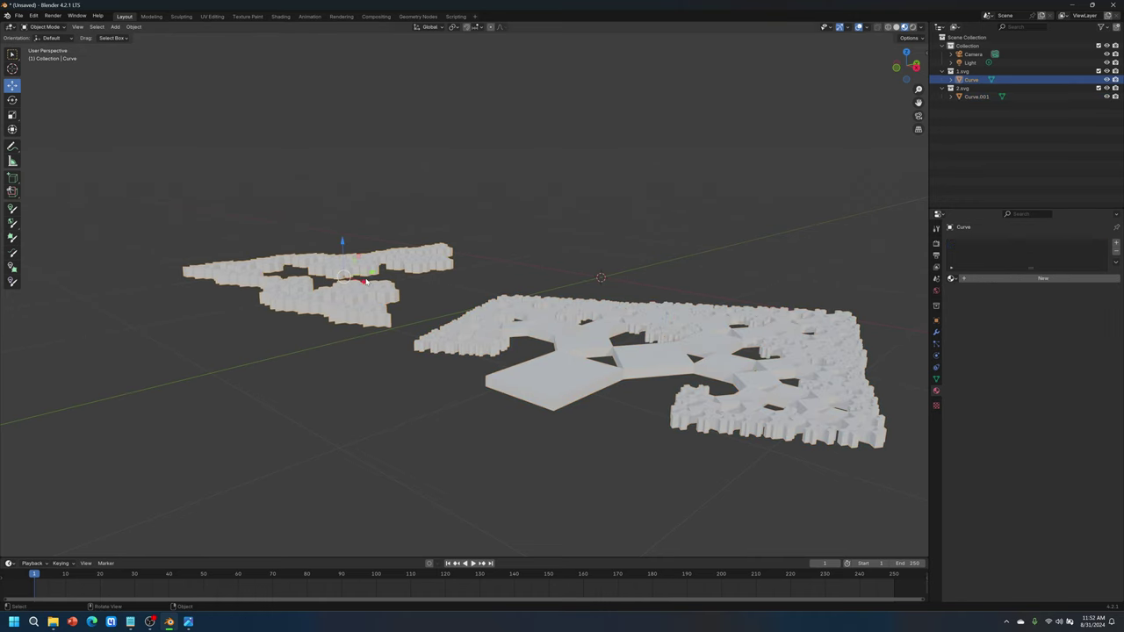
pyautogui.click(1040, 278)
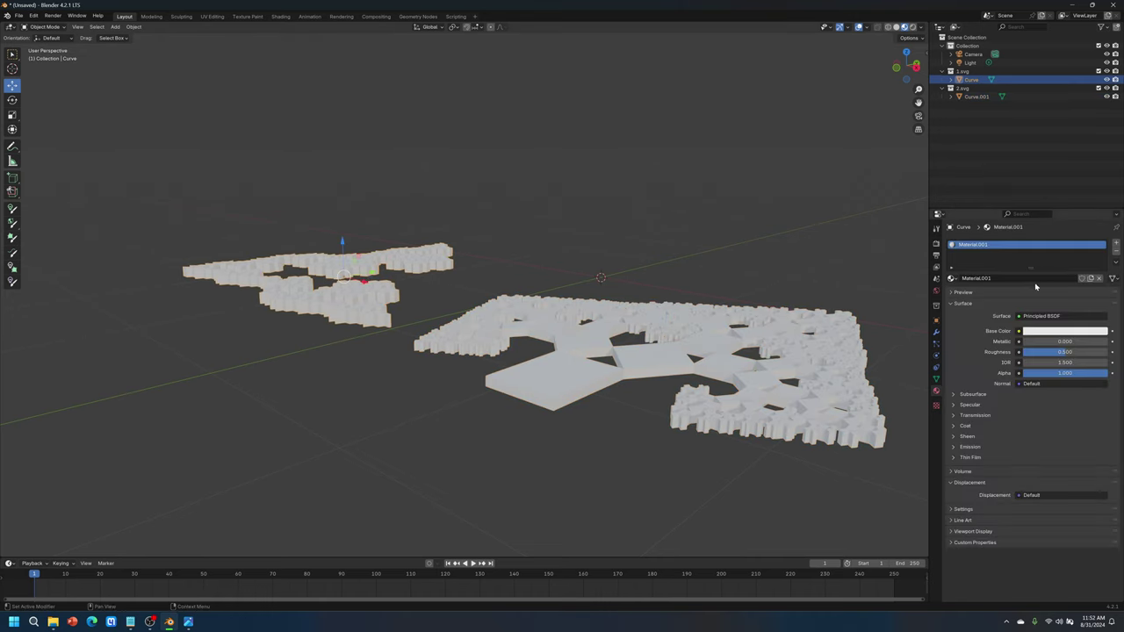
pyautogui.click(1049, 316)
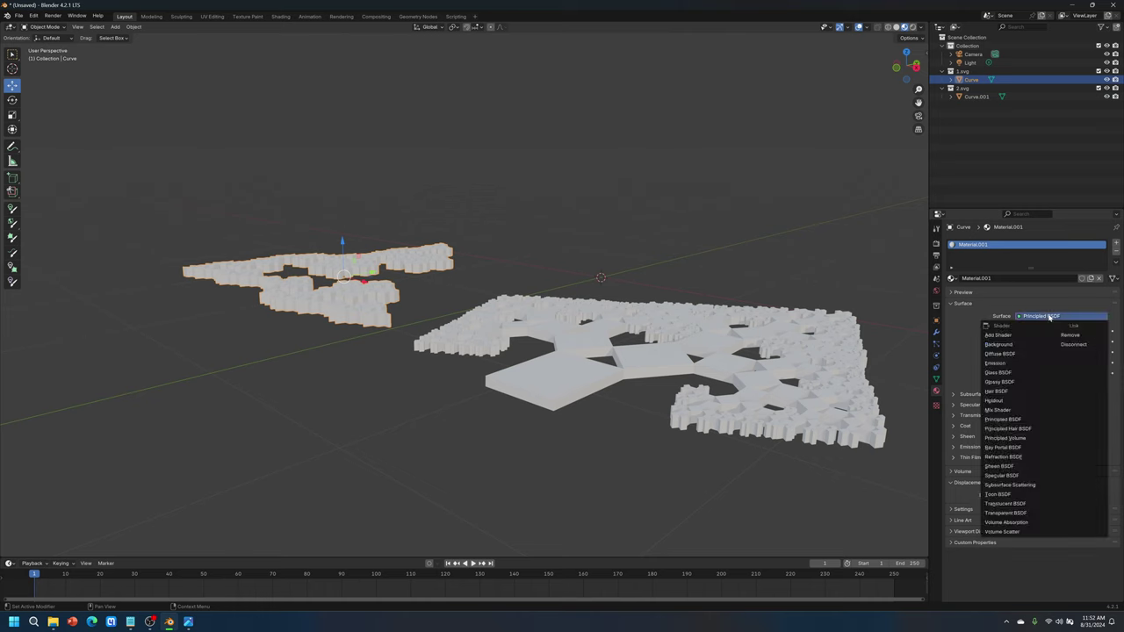
pyautogui.click(1006, 376)
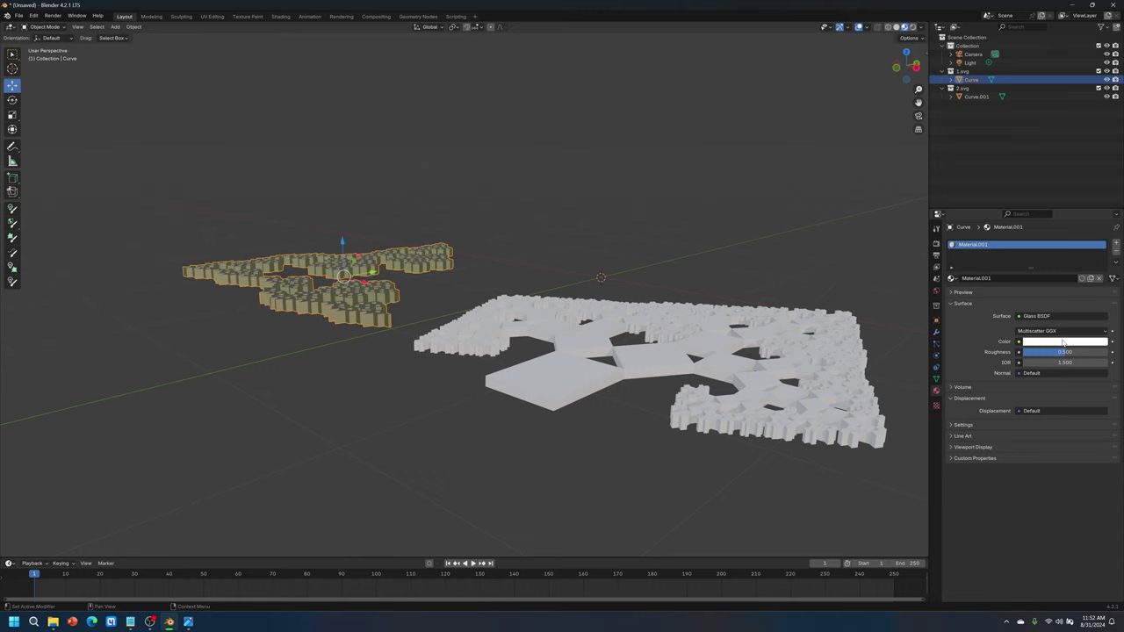
# Set Curve.001's surface to Glass BSDF and tint its colour red.
pyautogui.click(615, 358)
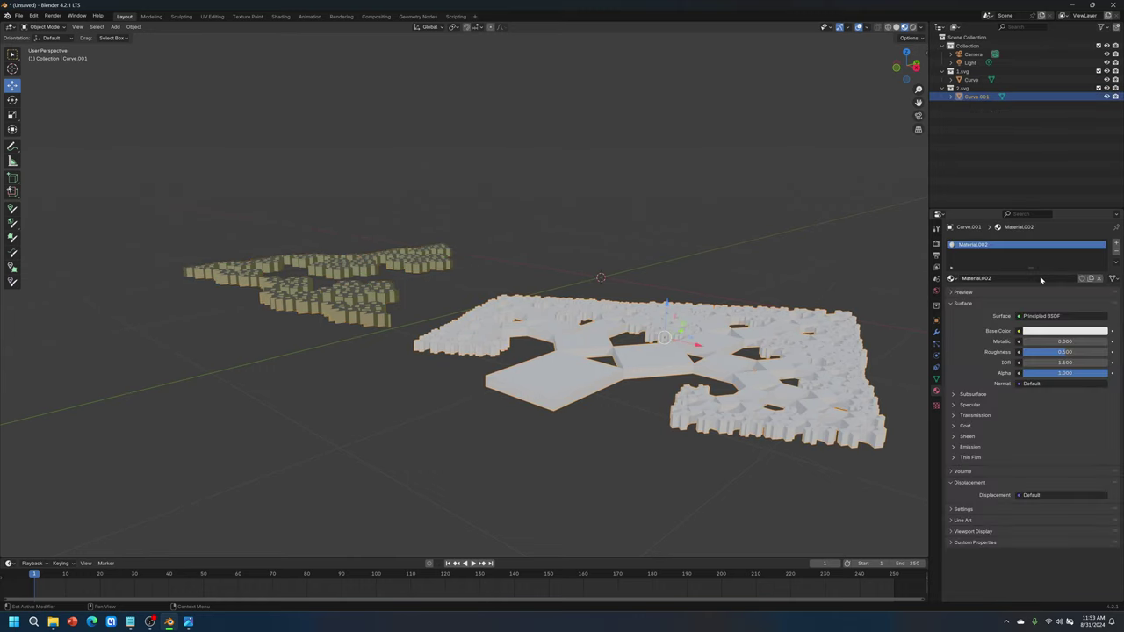
pyautogui.click(1044, 316)
pyautogui.click(1058, 313)
pyautogui.click(1044, 316)
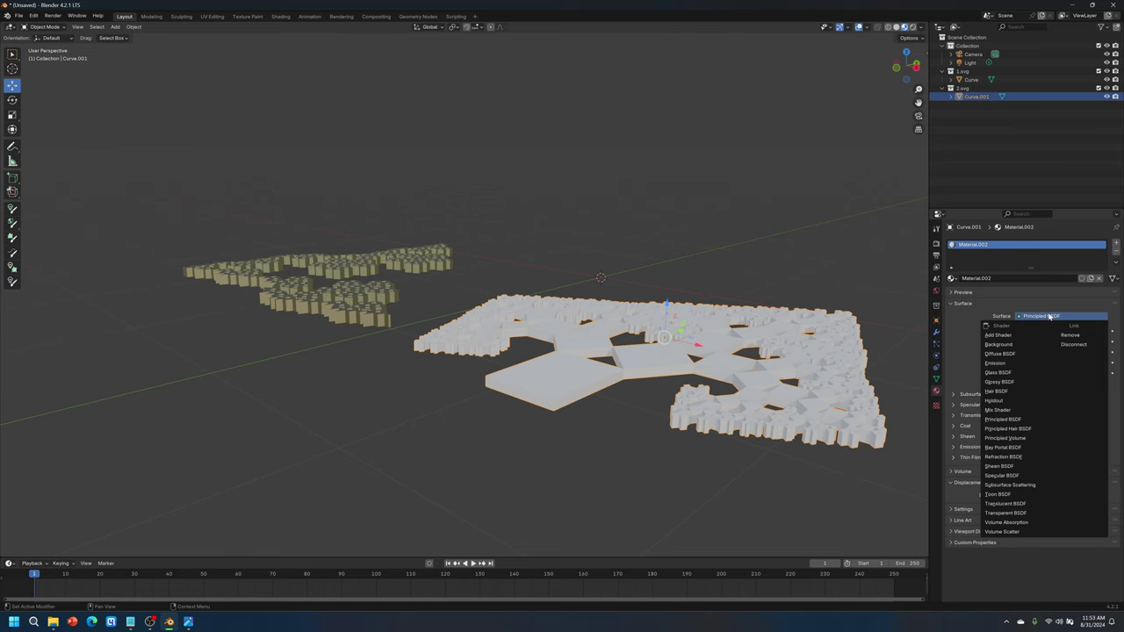
pyautogui.click(998, 372)
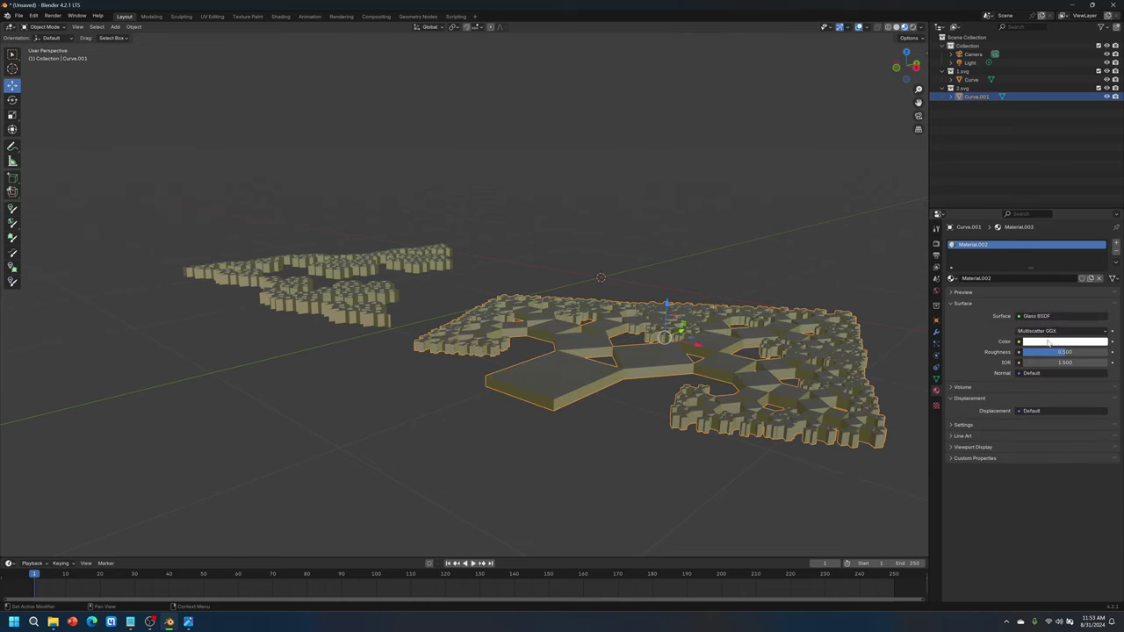
pyautogui.click(1058, 341)
pyautogui.moveTo(1055, 245); pyautogui.dragTo(1052, 282)
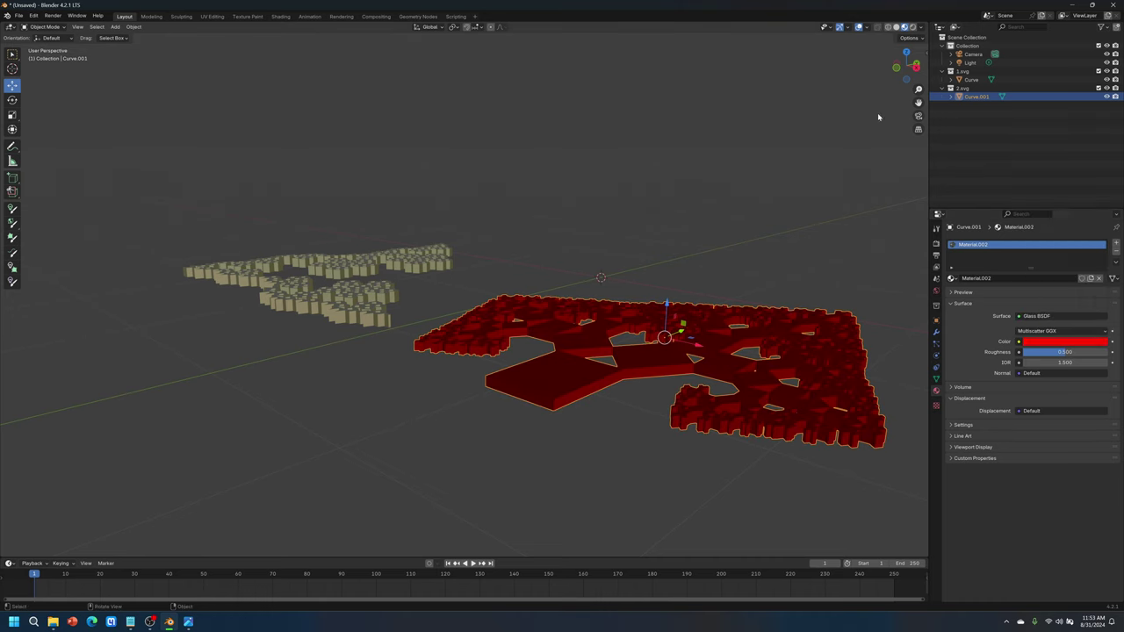
pyautogui.click(835, 132)
pyautogui.moveTo(747, 237); pyautogui.dragTo(814, 283, button='middle')
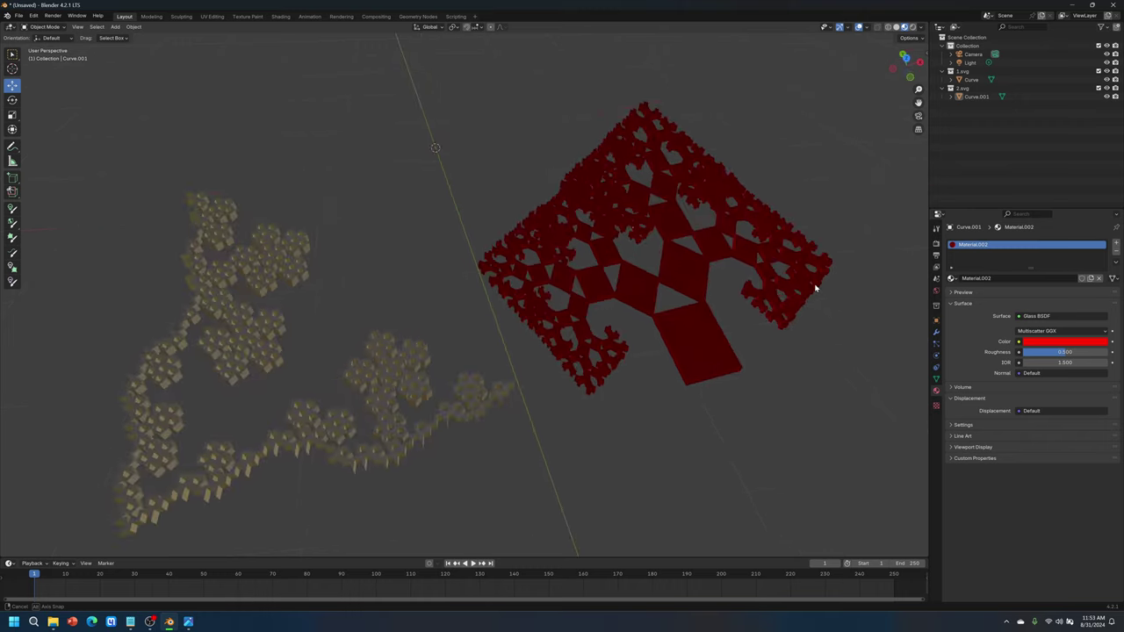
pyautogui.moveTo(815, 288); pyautogui.dragTo(815, 269, button='middle')
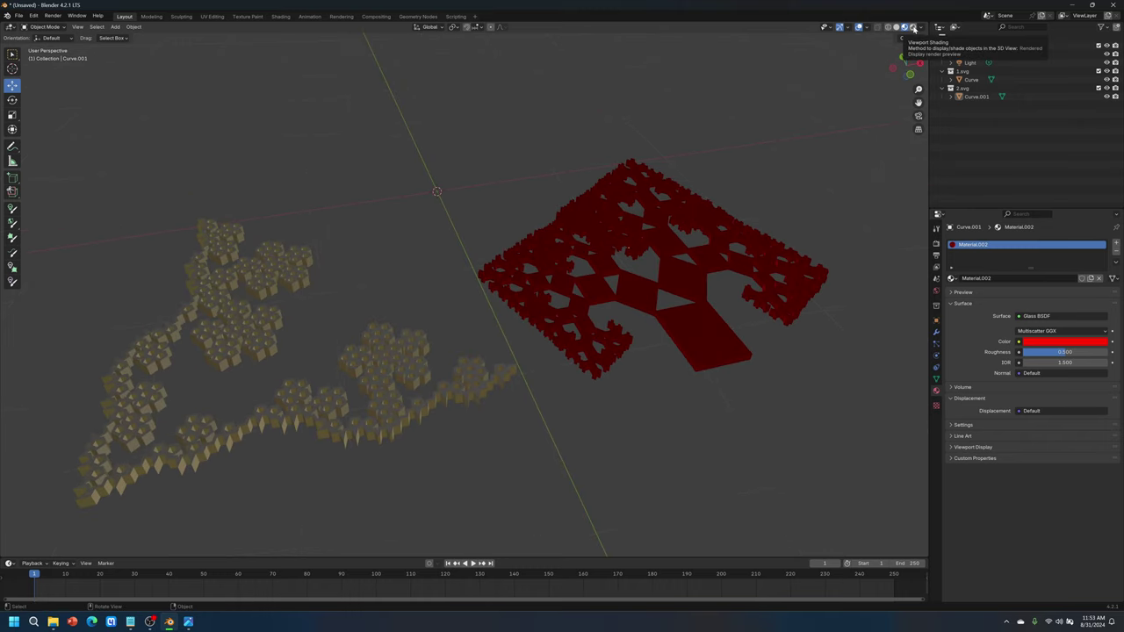
# Switch the viewport to Rendered shading, frame the glass fractals, and show the World settings.
pyautogui.click(913, 28)
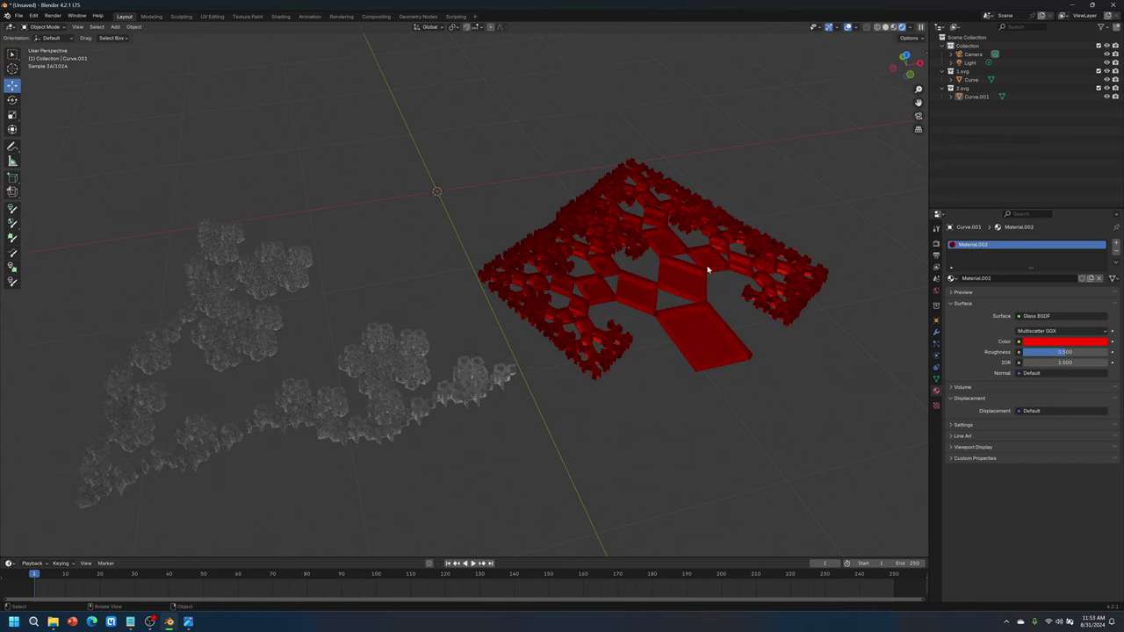
pyautogui.moveTo(708, 269); pyautogui.dragTo(672, 289, button='middle')
pyautogui.scroll(5, 682, 253)
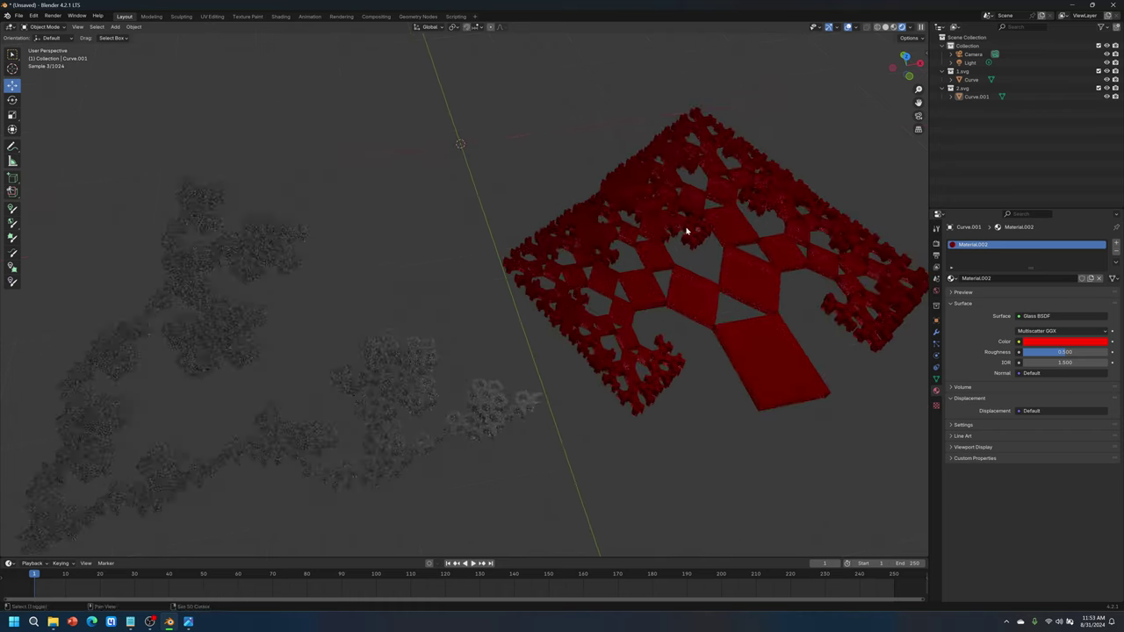
pyautogui.keyDown('shift'); pyautogui.moveTo(688, 231); pyautogui.dragTo(694, 216, button='middle'); pyautogui.keyUp('shift')
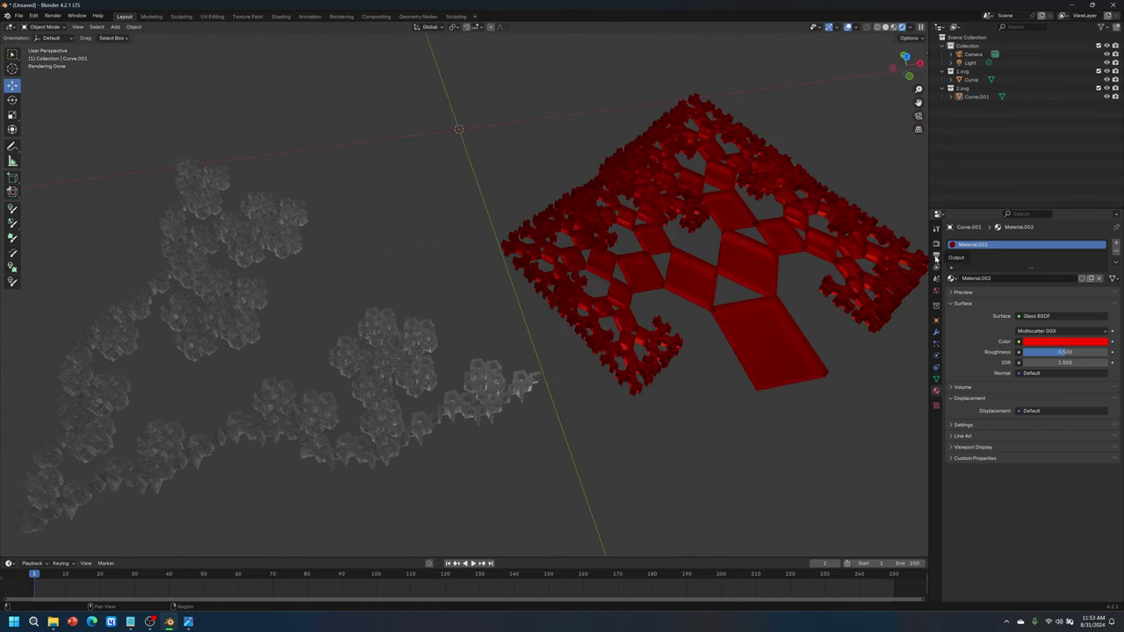
pyautogui.click(936, 292)
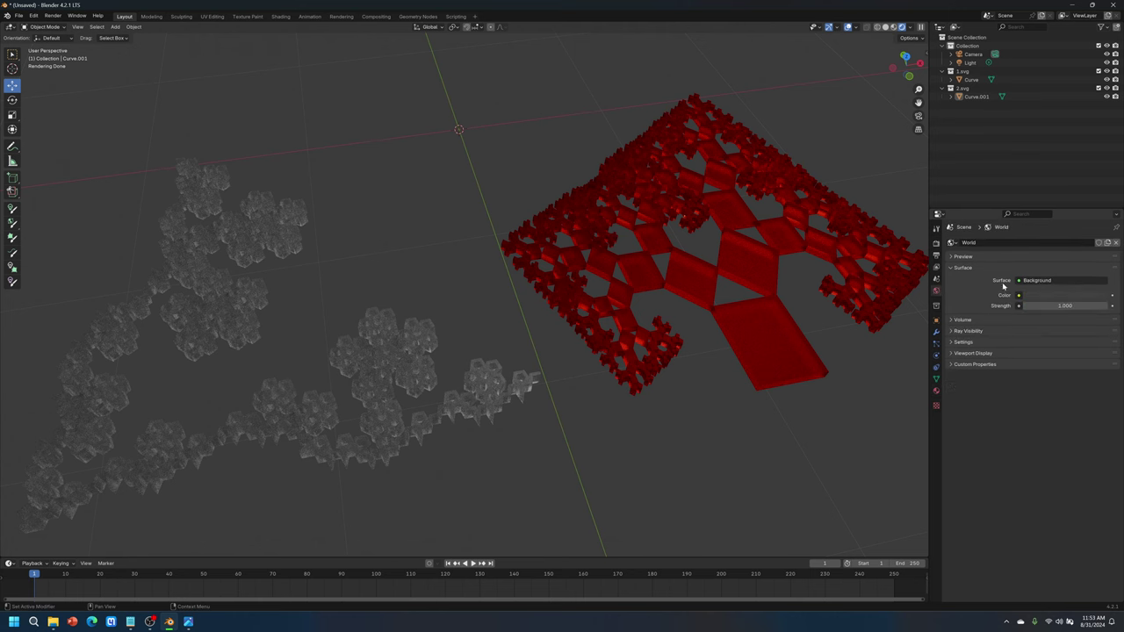
# Drop the World colour's value to zero for a black background, then zoom out to a low view.
pyautogui.click(1038, 295)
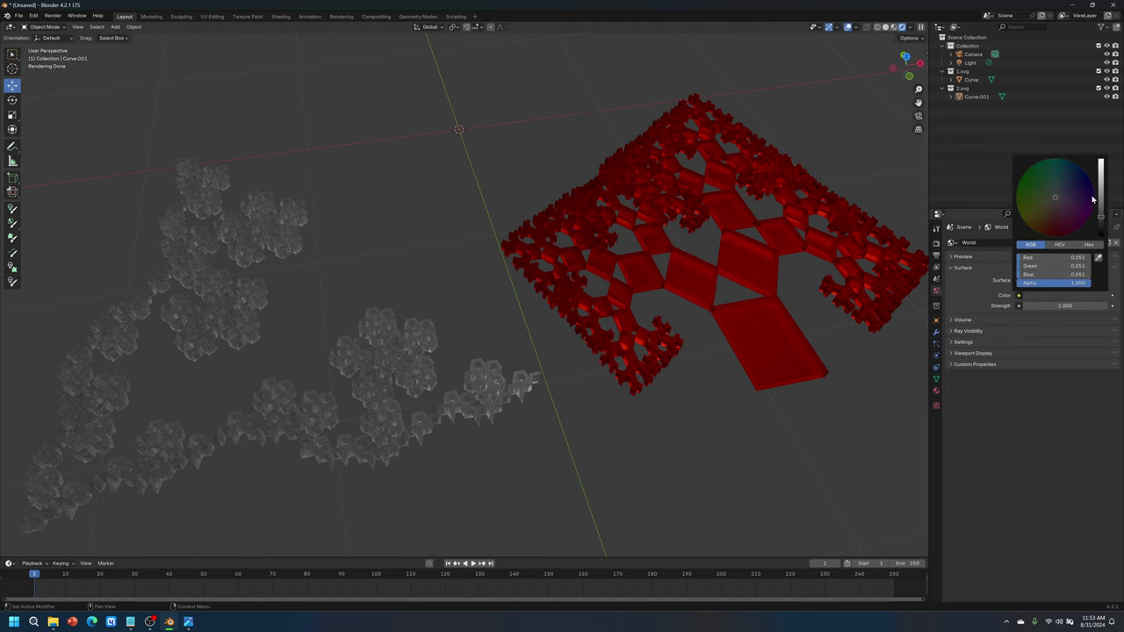
pyautogui.moveTo(1100, 219); pyautogui.dragTo(1100, 227)
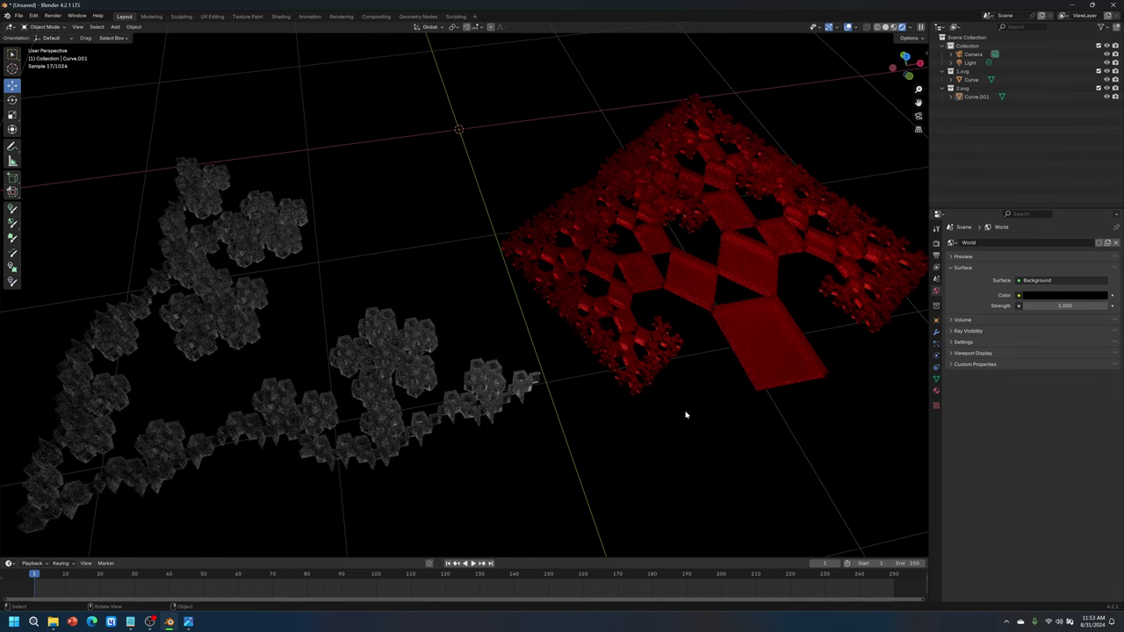
pyautogui.scroll(-4, 387, 287)
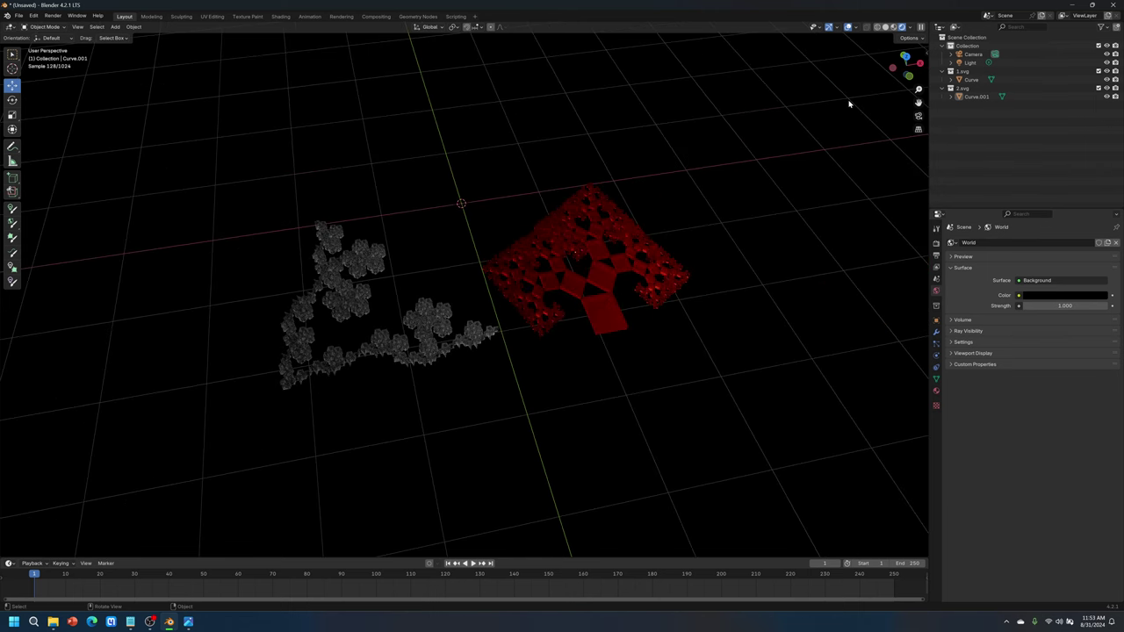
pyautogui.scroll(-6, 545, 223)
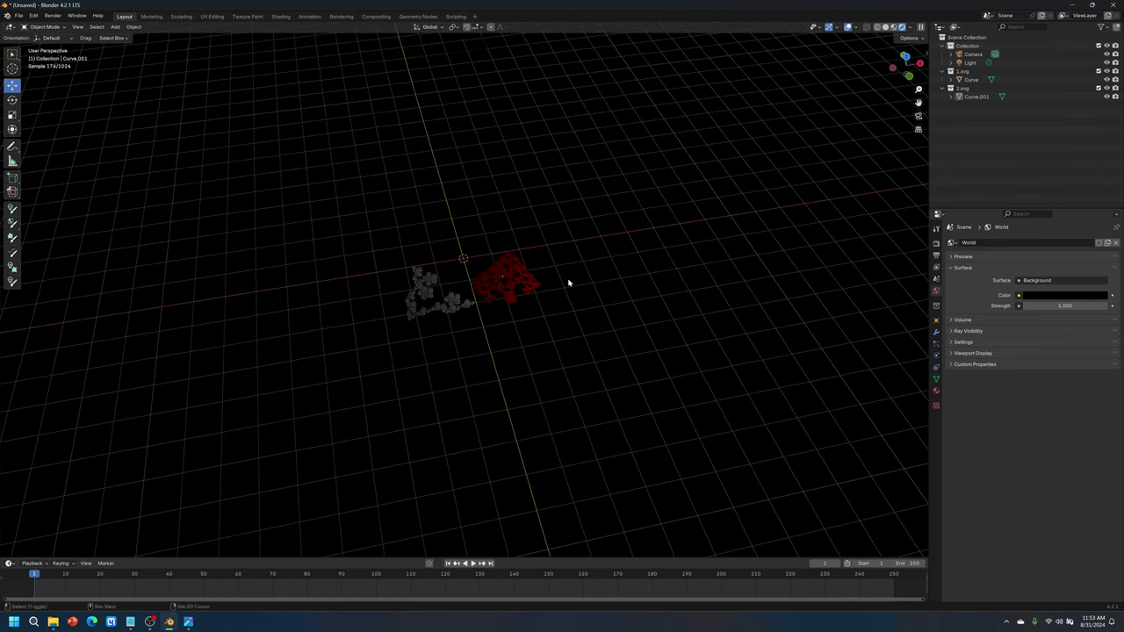
pyautogui.scroll(-5, 527, 307)
pyautogui.moveTo(512, 296); pyautogui.dragTo(512, 275, button='middle')
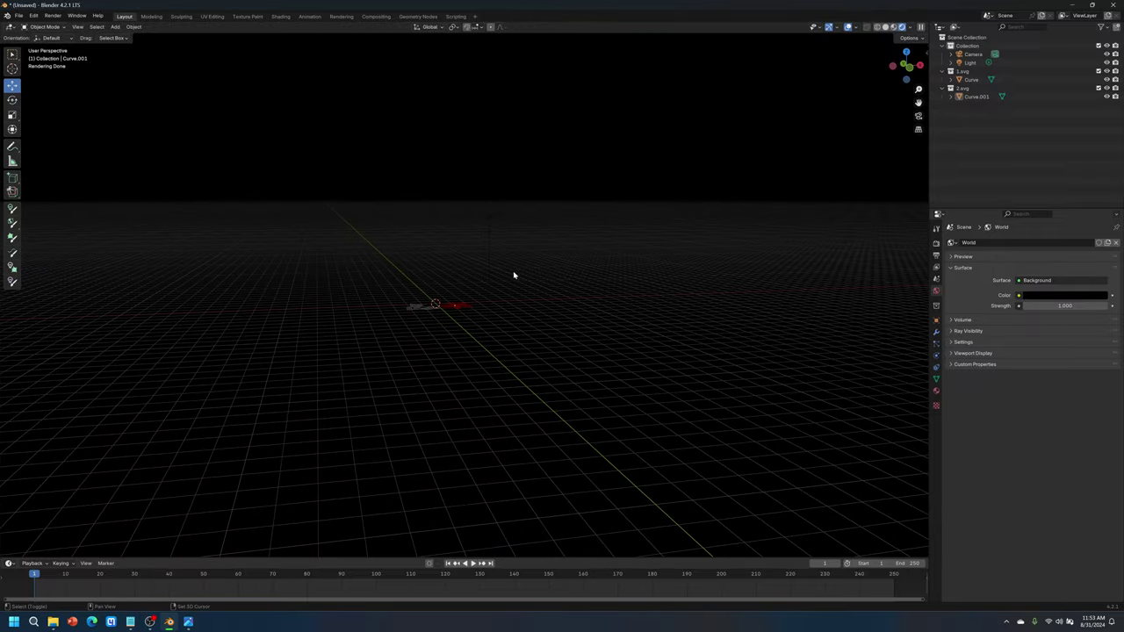
# Add a torus and try scaling it up, then undo and delete it.
pyautogui.click(115, 27)
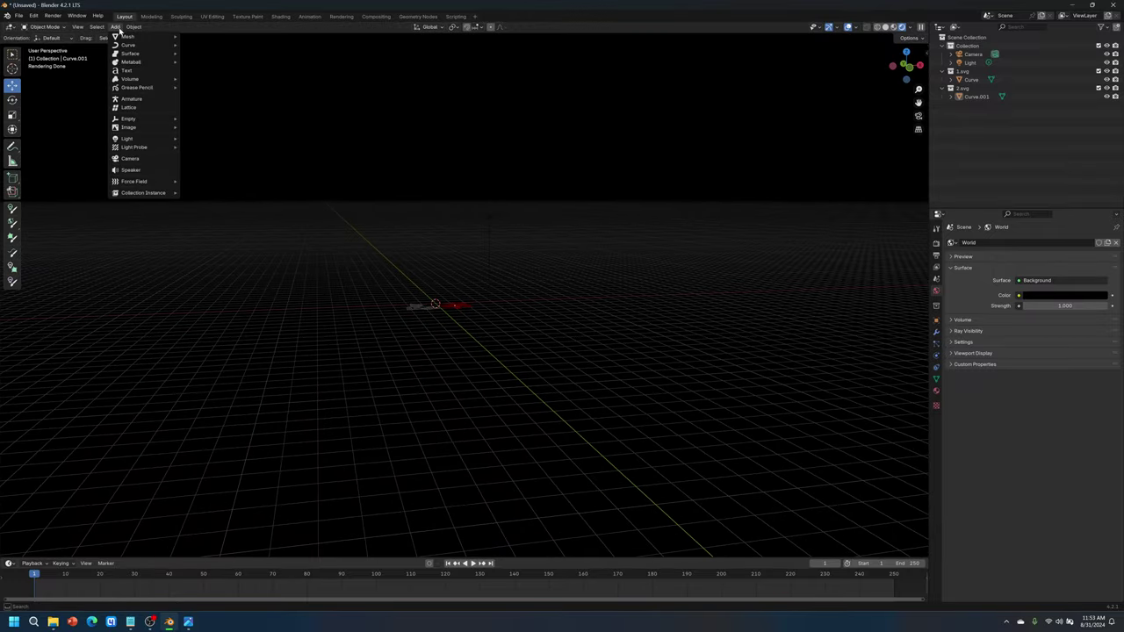
pyautogui.moveTo(135, 41)
pyautogui.click(221, 95)
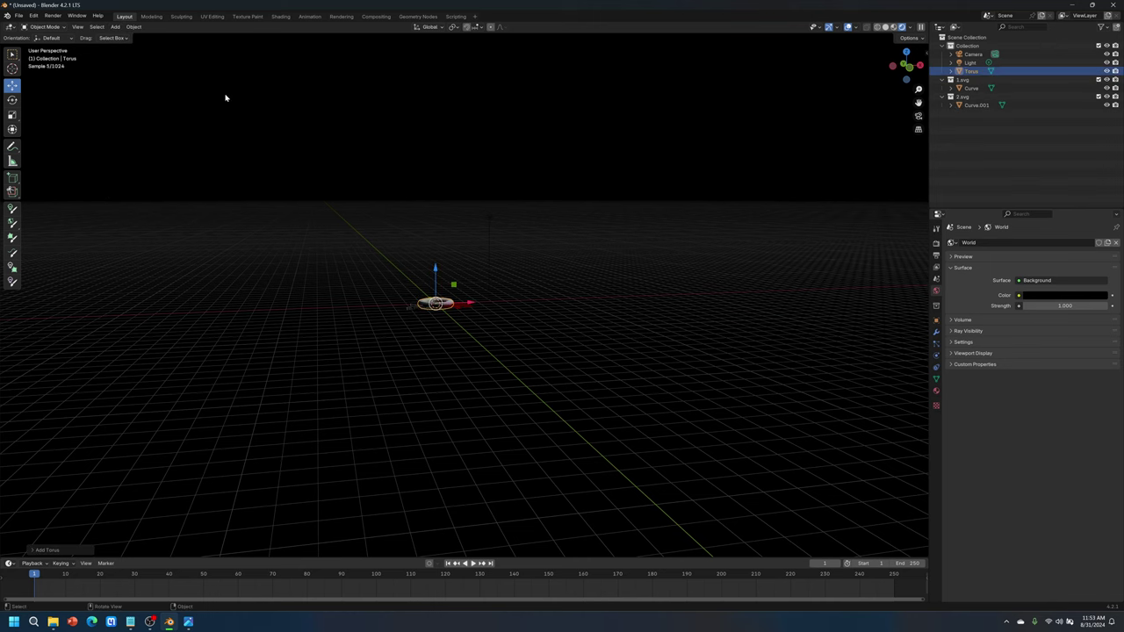
pyautogui.scroll(3, 484, 353)
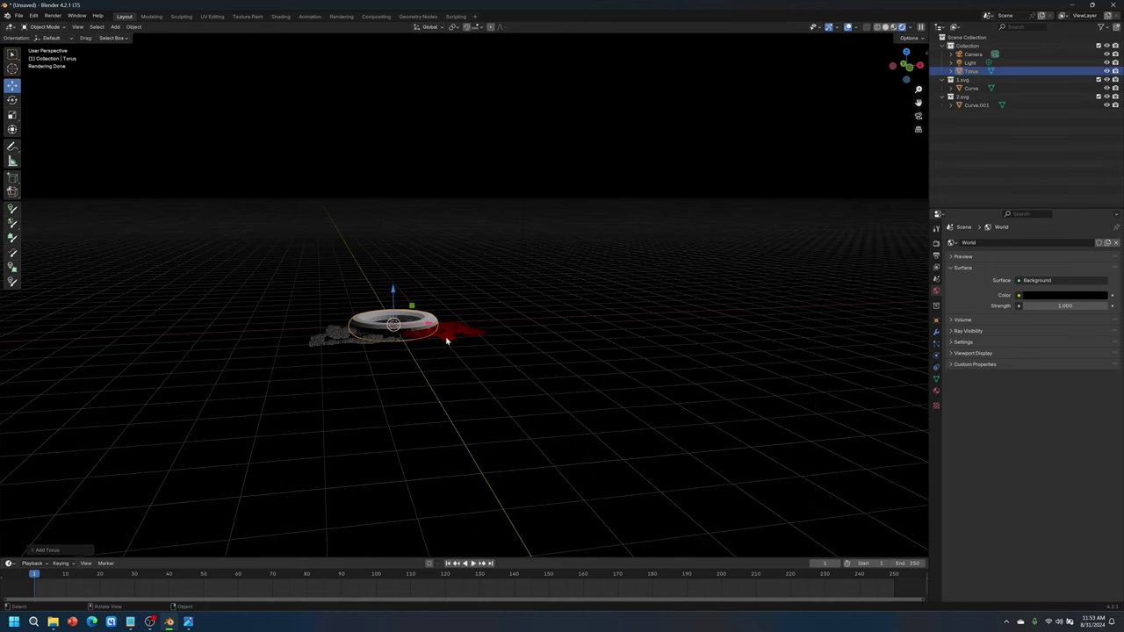
pyautogui.scroll(-2, 472, 323)
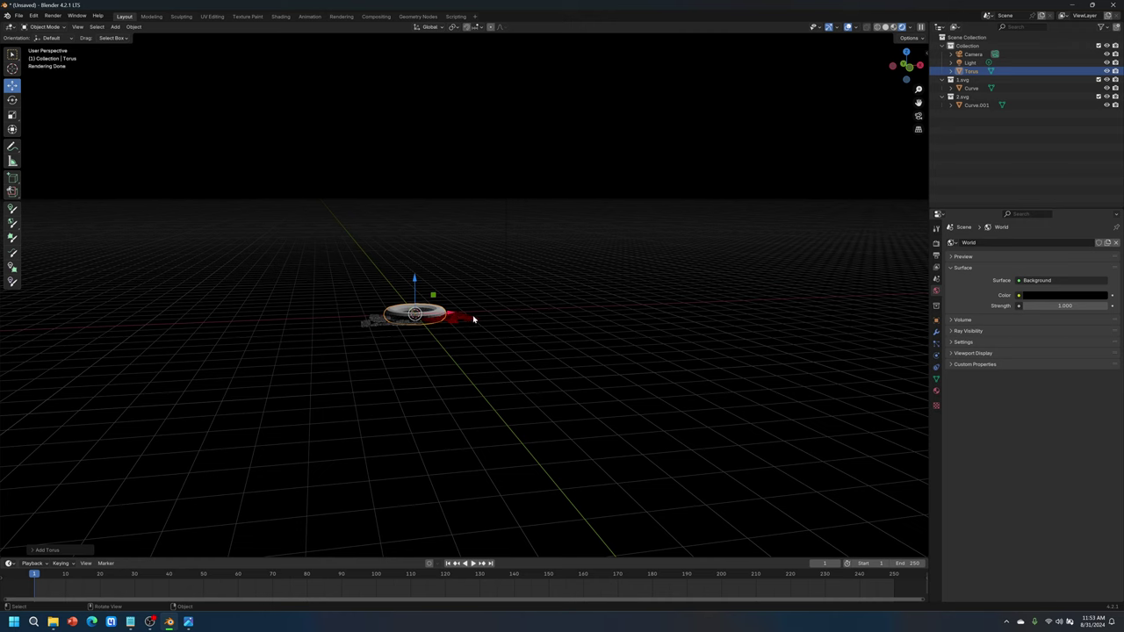
pyautogui.press('s')
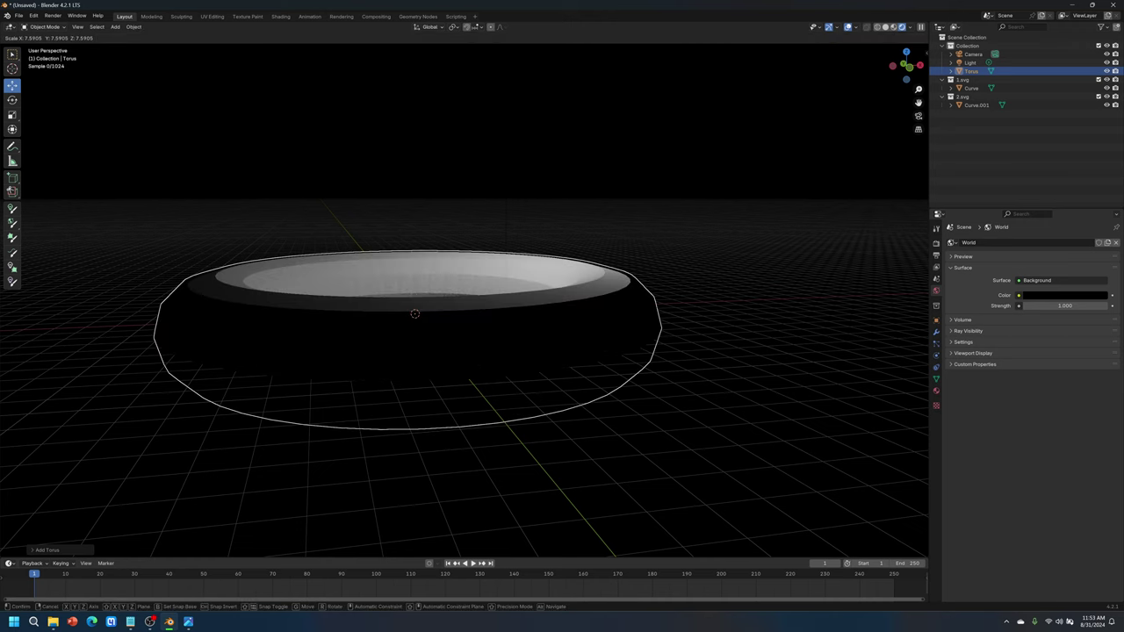
pyautogui.press('Return')
pyautogui.hotkey('ctrl', 'z')
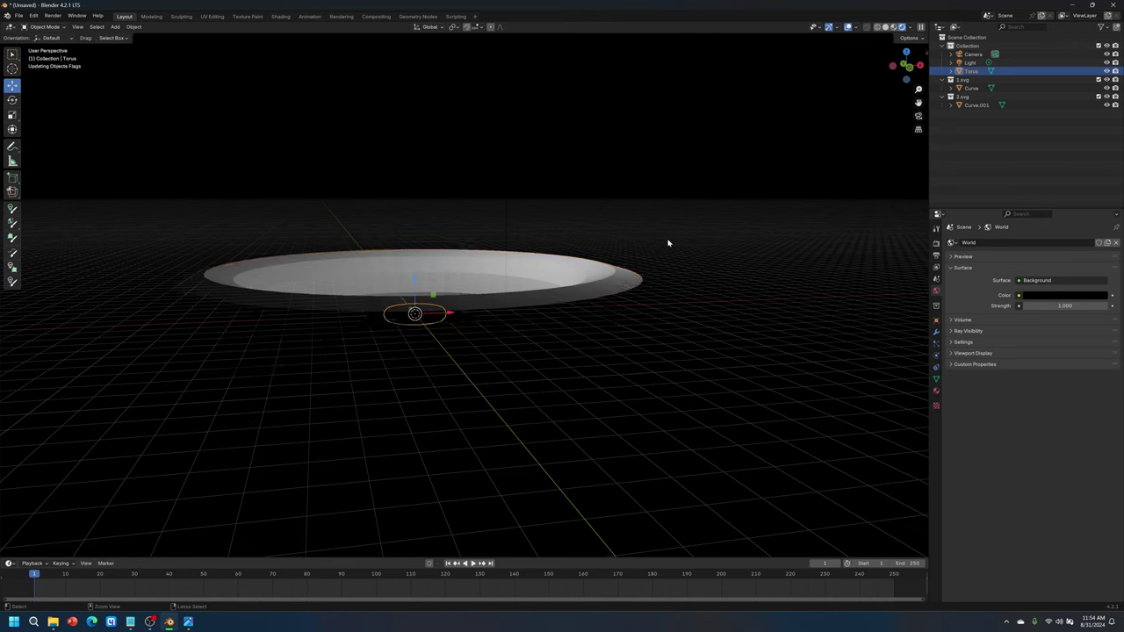
pyautogui.press('Delete')
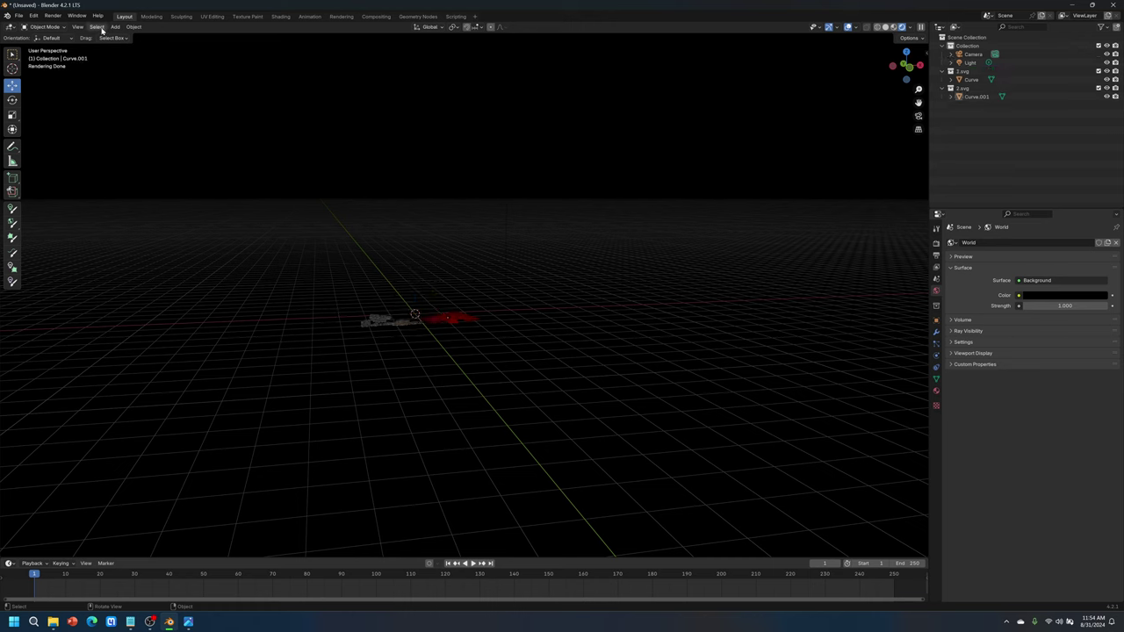
# Add a new torus with a Major Radius of 8 m.
pyautogui.click(115, 27)
pyautogui.moveTo(129, 37)
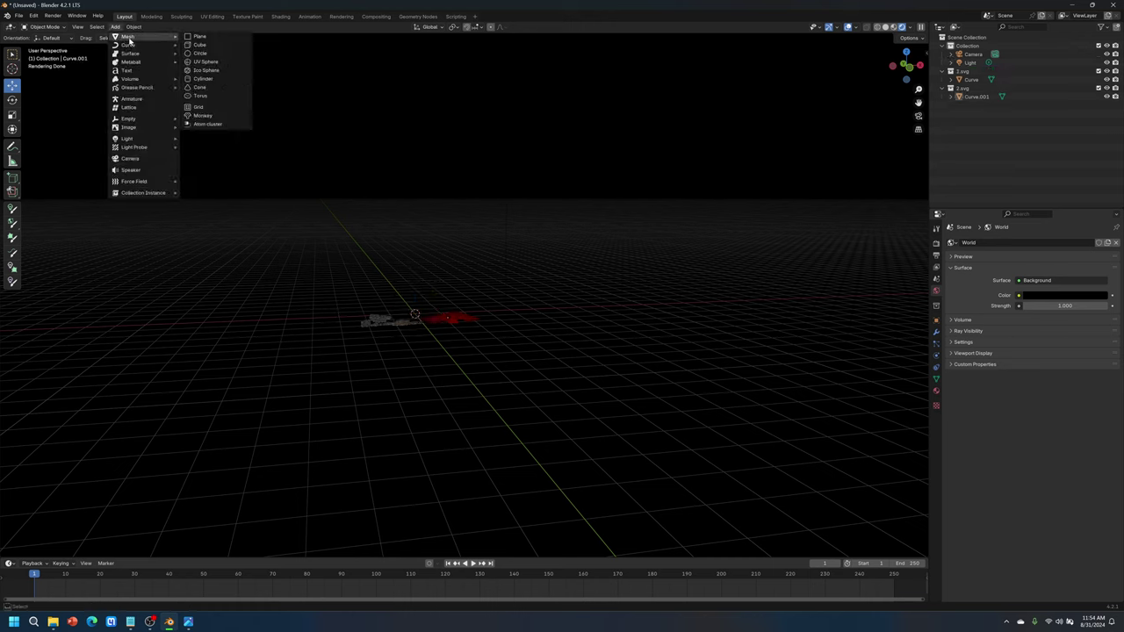
pyautogui.click(231, 99)
pyautogui.click(46, 549)
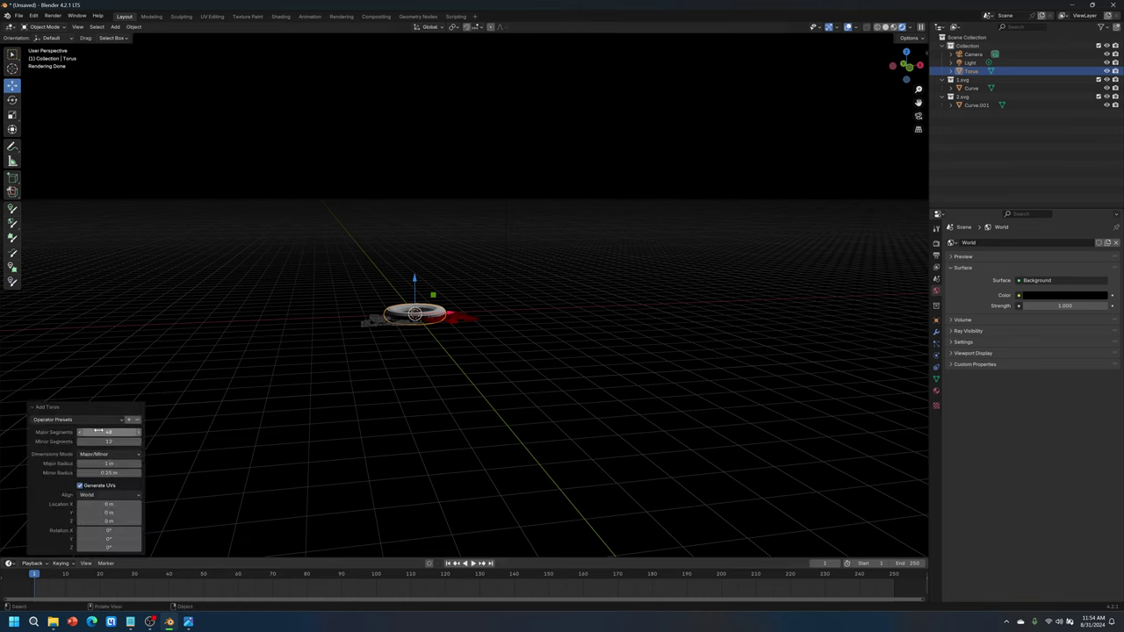
pyautogui.moveTo(102, 463); pyautogui.dragTo(132, 463)
pyautogui.click(103, 464)
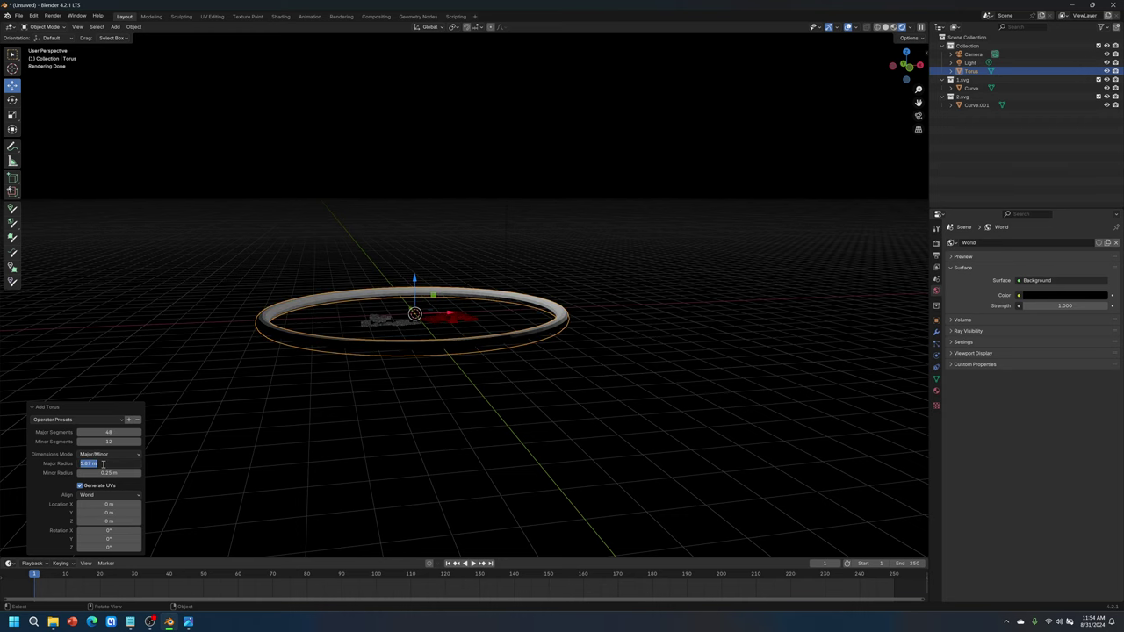
pyautogui.write('8')
pyautogui.press('Return')
# Raise the torus 5.55 m straight up along Z above the fractals.
pyautogui.moveTo(422, 320); pyautogui.dragTo(488, 310, button='middle')
pyautogui.press('g')
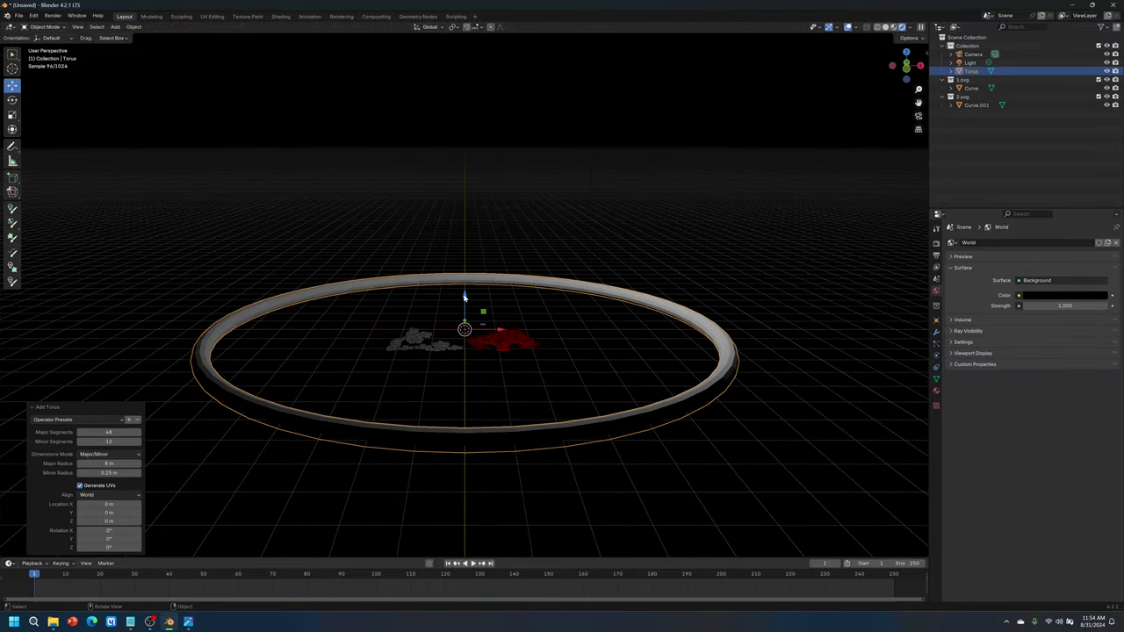
pyautogui.press('z')
pyautogui.click(517, 218)
pyautogui.moveTo(516, 219); pyautogui.dragTo(512, 284, button='middle')
# Reposition the light along X and then freely, and reselect the torus ring.
pyautogui.click(583, 192)
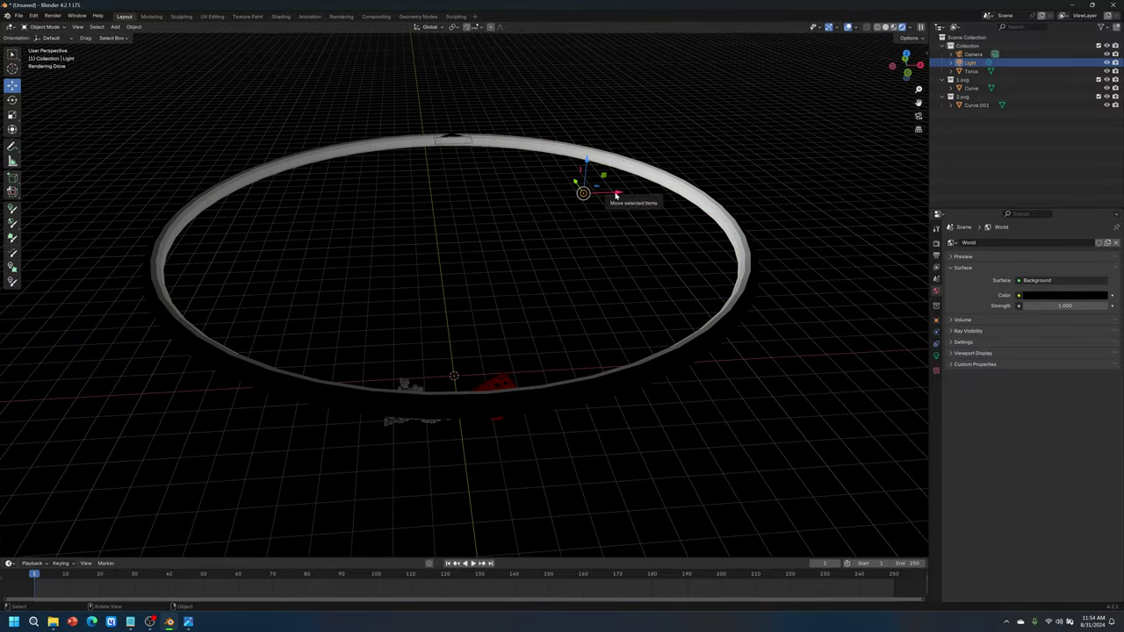
pyautogui.press('g')
pyautogui.press('x')
pyautogui.click(463, 219)
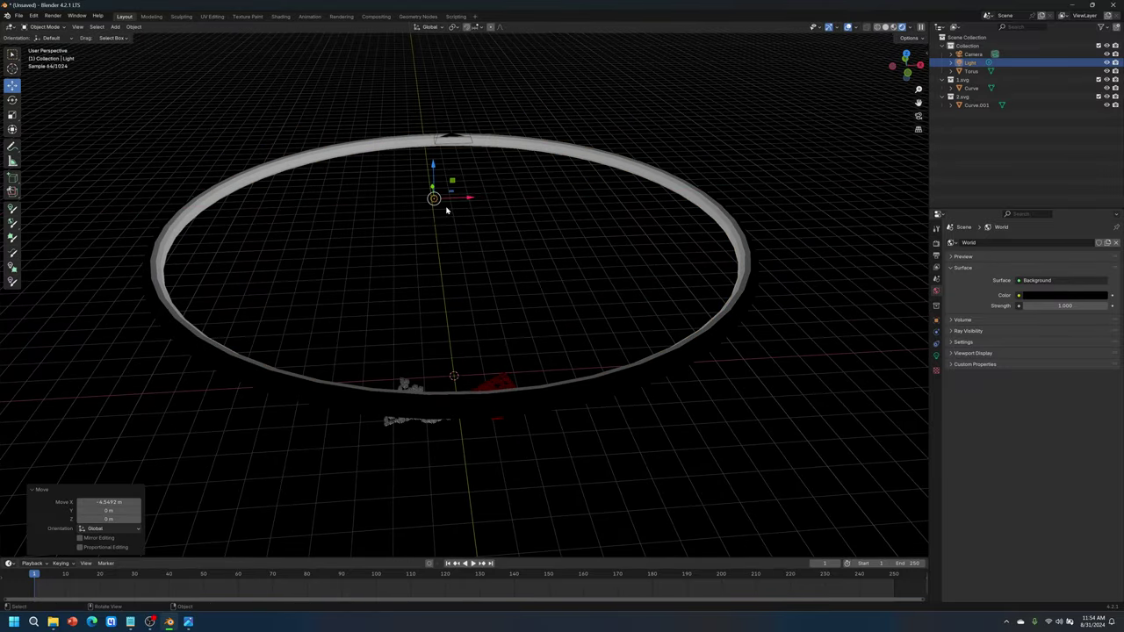
pyautogui.press('g')
pyautogui.click(488, 198)
pyautogui.moveTo(489, 198); pyautogui.dragTo(536, 331, button='middle')
pyautogui.click(691, 188)
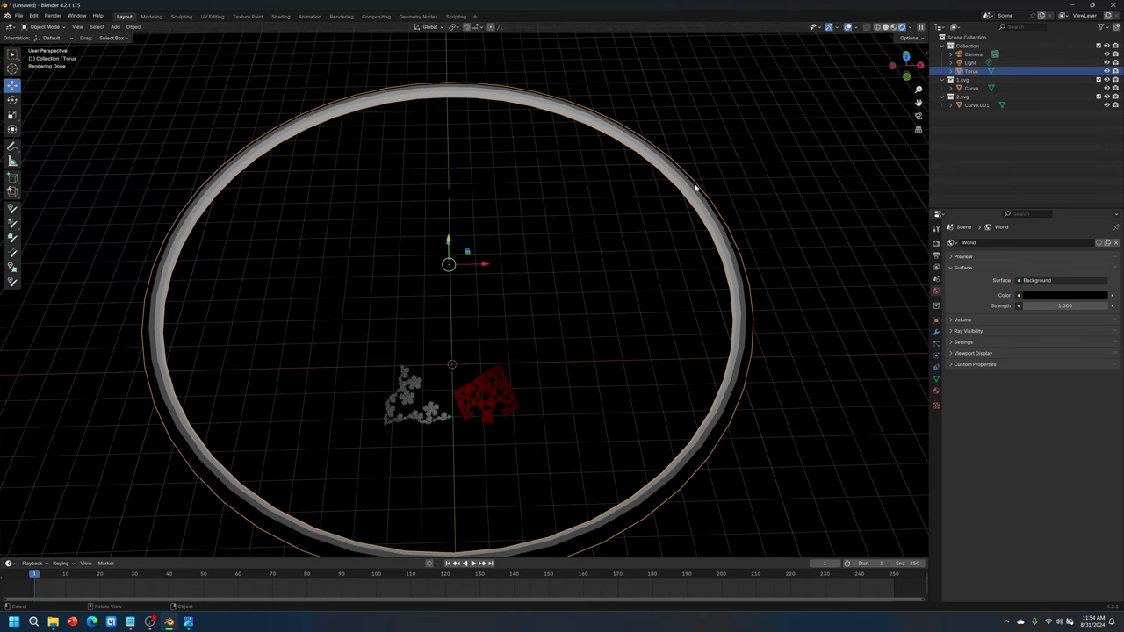
pyautogui.moveTo(812, 355); pyautogui.dragTo(778, 258, button='middle')
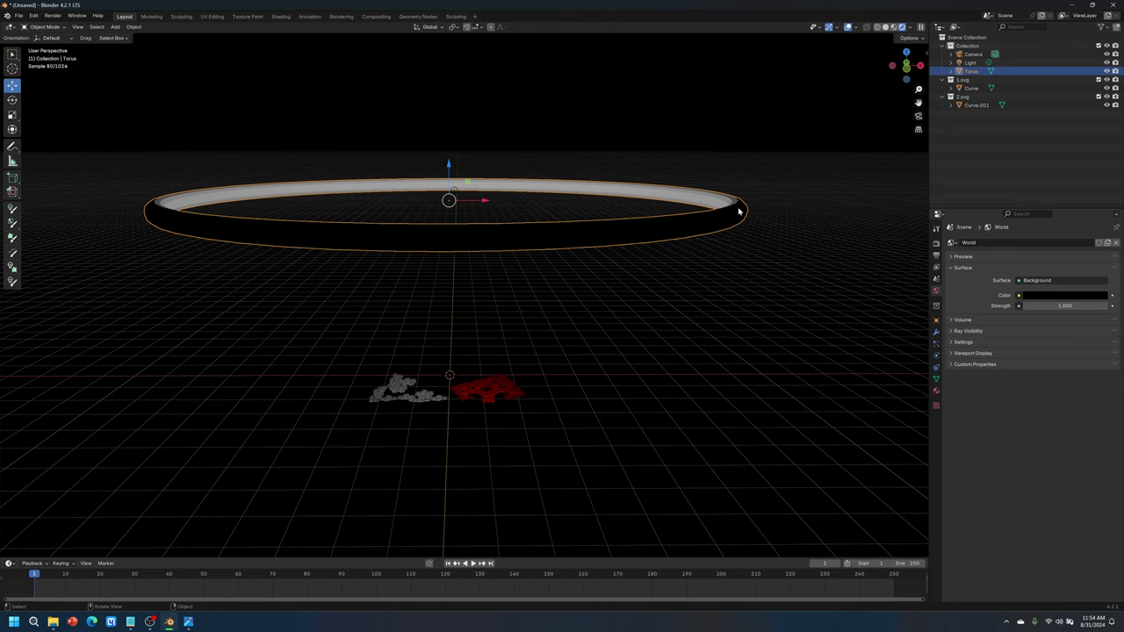
# Give the torus a new white emission material at strength 32.1, then view through the camera.
pyautogui.click(936, 392)
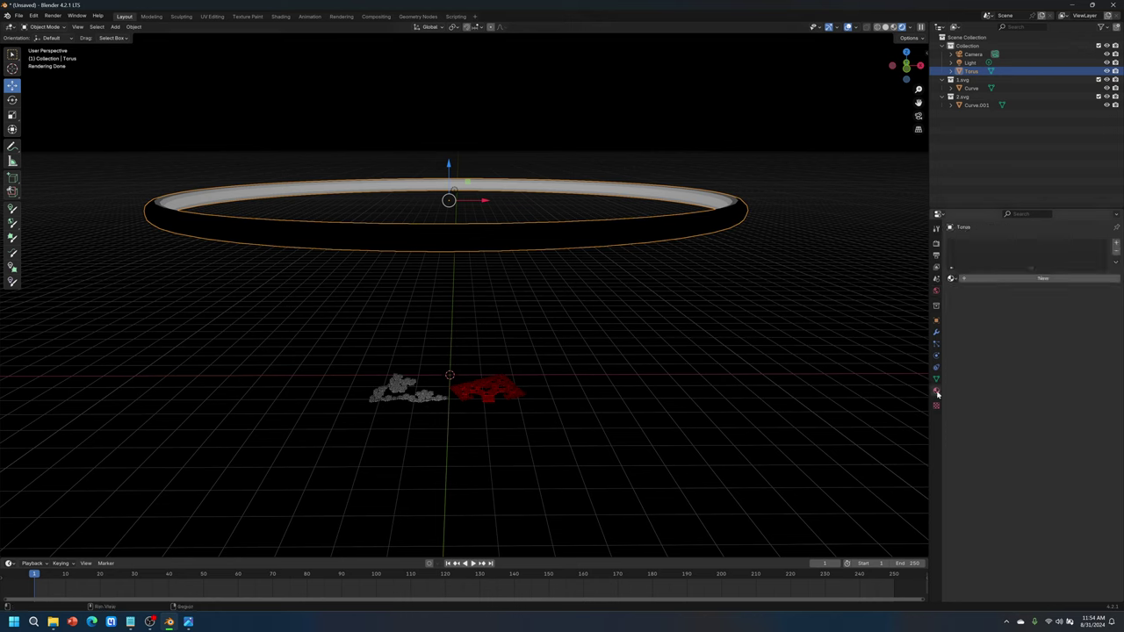
pyautogui.click(1039, 280)
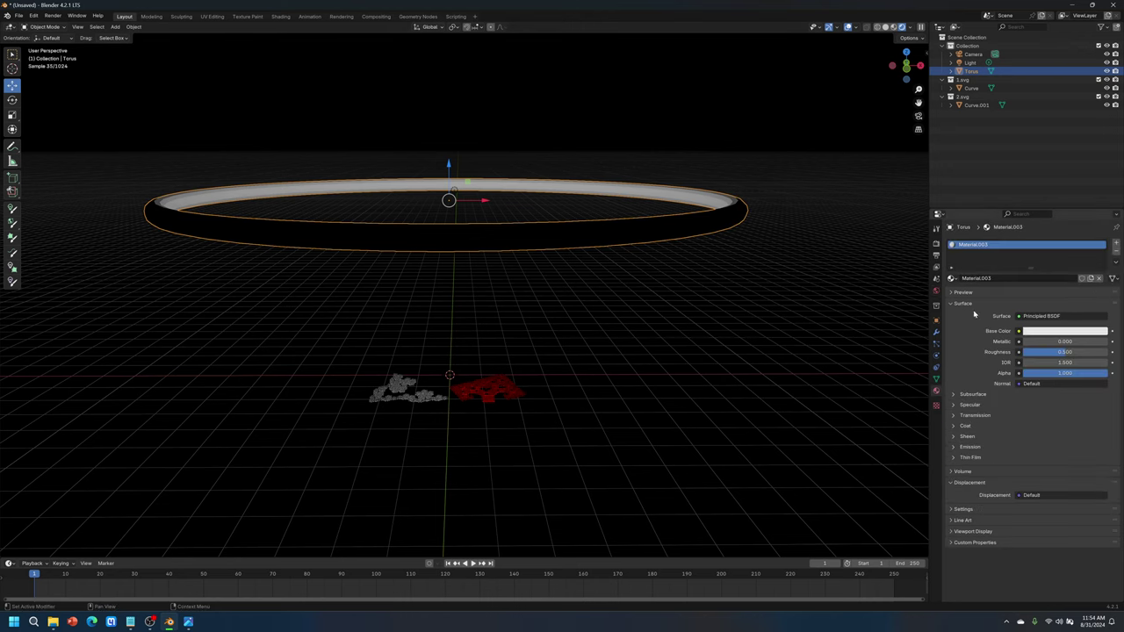
pyautogui.click(970, 448)
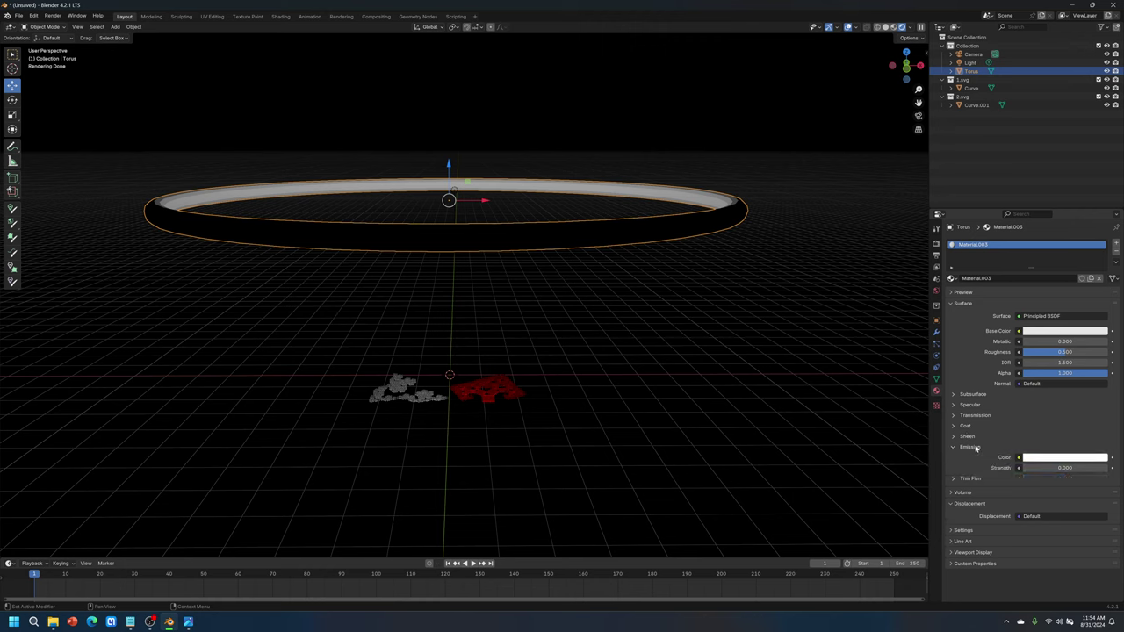
pyautogui.click(1065, 459)
pyautogui.click(1064, 468)
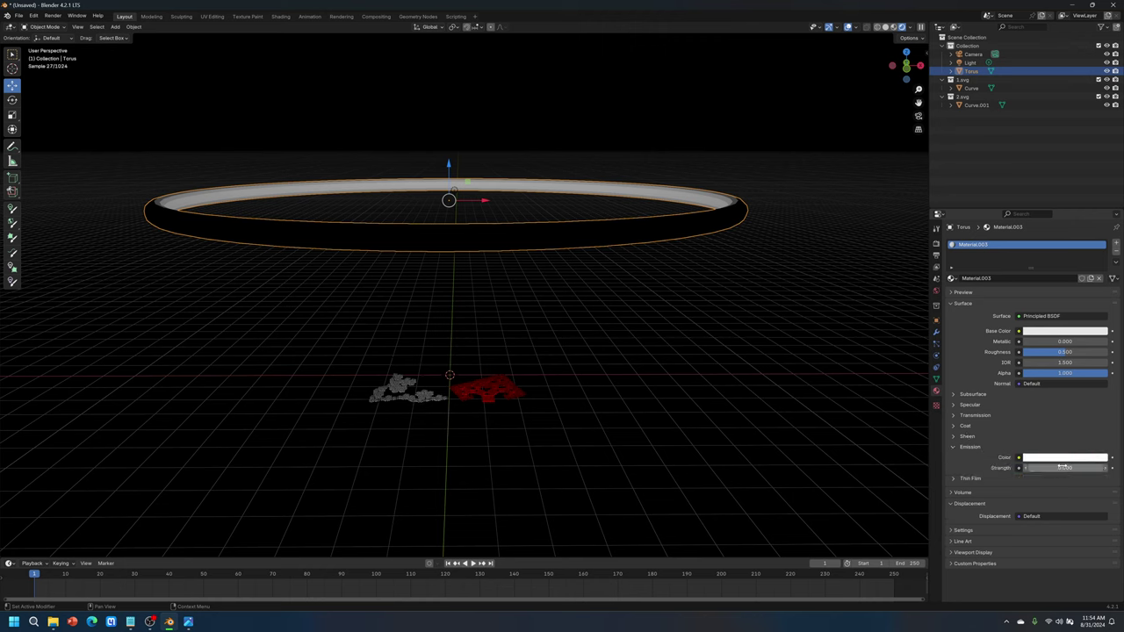
pyautogui.write('14.5')
pyautogui.press('Return')
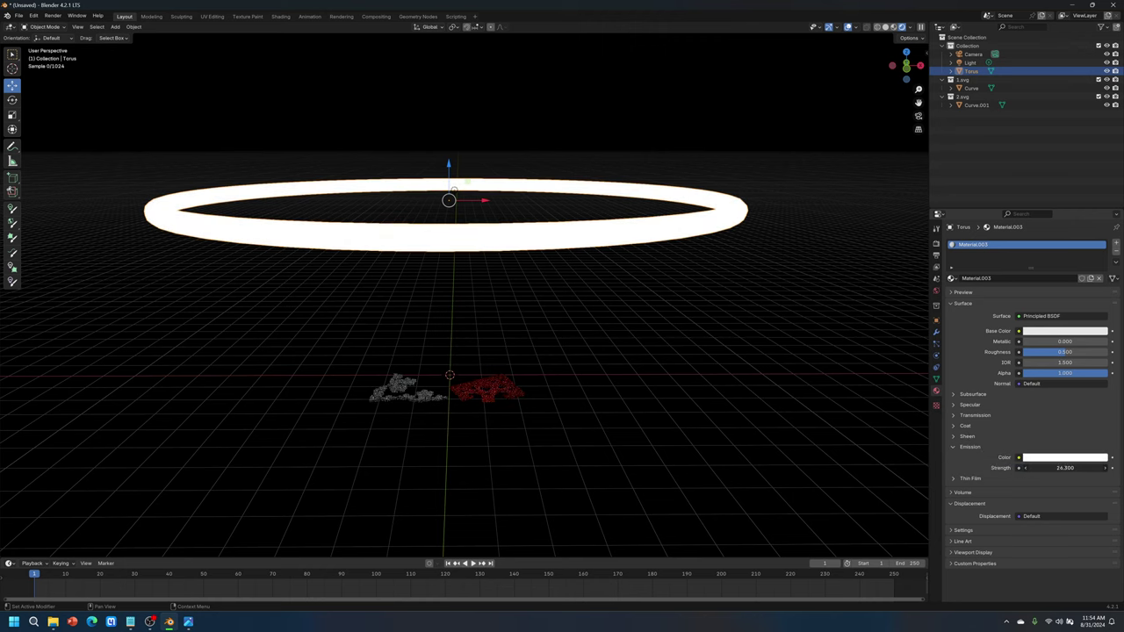
pyautogui.moveTo(1064, 468); pyautogui.dragTo(1089, 468)
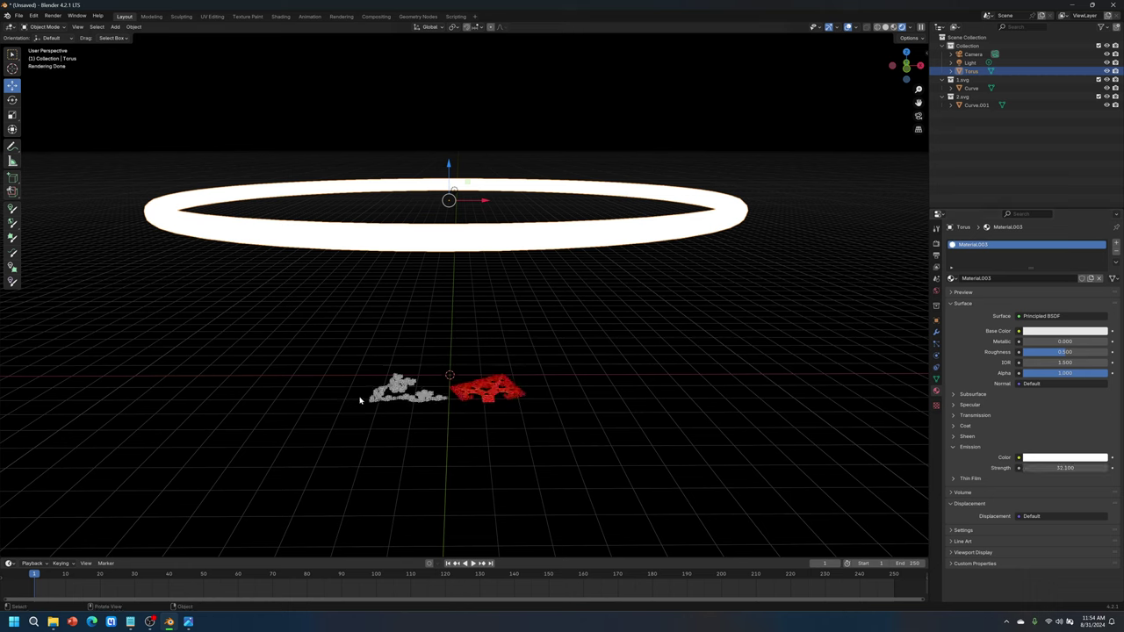
pyautogui.click(919, 115)
pyautogui.moveTo(665, 334); pyautogui.dragTo(620, 372, button='middle')
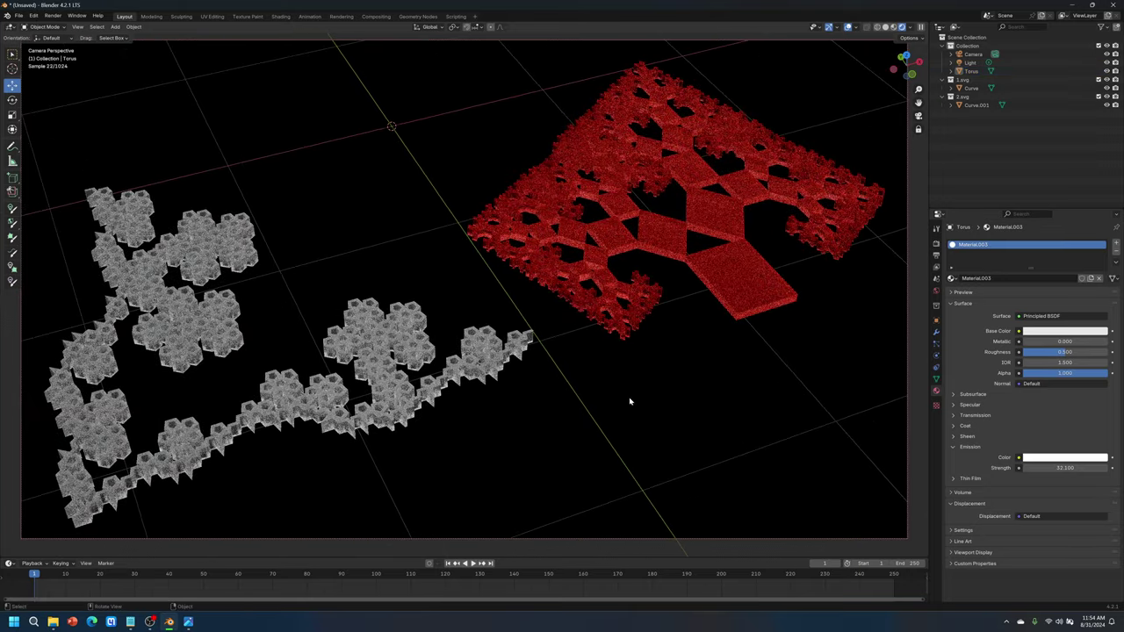
# Set the torus emission strength to 7.8 and select the red glass fractal.
pyautogui.moveTo(1064, 467); pyautogui.dragTo(1036, 467)
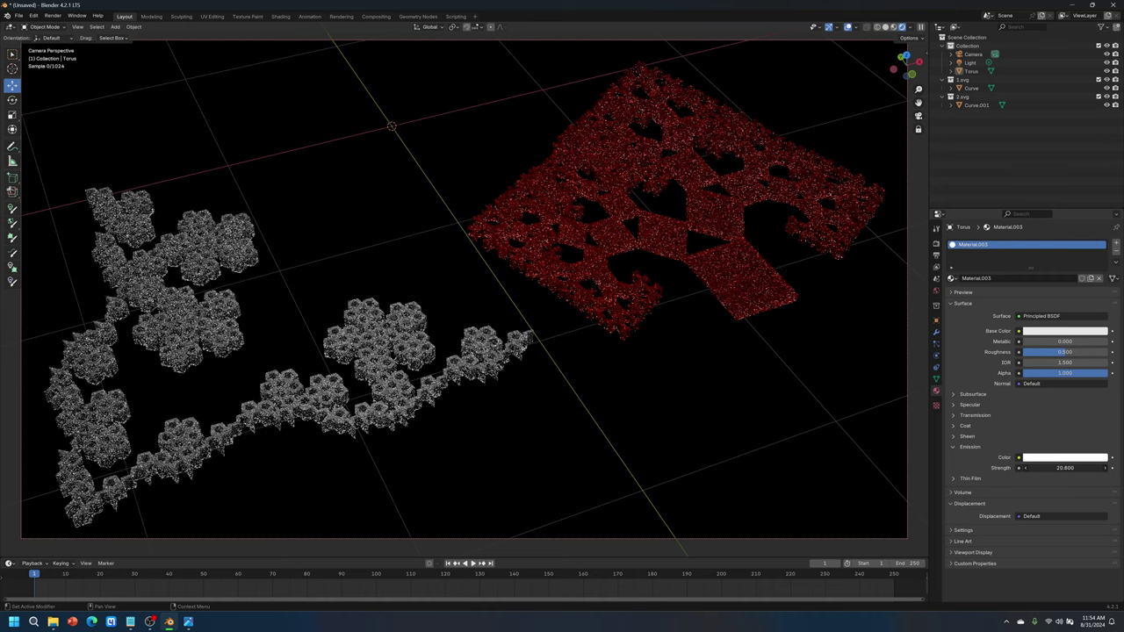
pyautogui.moveTo(1064, 467); pyautogui.dragTo(1089, 467)
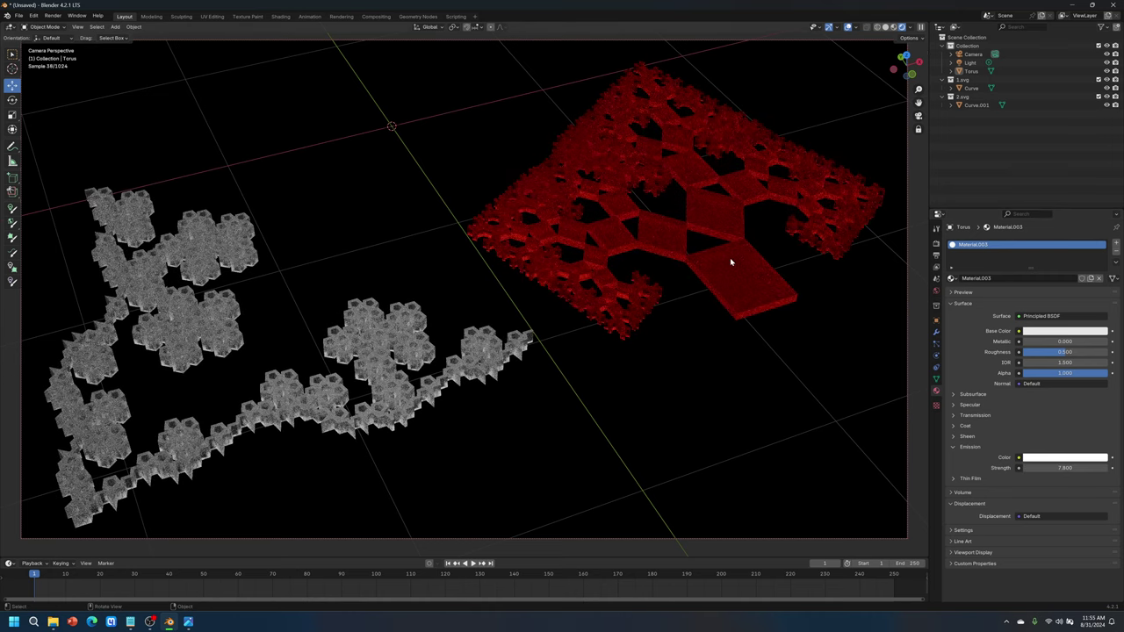
pyautogui.click(784, 294)
# Set the red glass fractal's Glass BSDF Roughness to 0.24.
pyautogui.moveTo(1064, 351); pyautogui.dragTo(1042, 351)
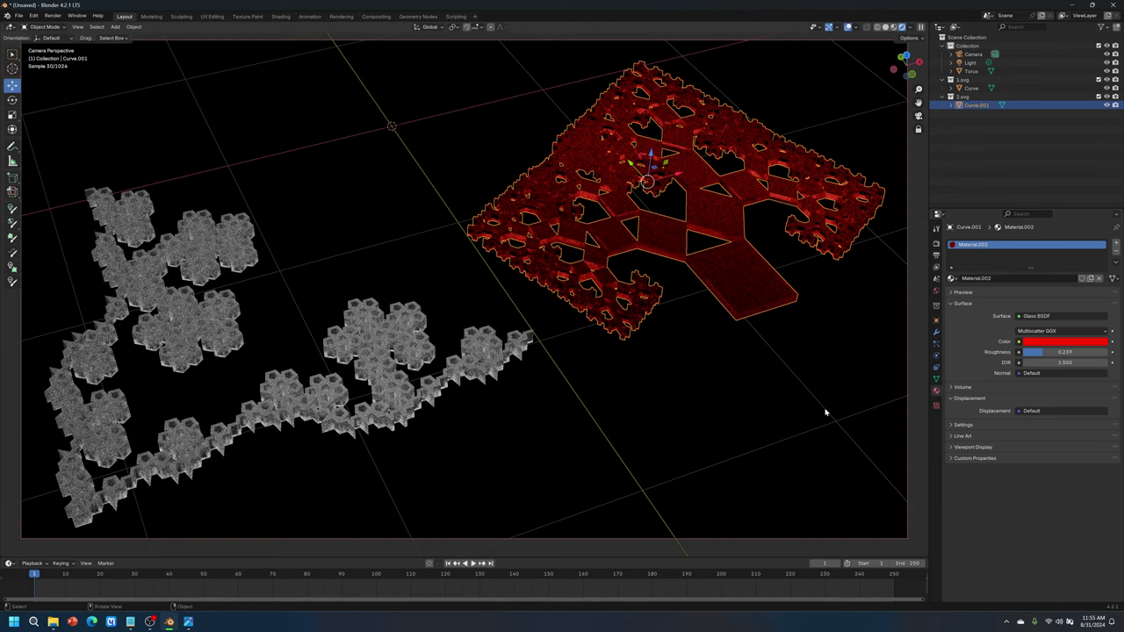
pyautogui.click(807, 402)
pyautogui.click(1068, 352)
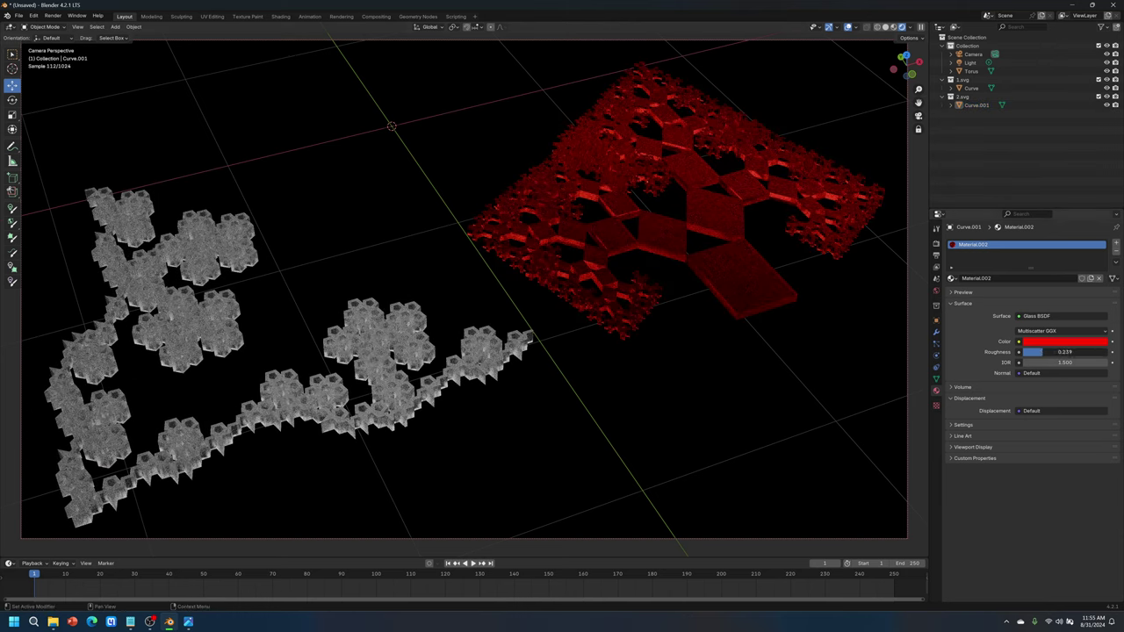
pyautogui.write('0.24')
pyautogui.press('Return')
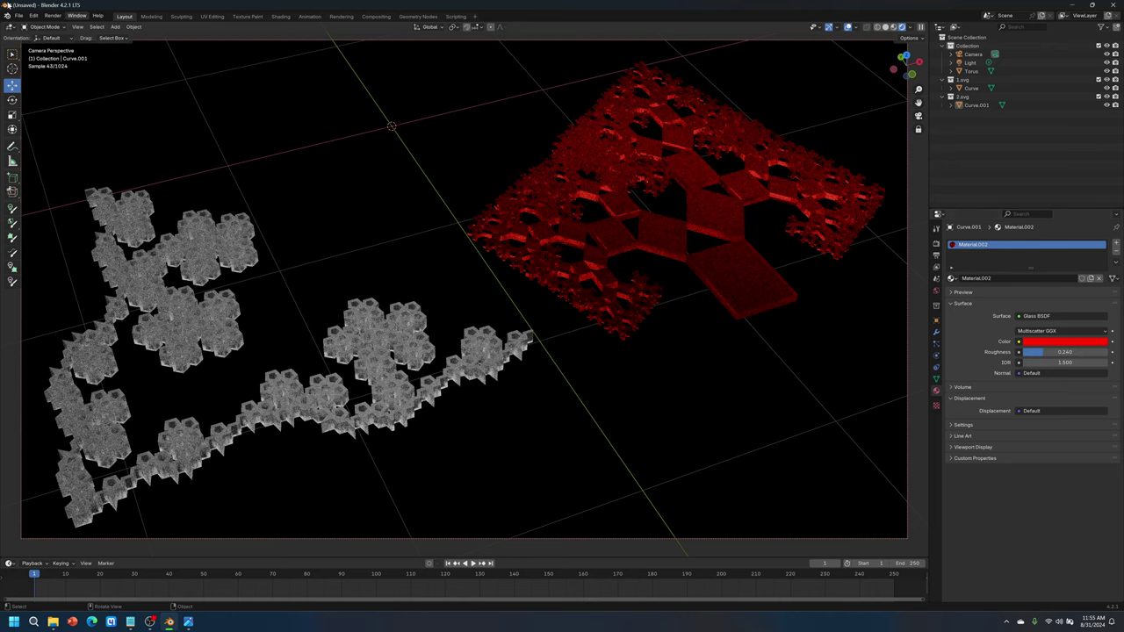
pyautogui.click(18, 16)
# Save the scene as 'SVG to 3D Mesh Frosty Fractals 001.blend'.
pyautogui.click(30, 70)
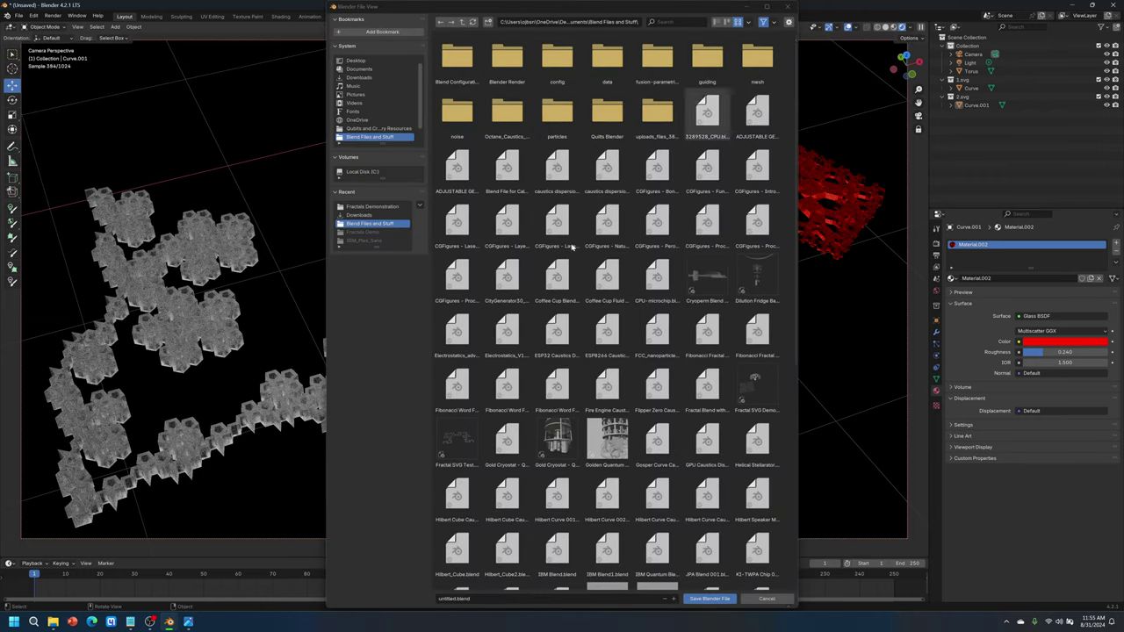
pyautogui.click(542, 598)
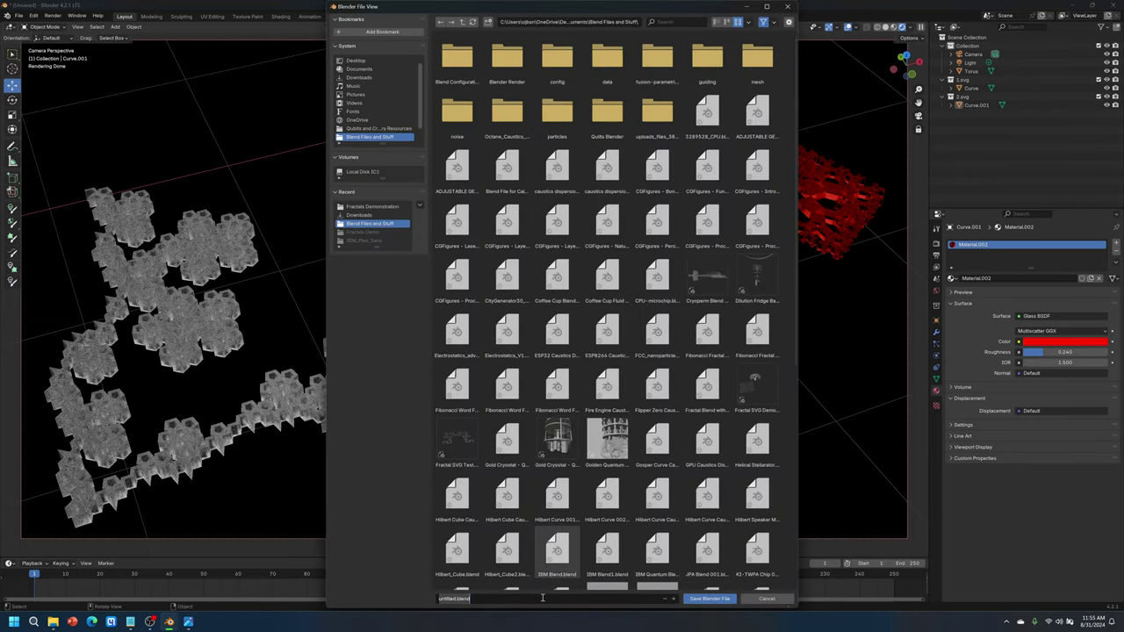
pyautogui.write('SVG')
pyautogui.press('Return')
pyautogui.click(709, 599)
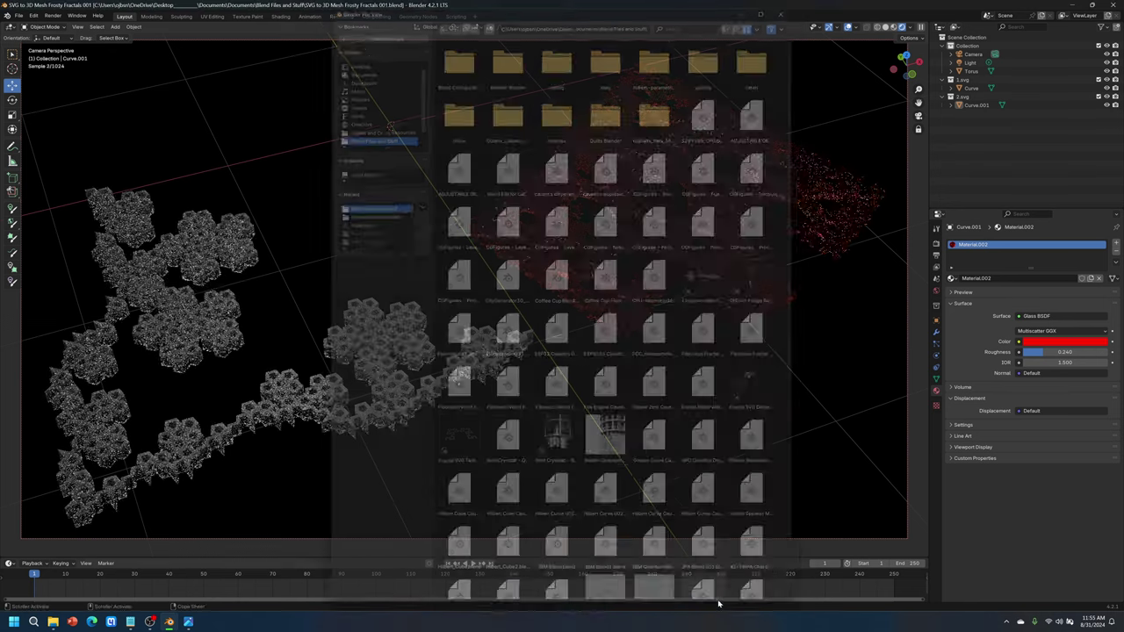
# Lower the red glass roughness to 0.133, re-save the file, and render the still image.
pyautogui.moveTo(1074, 354); pyautogui.dragTo(1045, 354)
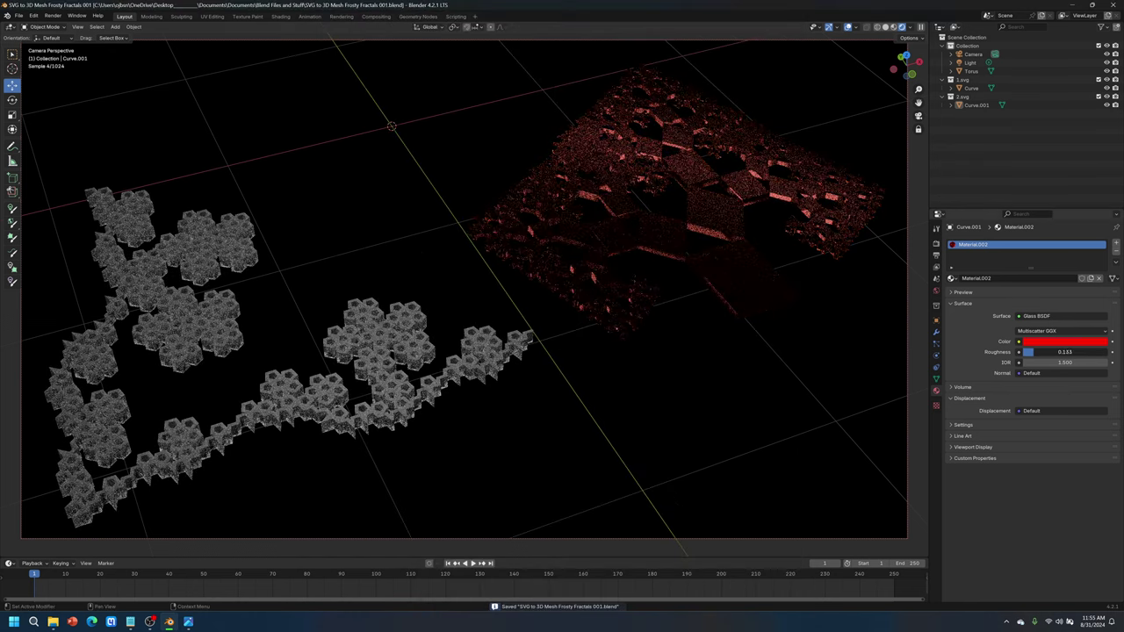
pyautogui.click(1062, 352)
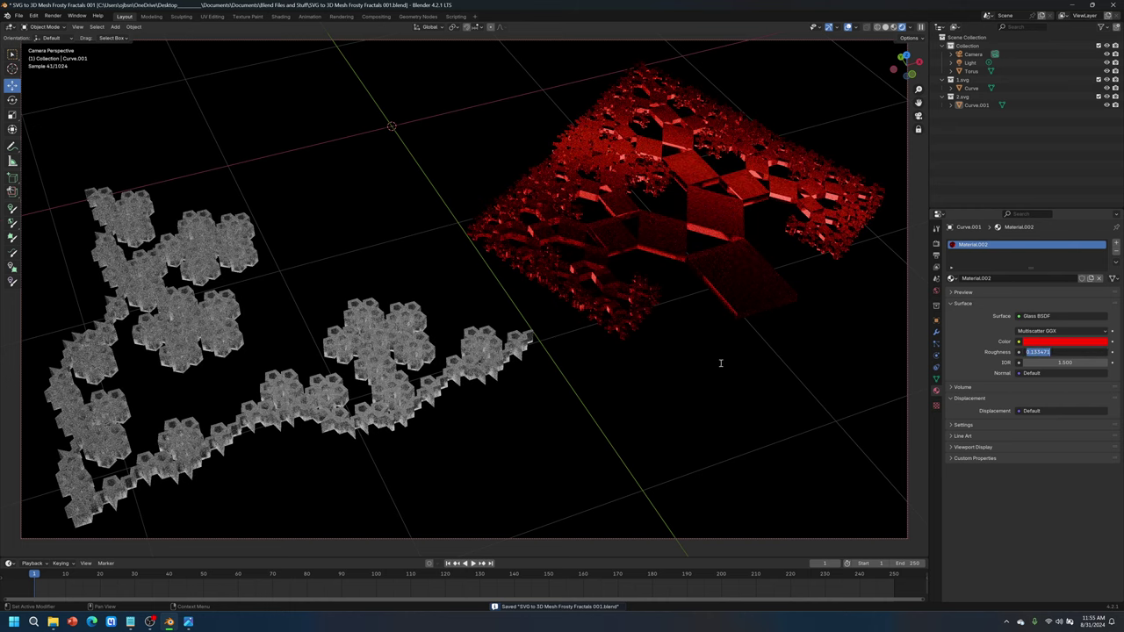
pyautogui.press('Return')
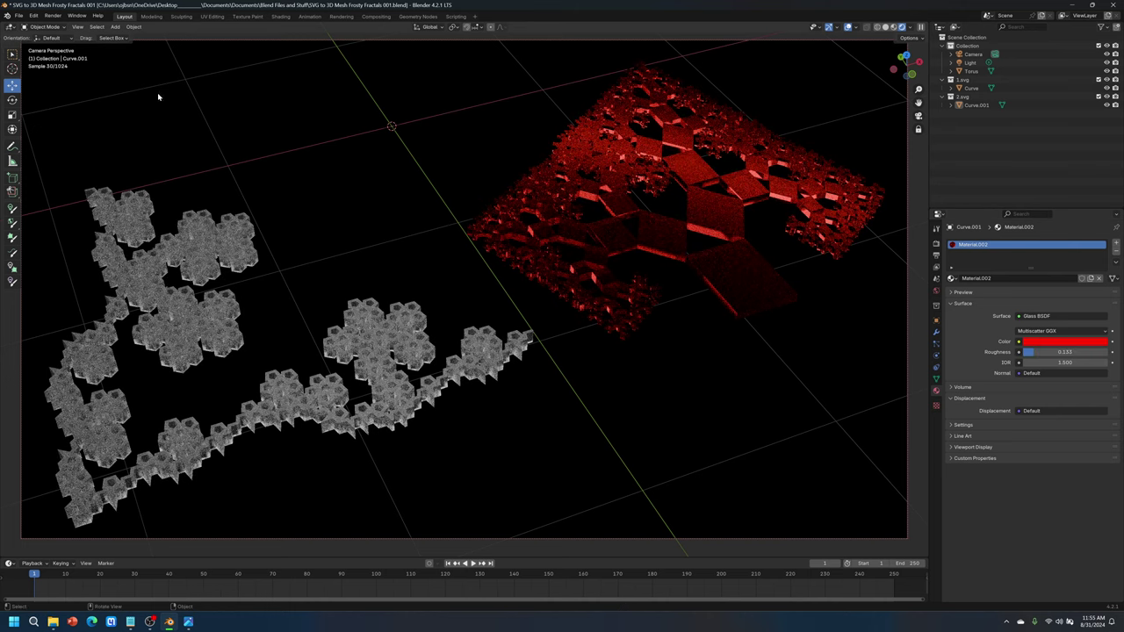
pyautogui.click(19, 16)
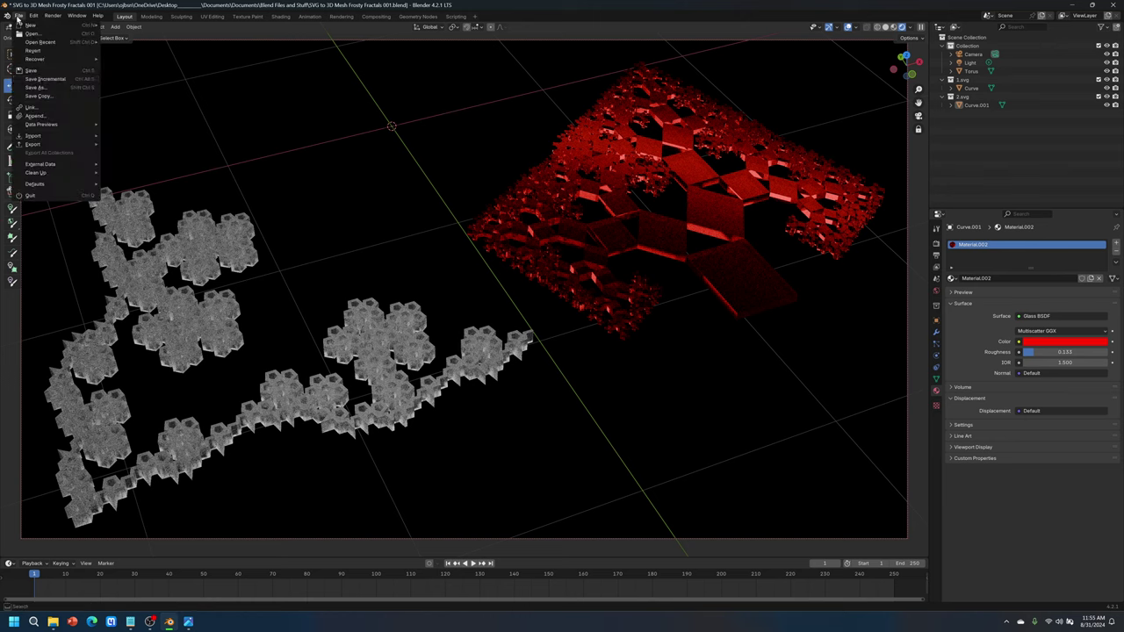
pyautogui.click(31, 70)
pyautogui.click(53, 16)
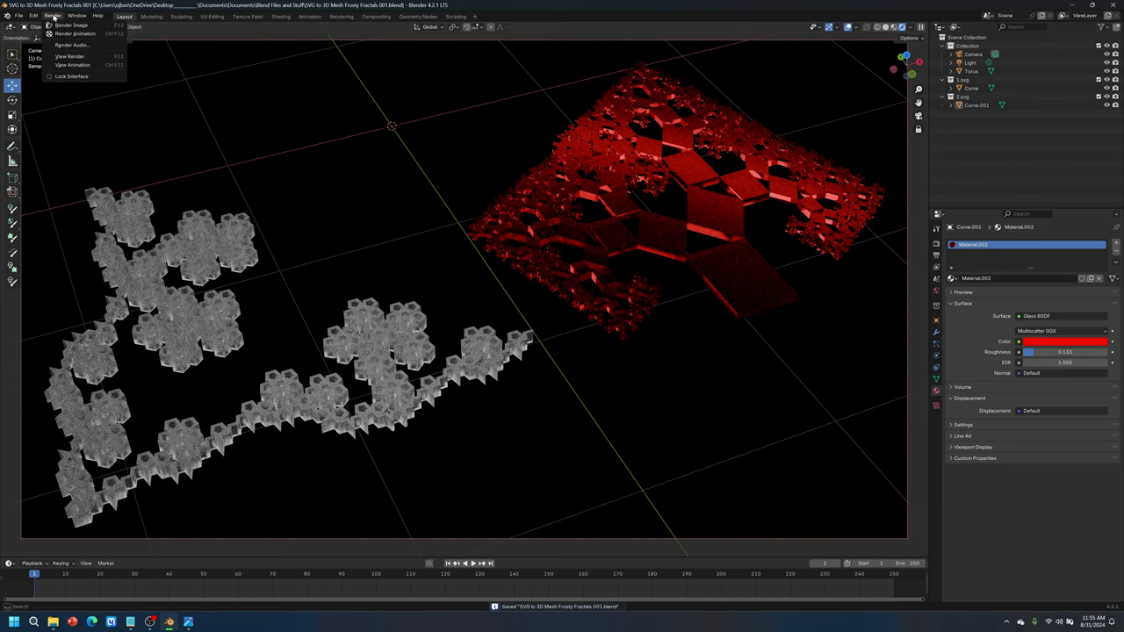
pyautogui.click(61, 26)
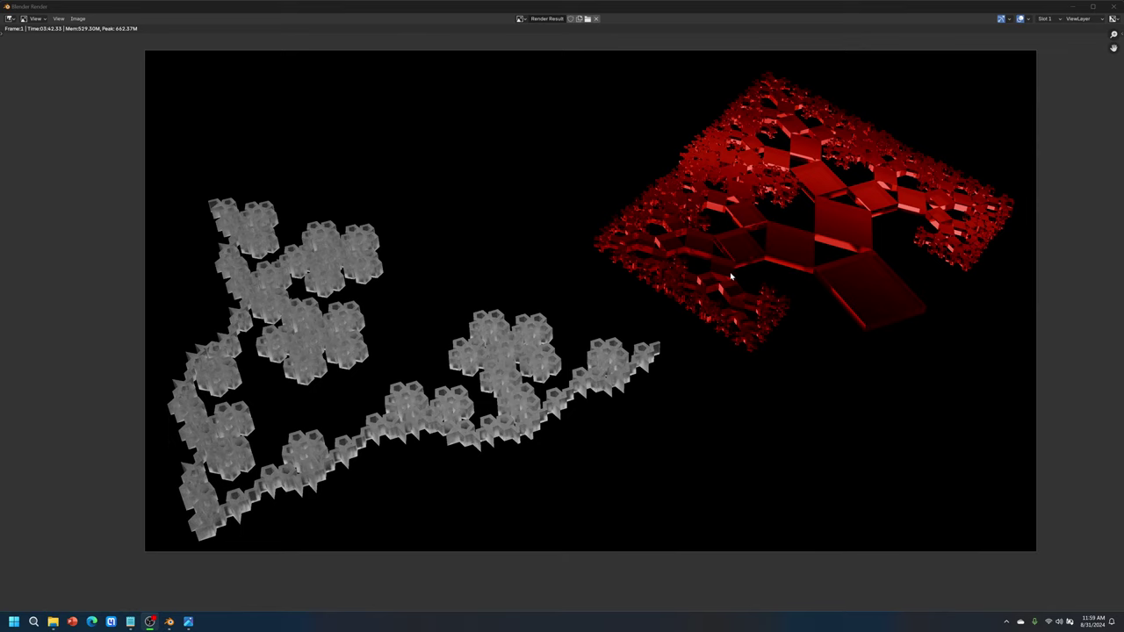
# Zoom and pan over the finished fractal render, fit it to the window, then go to save it.
pyautogui.scroll(4, 730, 277)
pyautogui.moveTo(725, 371); pyautogui.dragTo(687, 256, button='middle')
pyautogui.moveTo(774, 239); pyautogui.dragTo(662, 274, button='middle')
pyautogui.scroll(2, 708, 247)
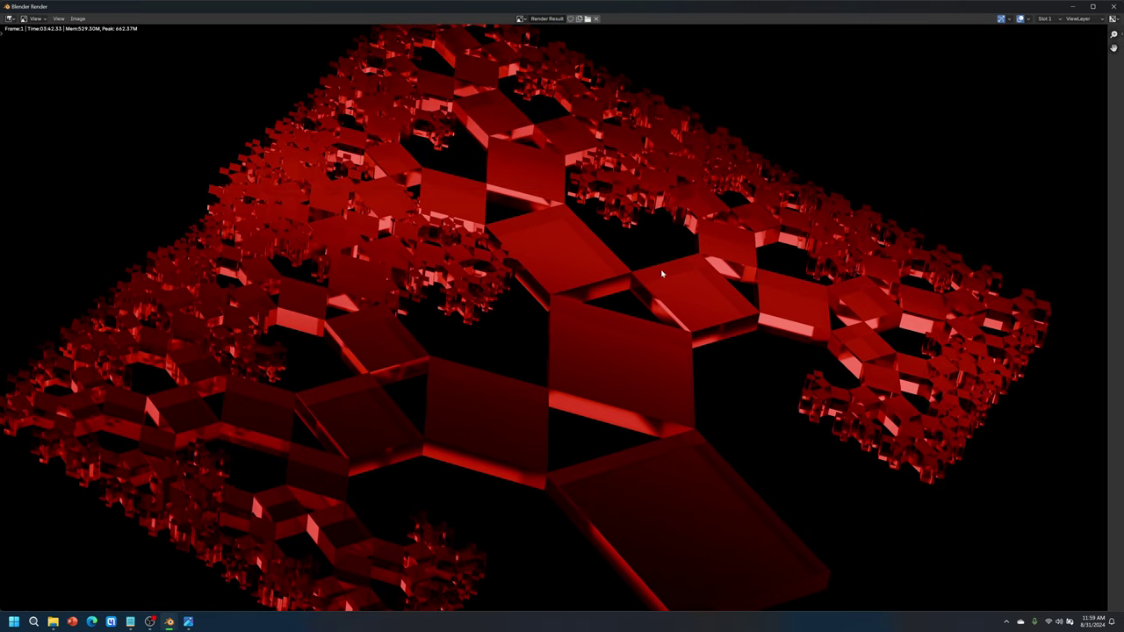
pyautogui.scroll(3, 663, 272)
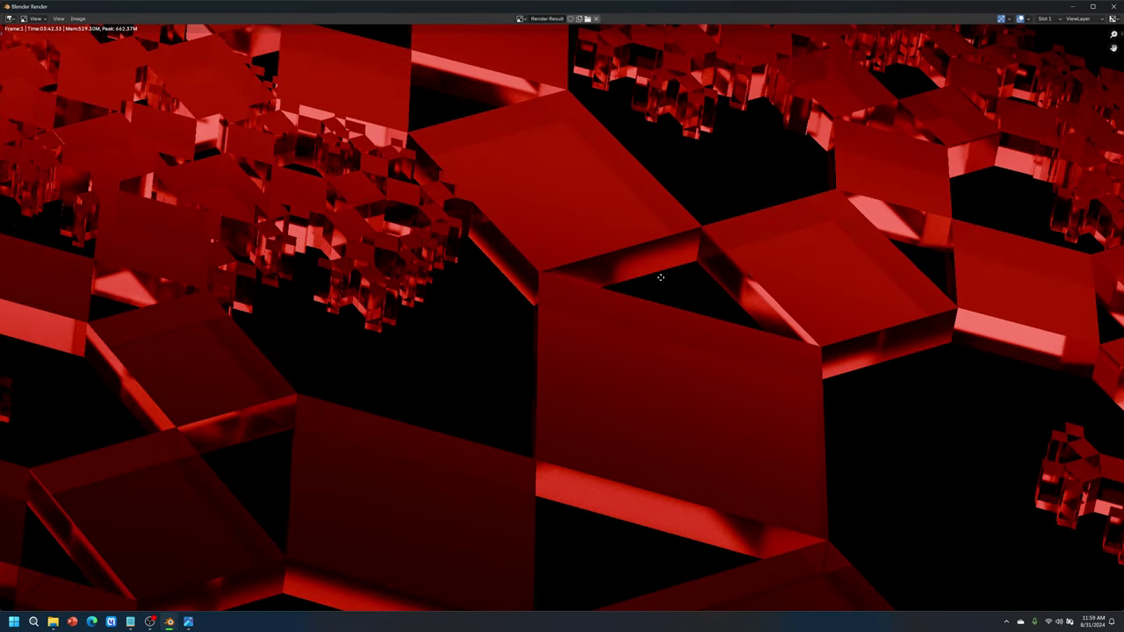
pyautogui.scroll(-2, 661, 277)
pyautogui.scroll(-2, 605, 372)
pyautogui.scroll(-4, 594, 374)
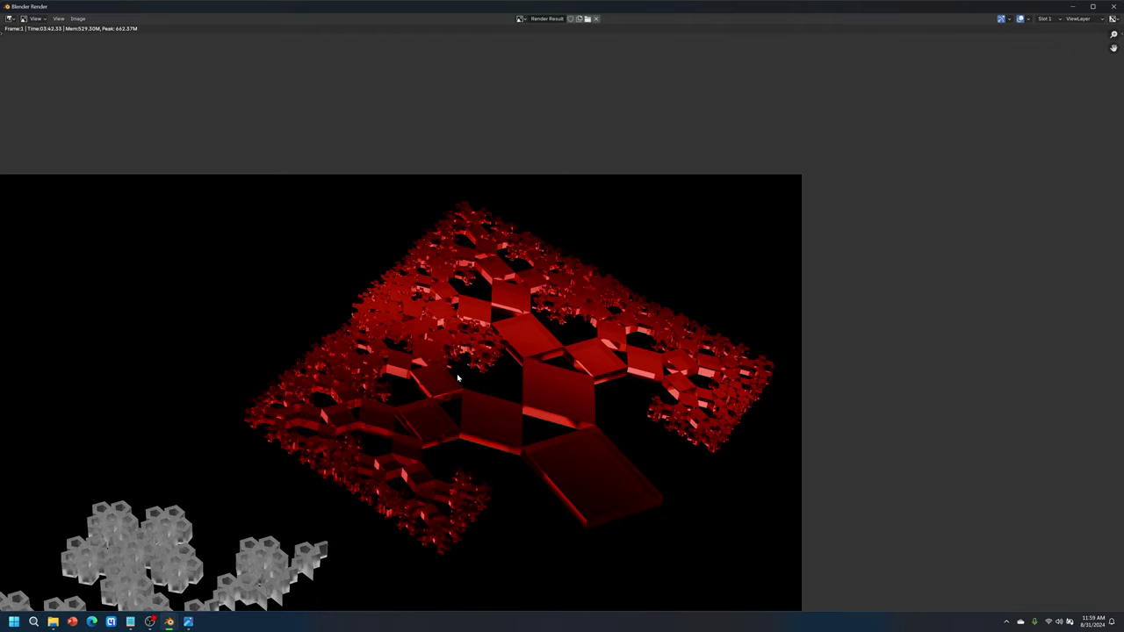
pyautogui.press('Home')
pyautogui.scroll(-1, 300, 83)
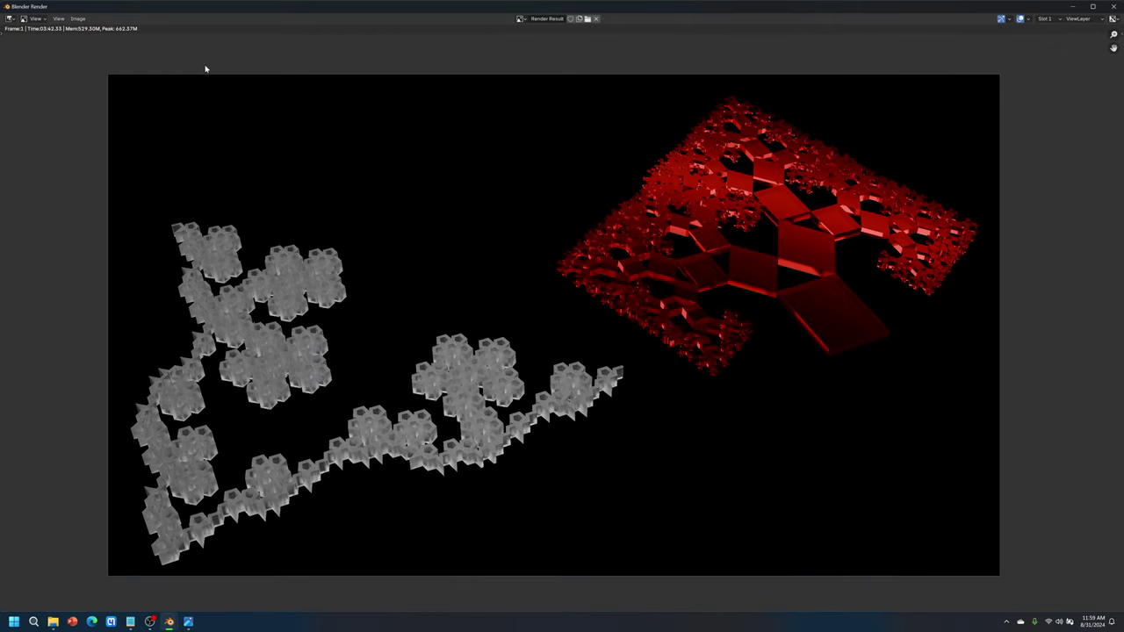
pyautogui.scroll(1, 633, 209)
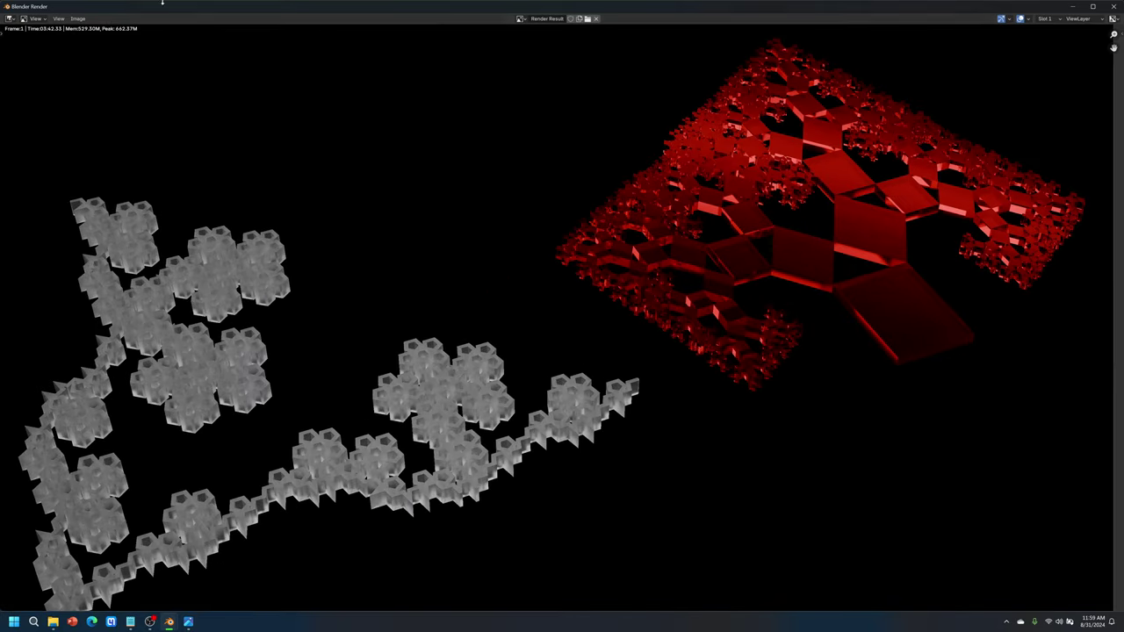
pyautogui.click(78, 18)
# Save the render to Downloads as 'Red and white fractals.png' and close the render window.
pyautogui.click(97, 93)
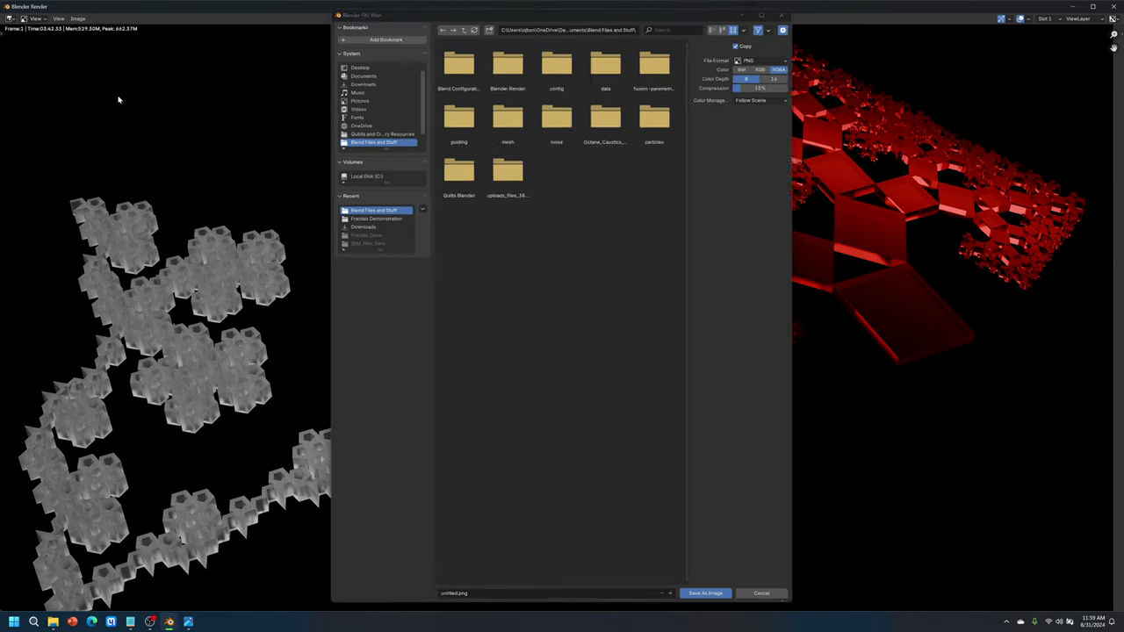
pyautogui.click(360, 225)
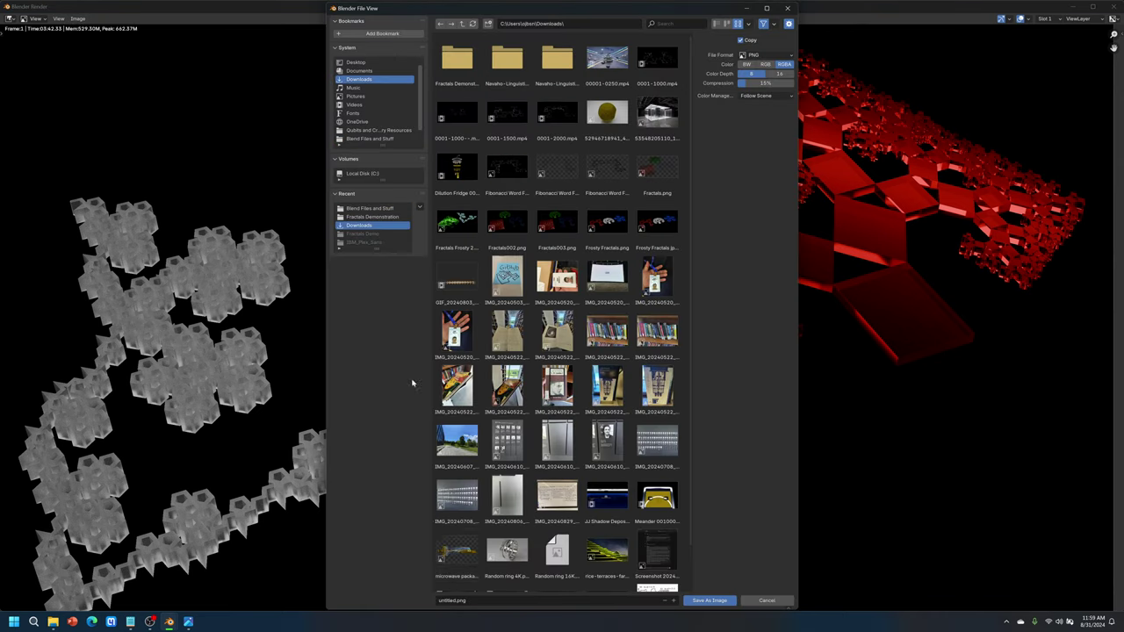
pyautogui.click(576, 601)
pyautogui.write('F')
pyautogui.write('ed and white fractals')
pyautogui.press('Return')
pyautogui.click(709, 600)
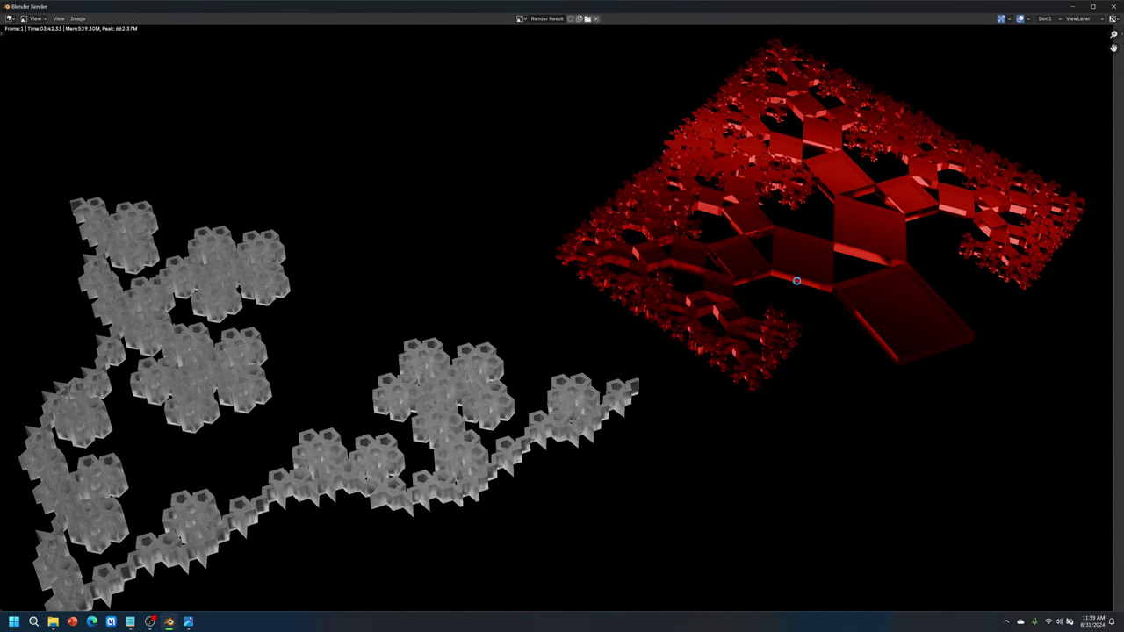
pyautogui.click(1112, 7)
# Re-save the project to 'SVG to 3D Mesh Frosty Fractals 001.blend'.
pyautogui.click(18, 15)
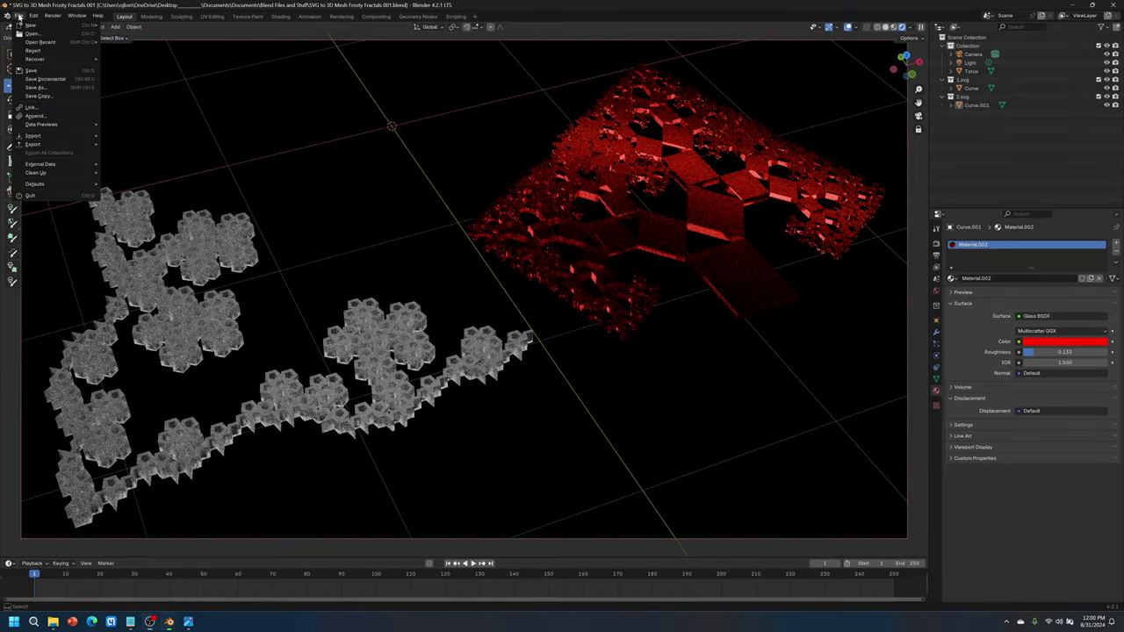
pyautogui.click(33, 70)
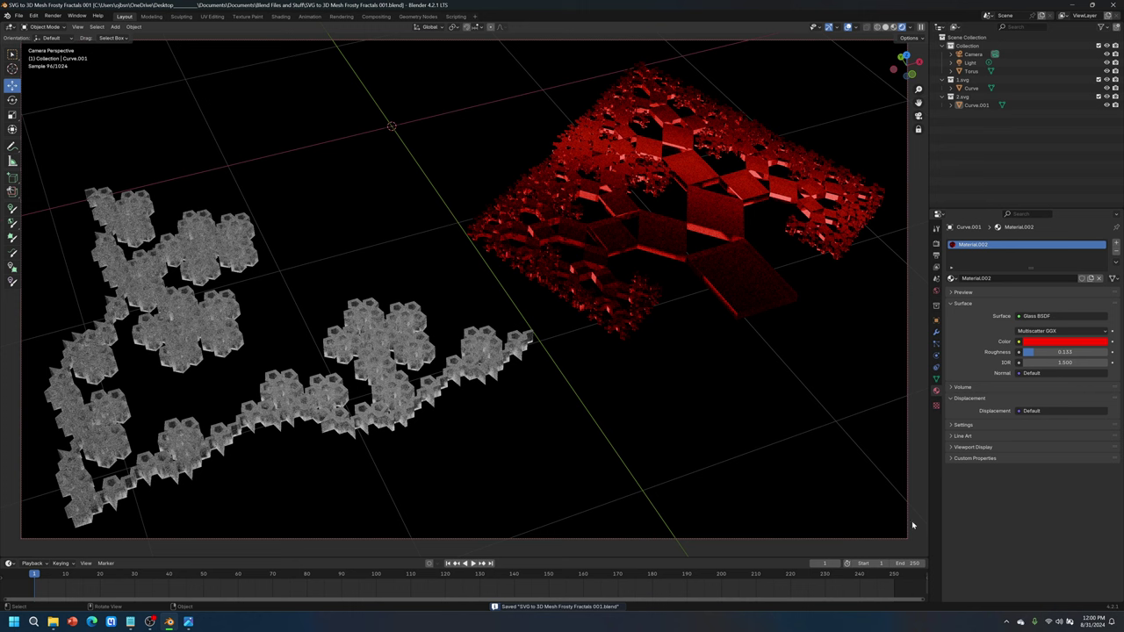